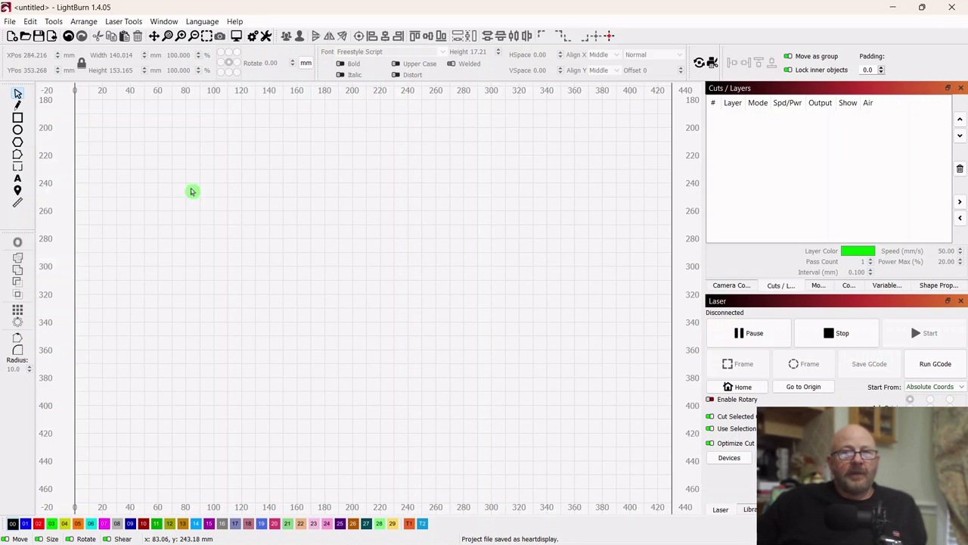
# Import heart06.svg and scale it proportionally to 140 mm tall (153.137 × 140 mm)
pyautogui.click(51, 36)
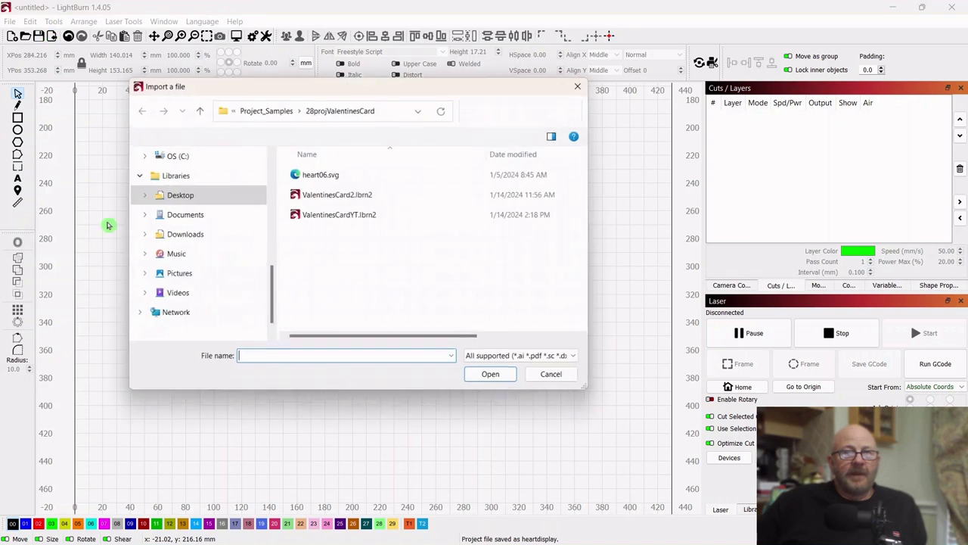
pyautogui.click(319, 176)
pyautogui.doubleClick(319, 175)
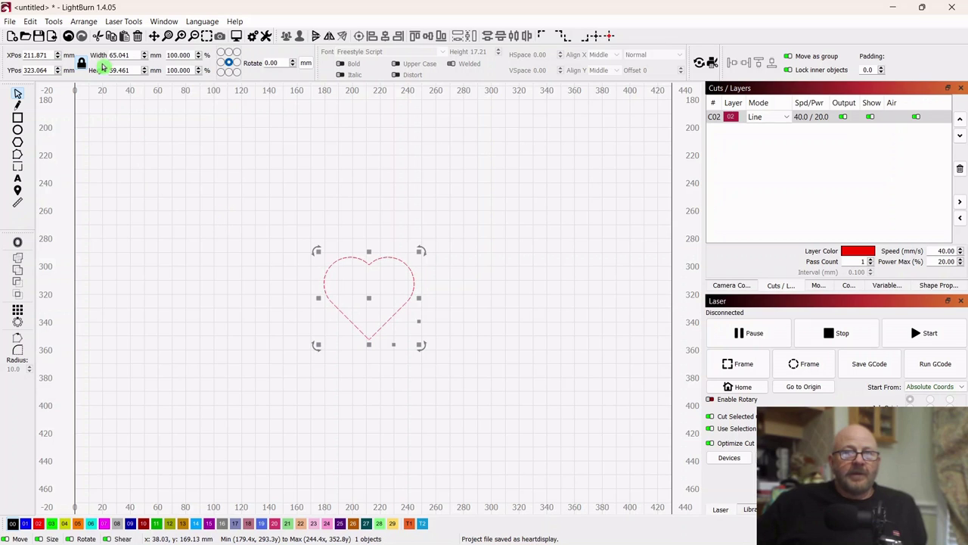
pyautogui.click(83, 64)
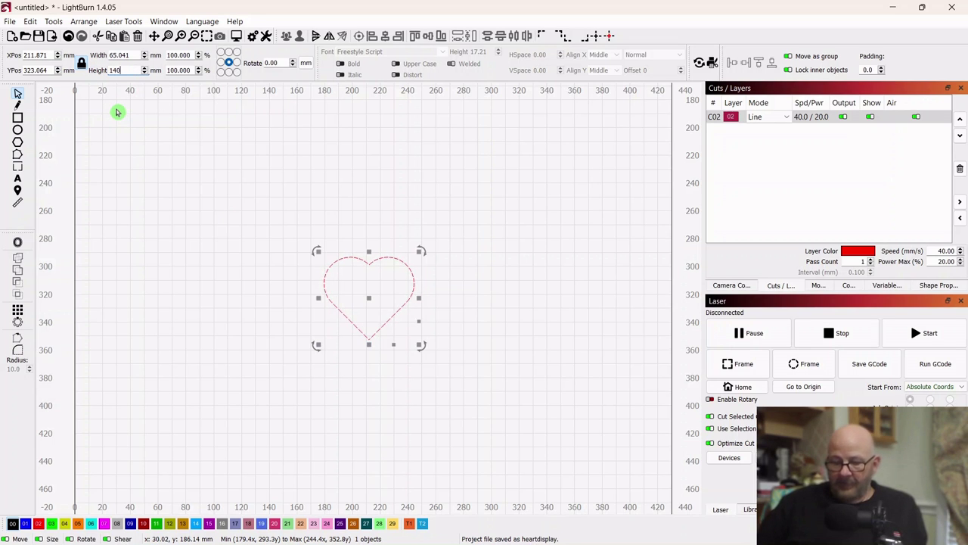
pyautogui.click(163, 154)
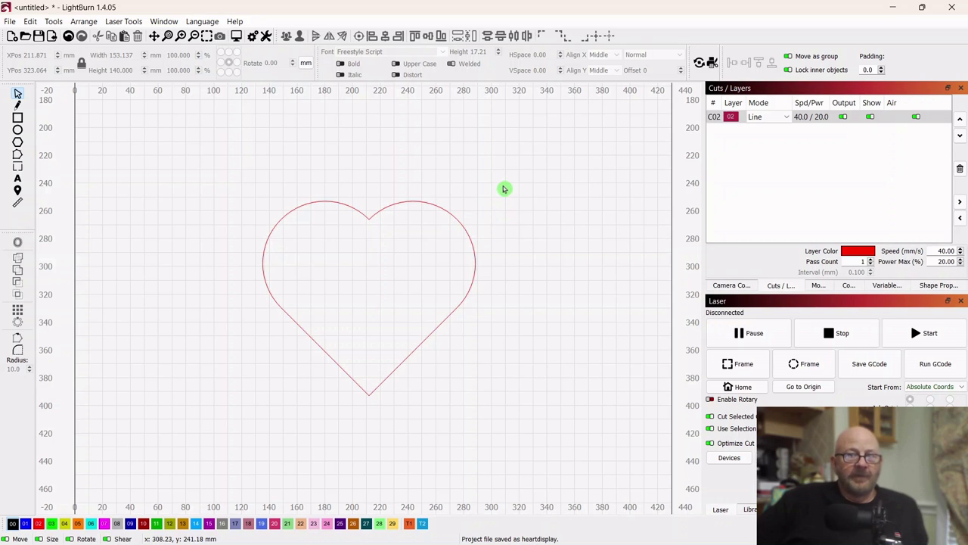
# Move the heart left onto black layer 00 and add a small 56 × 51 mm copy at upper right
pyautogui.moveTo(511, 171); pyautogui.dragTo(313, 288)
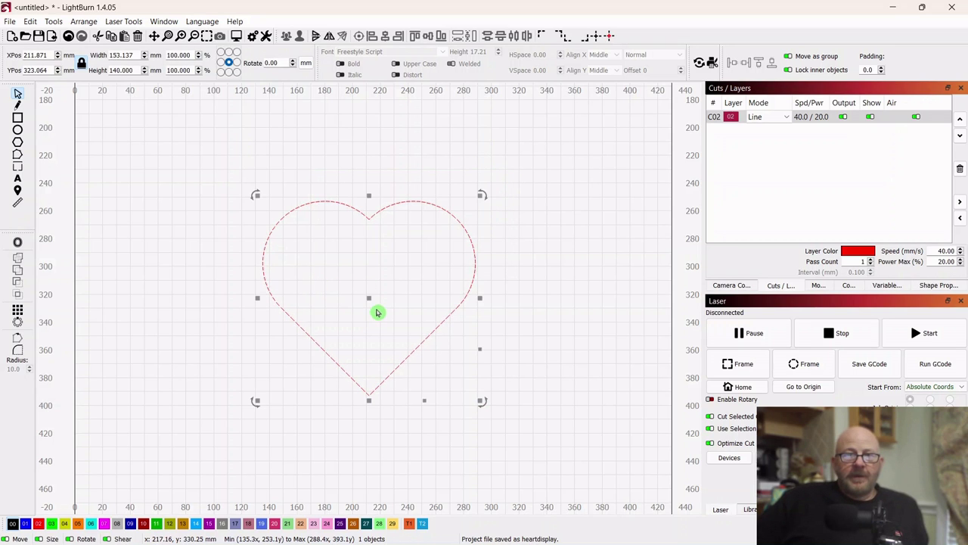
pyautogui.moveTo(370, 300); pyautogui.dragTo(249, 288)
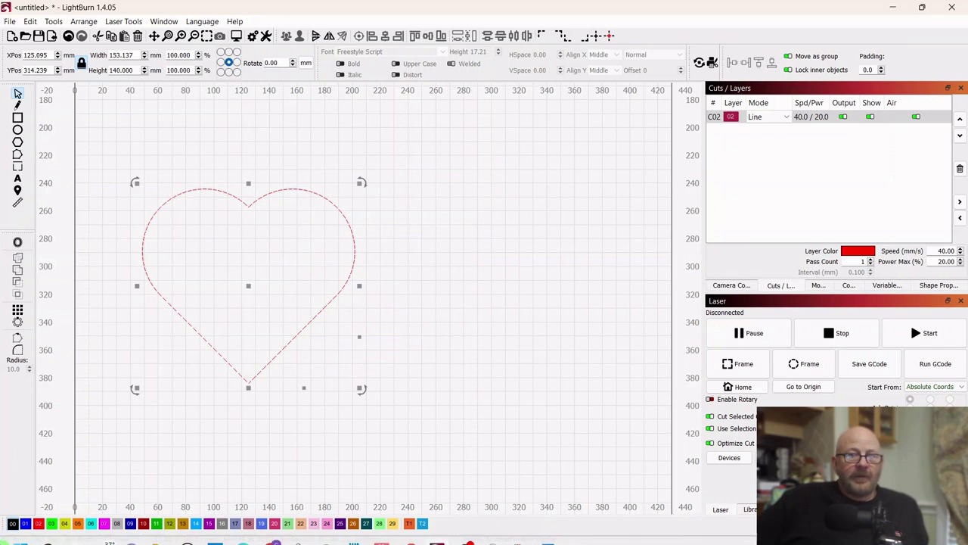
pyautogui.click(13, 524)
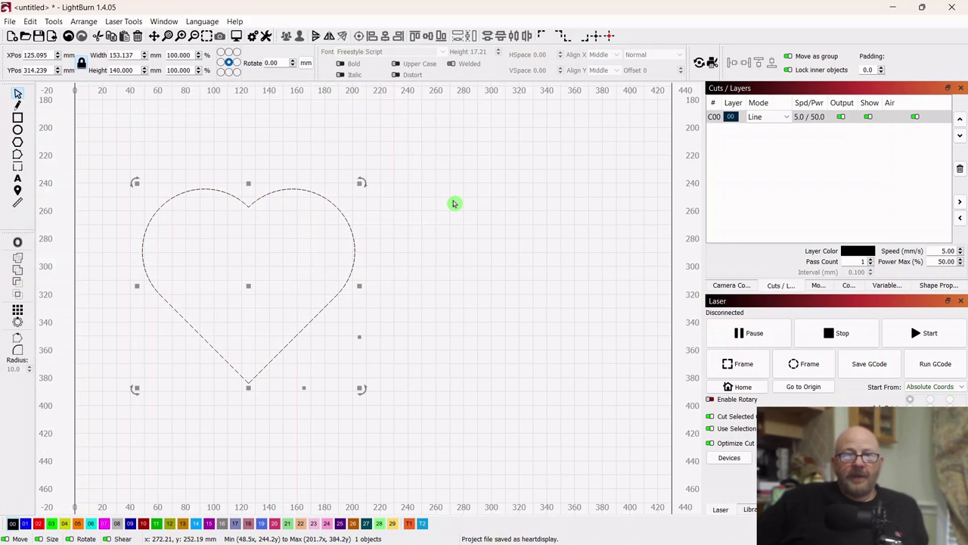
pyautogui.rightClick(249, 287)
pyautogui.click(281, 335)
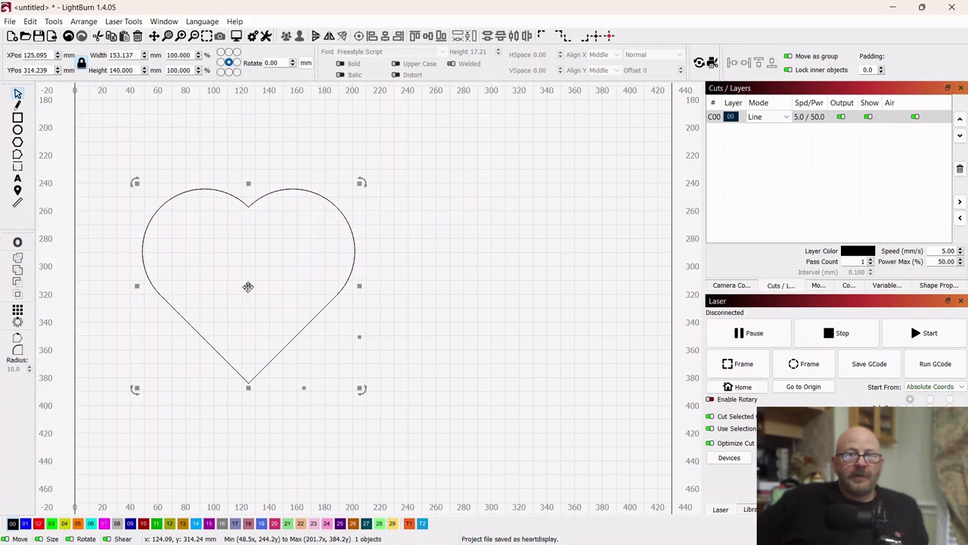
pyautogui.moveTo(247, 286); pyautogui.dragTo(580, 225)
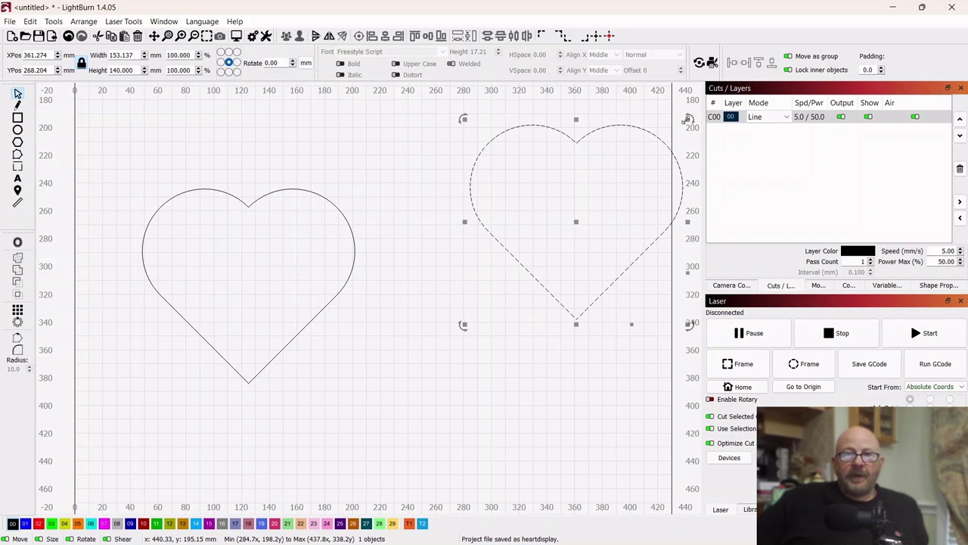
pyautogui.moveTo(688, 119); pyautogui.dragTo(603, 164)
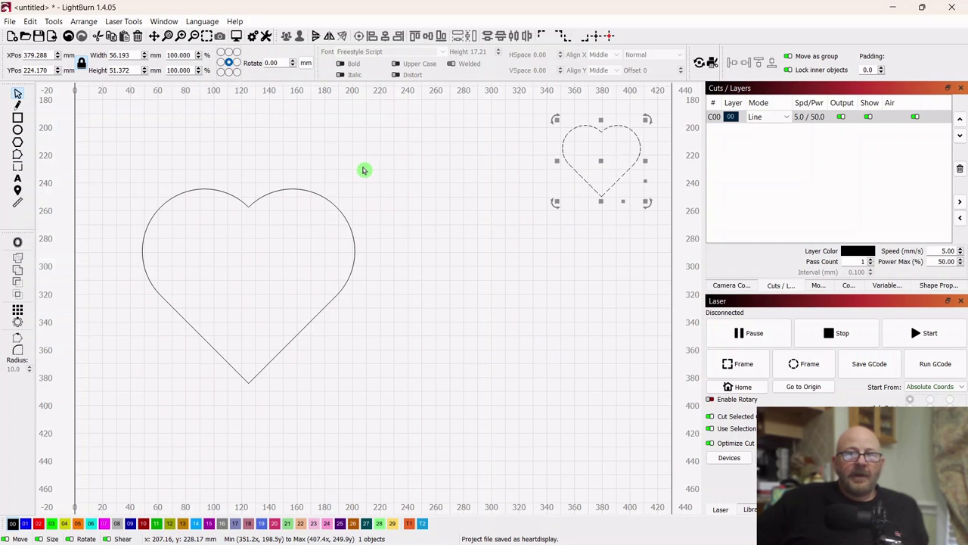
# Duplicate the large heart and place the full-size copy at lower right
pyautogui.moveTo(367, 166); pyautogui.dragTo(295, 230)
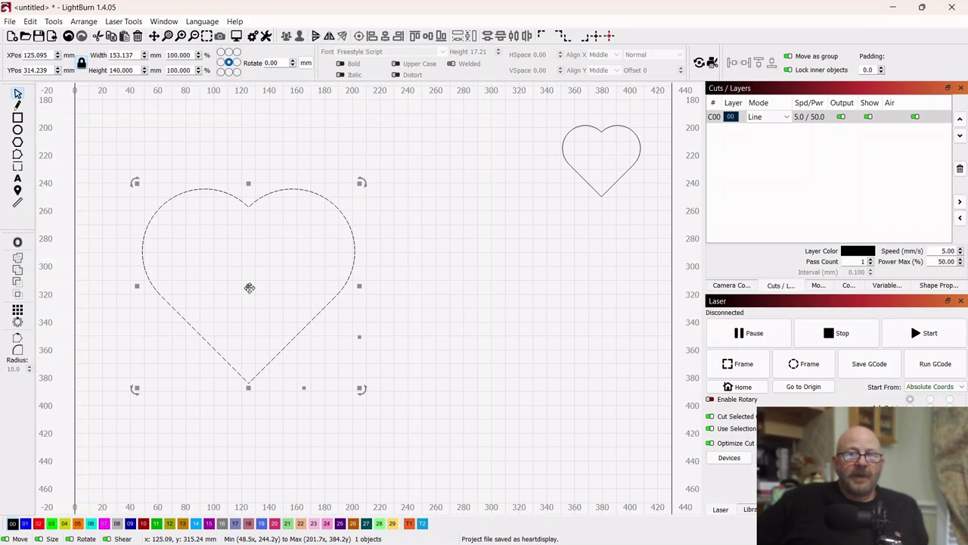
pyautogui.rightClick(250, 287)
pyautogui.click(257, 335)
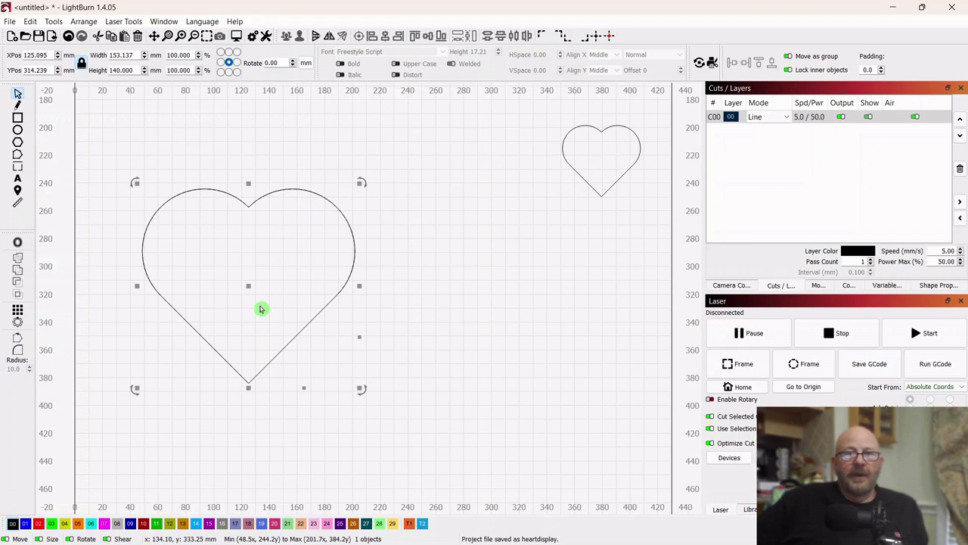
pyautogui.moveTo(249, 288); pyautogui.dragTo(543, 346)
pyautogui.click(331, 177)
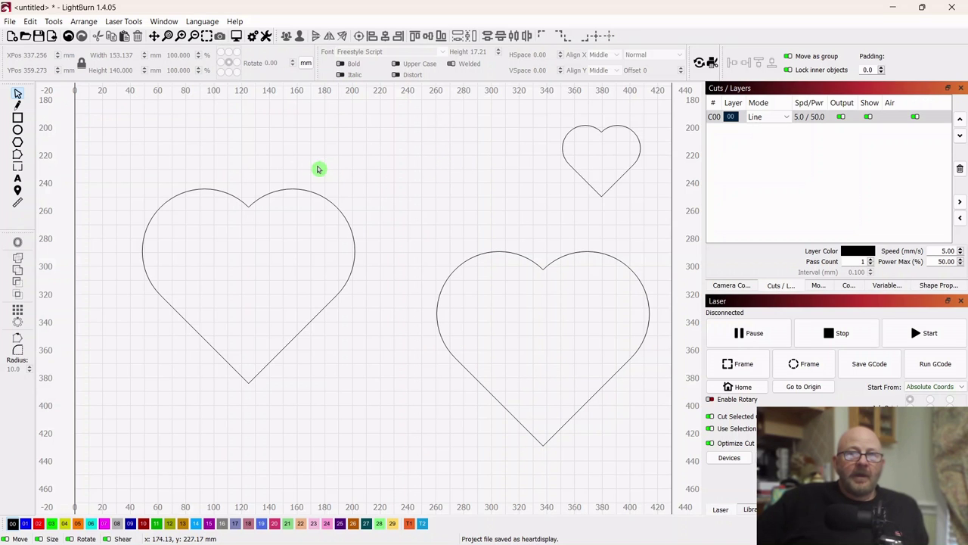
# Offset the left heart 12 mm inward, outer shapes only, with sharp Corner-style corners
pyautogui.click(250, 245)
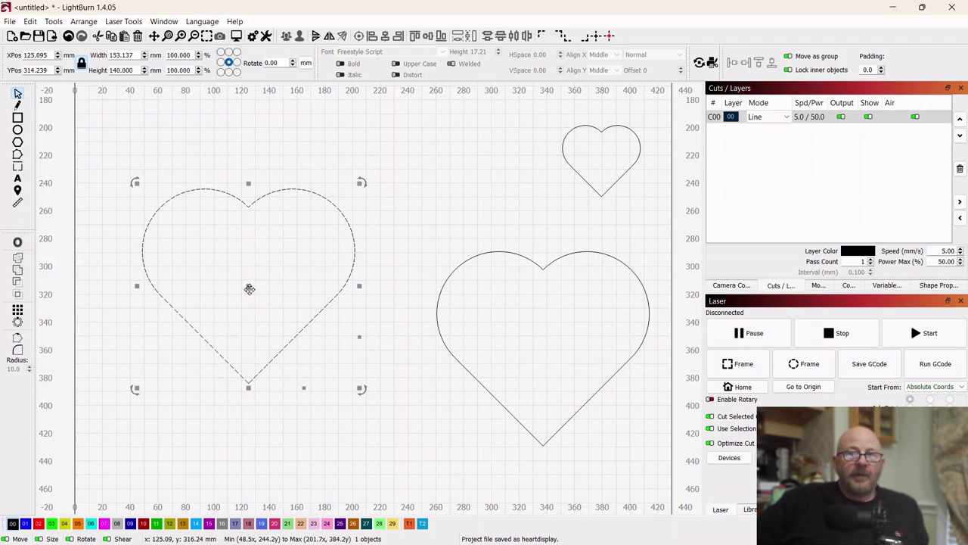
pyautogui.moveTo(249, 289); pyautogui.dragTo(266, 295)
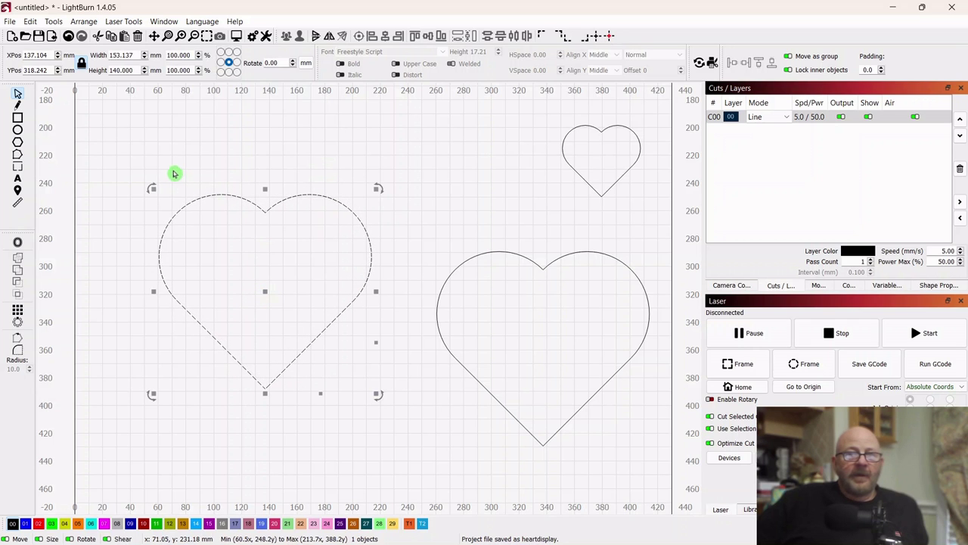
pyautogui.click(17, 246)
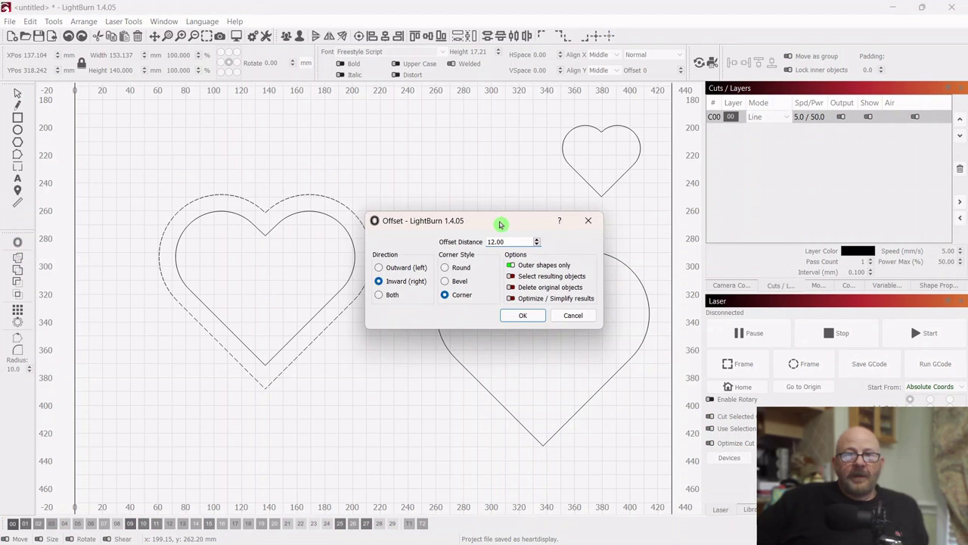
pyautogui.moveTo(500, 224); pyautogui.dragTo(562, 246)
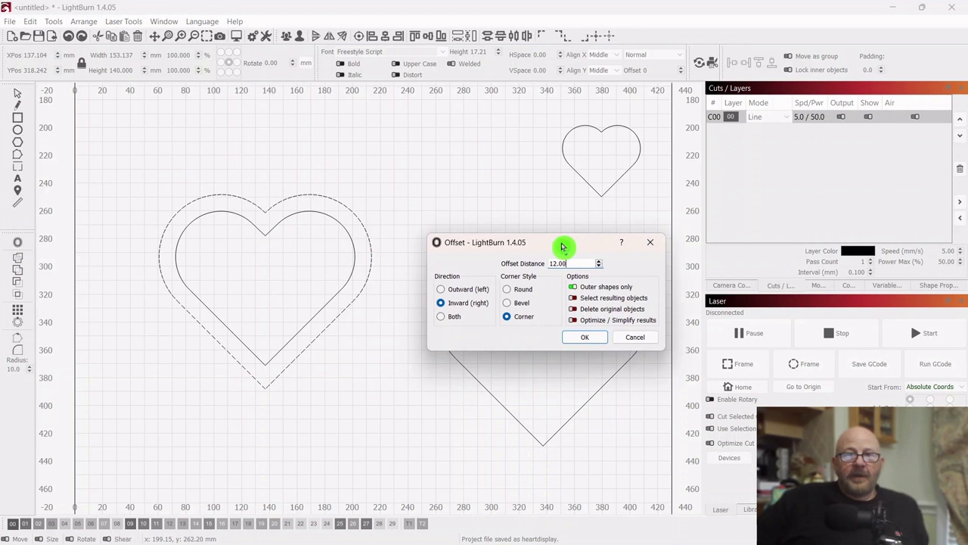
pyautogui.click(572, 286)
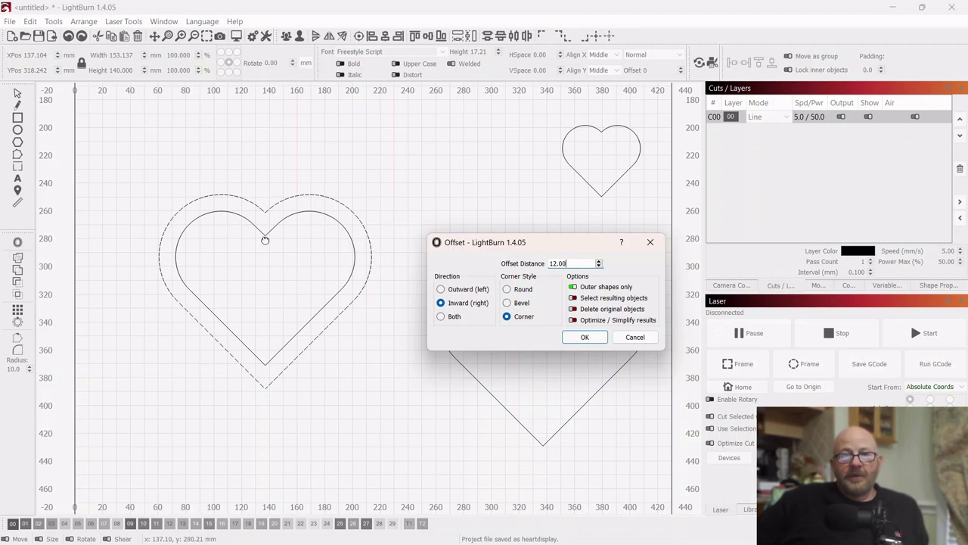
pyautogui.scroll(3, 302, 248)
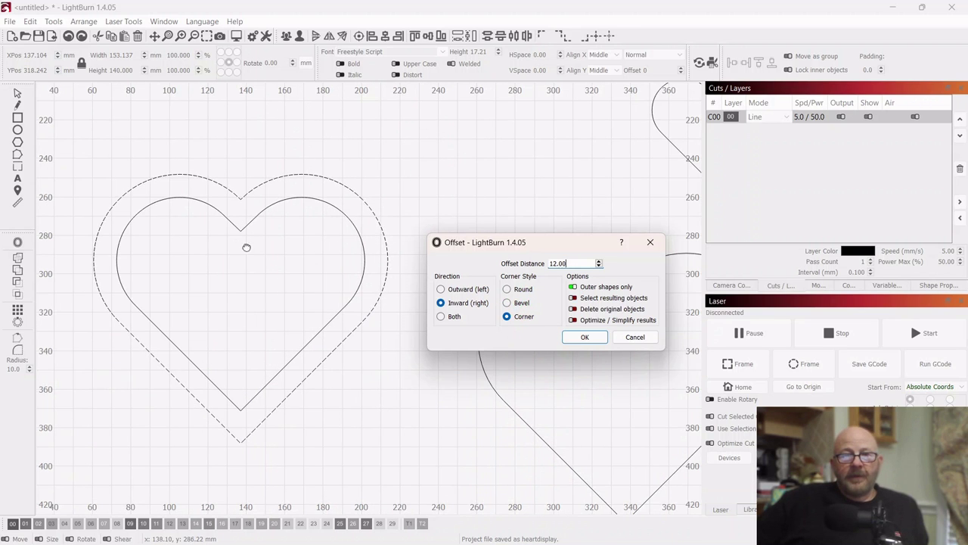
pyautogui.click(508, 304)
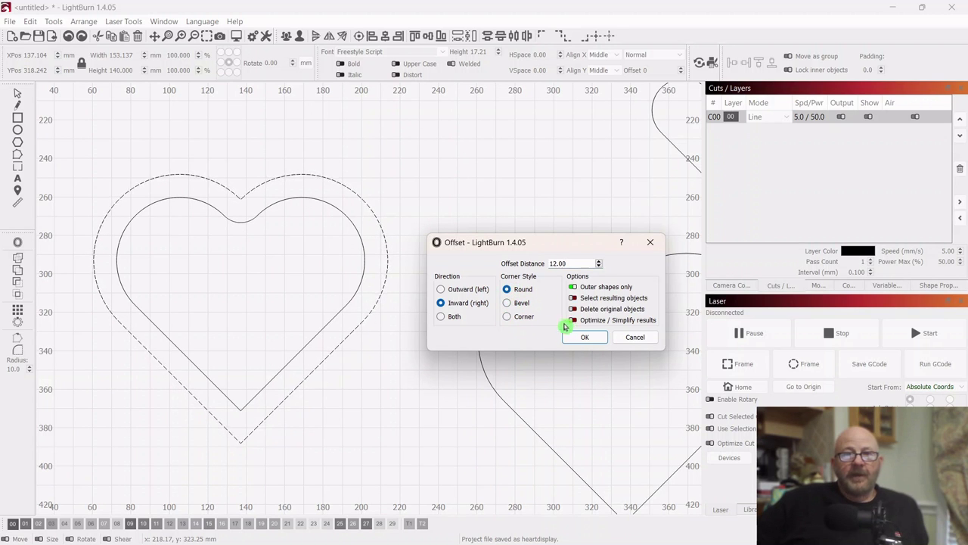
pyautogui.click(506, 317)
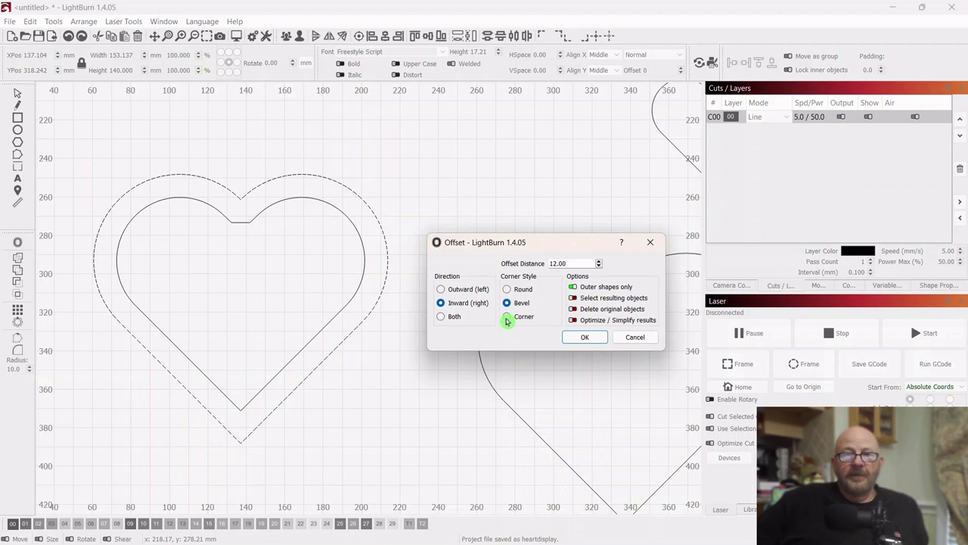
pyautogui.click(580, 339)
pyautogui.scroll(-3, 513, 181)
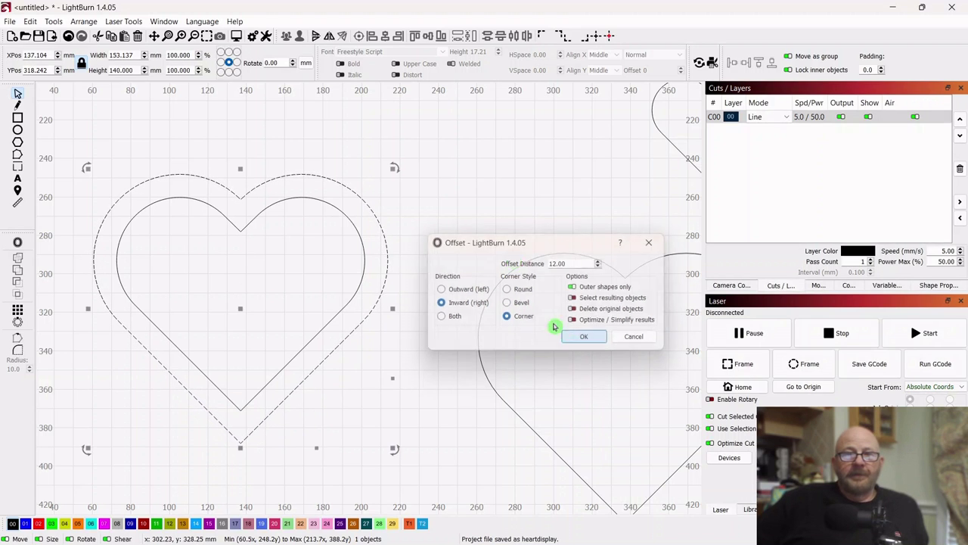
pyautogui.click(527, 177)
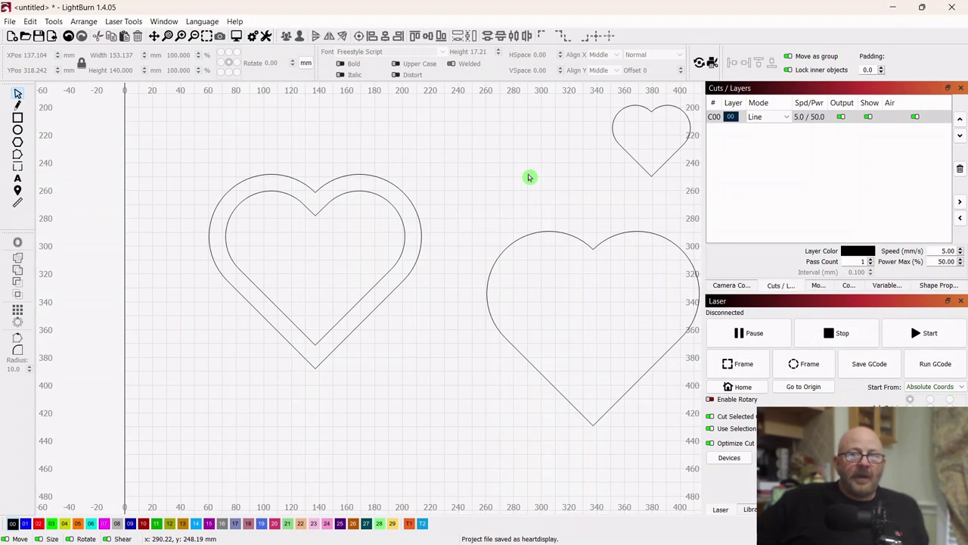
pyautogui.moveTo(527, 177); pyautogui.dragTo(566, 187)
pyautogui.scroll(4, 572, 186)
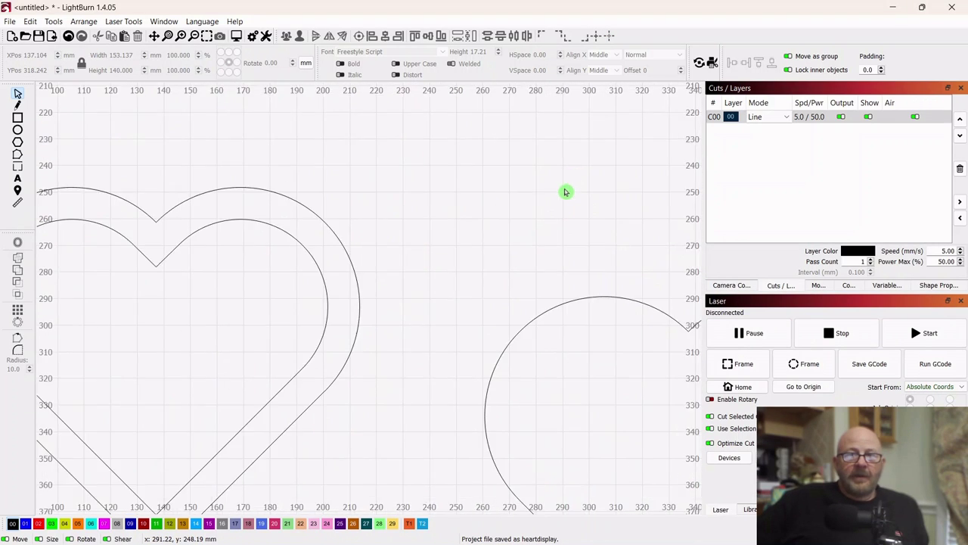
pyautogui.scroll(-4, 565, 192)
pyautogui.scroll(3, 549, 194)
pyautogui.scroll(-2, 549, 195)
pyautogui.scroll(3, 547, 194)
pyautogui.scroll(-2, 543, 195)
pyautogui.scroll(3, 523, 222)
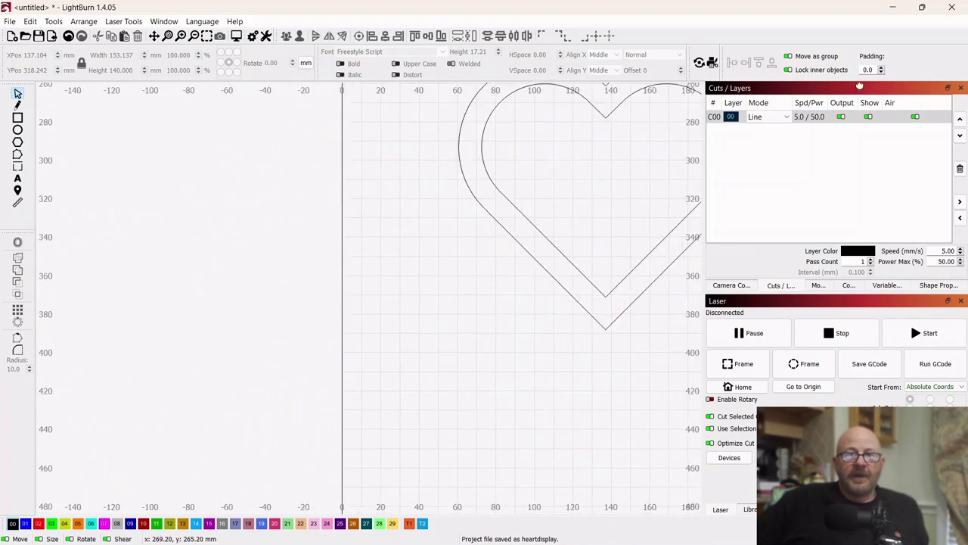
pyautogui.scroll(-3, 499, 190)
pyautogui.scroll(1, 601, 231)
pyautogui.scroll(-1, 561, 207)
pyautogui.moveTo(562, 207); pyautogui.dragTo(609, 200)
pyautogui.scroll(2, 590, 210)
pyautogui.scroll(-1, 646, 195)
pyautogui.scroll(1, 629, 207)
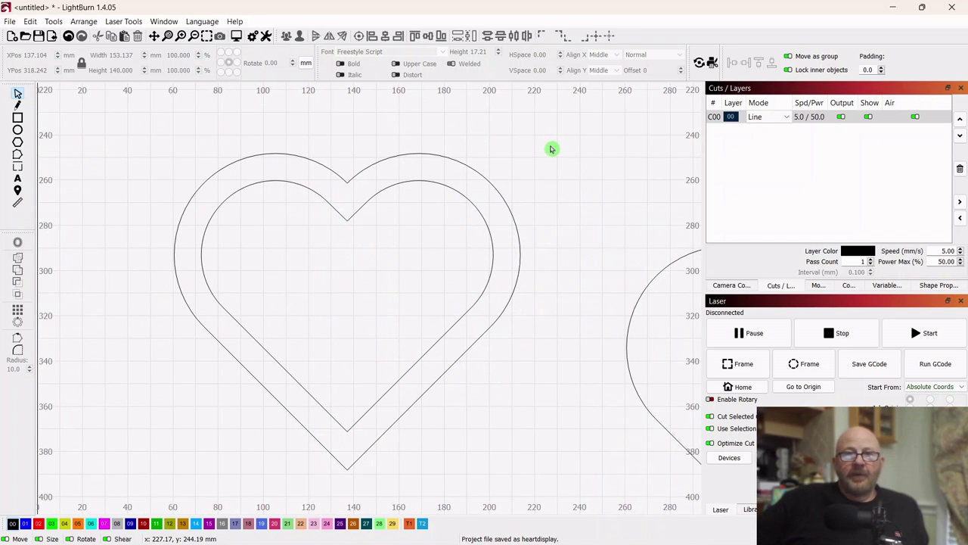
pyautogui.moveTo(564, 128); pyautogui.dragTo(391, 187)
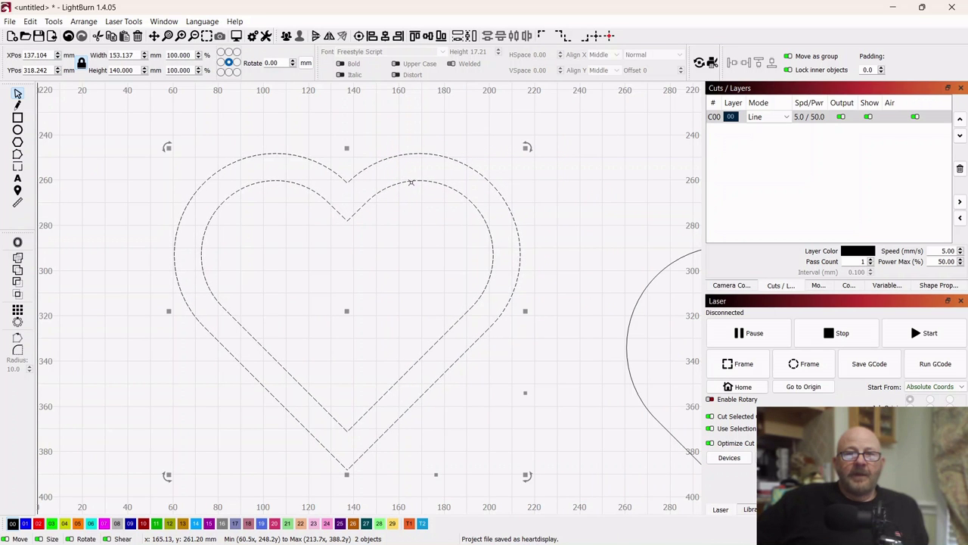
pyautogui.click(610, 149)
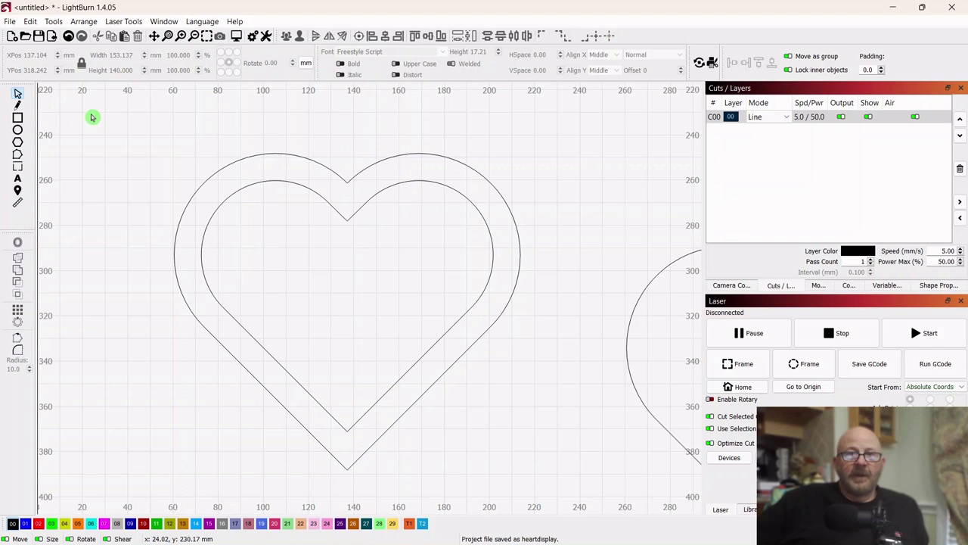
pyautogui.moveTo(91, 114); pyautogui.dragTo(283, 205)
pyautogui.moveTo(151, 130); pyautogui.dragTo(549, 484)
pyautogui.click(542, 190)
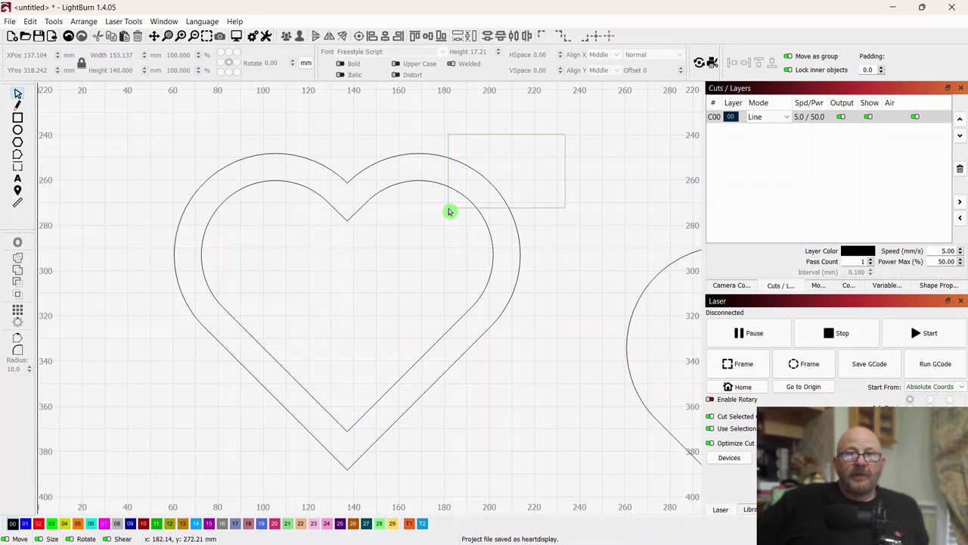
pyautogui.moveTo(450, 213); pyautogui.dragTo(450, 210)
pyautogui.click(536, 138)
pyautogui.moveTo(536, 137); pyautogui.dragTo(382, 221)
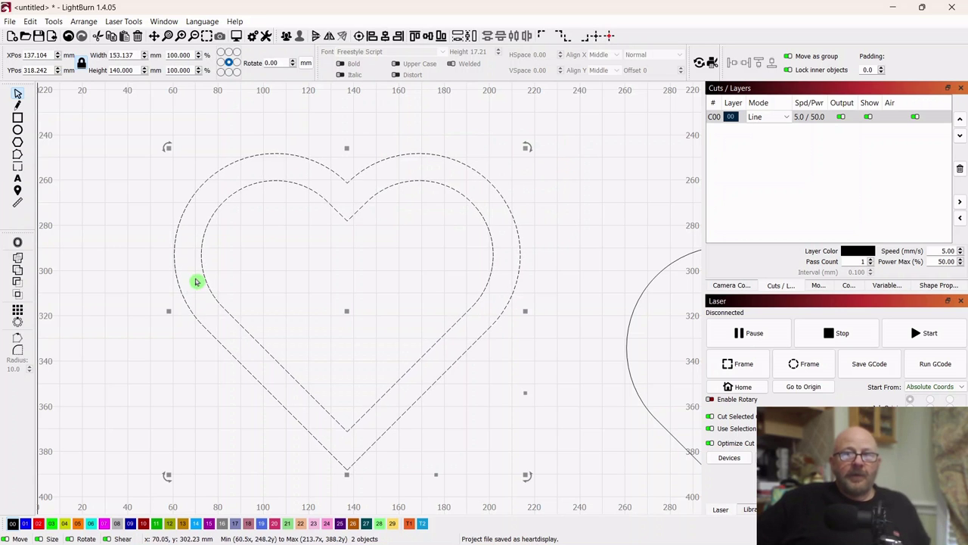
# Group the outer and inner heart outlines, then bring the spare small heart into view
pyautogui.rightClick(347, 310)
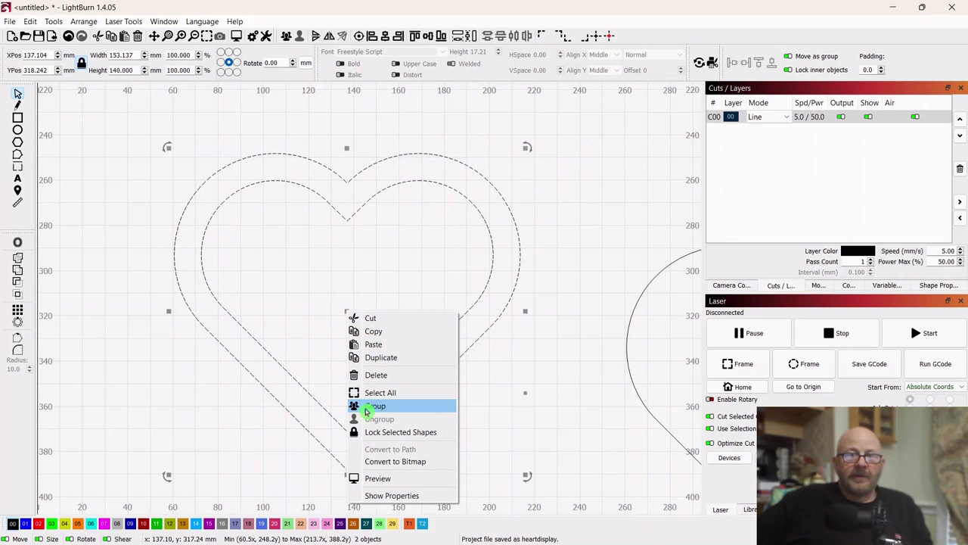
pyautogui.click(365, 406)
pyautogui.click(598, 170)
pyautogui.scroll(-3, 598, 169)
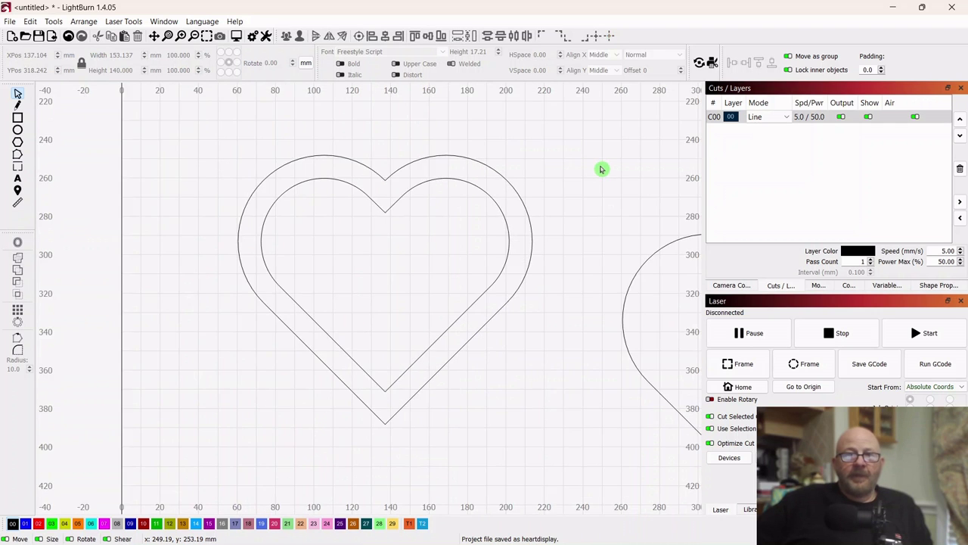
pyautogui.moveTo(582, 277); pyautogui.dragTo(357, 289)
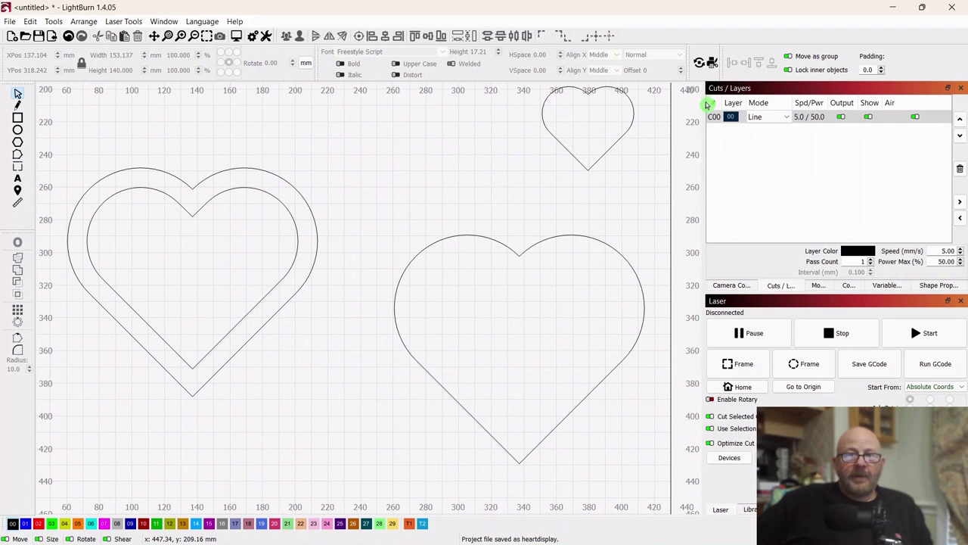
# Move the spare small heart into the frame and shrink it to about 42 mm wide
pyautogui.moveTo(655, 101); pyautogui.dragTo(169, 270)
pyautogui.scroll(-1, 320, 333)
pyautogui.moveTo(321, 332); pyautogui.dragTo(504, 335)
pyautogui.scroll(2, 510, 348)
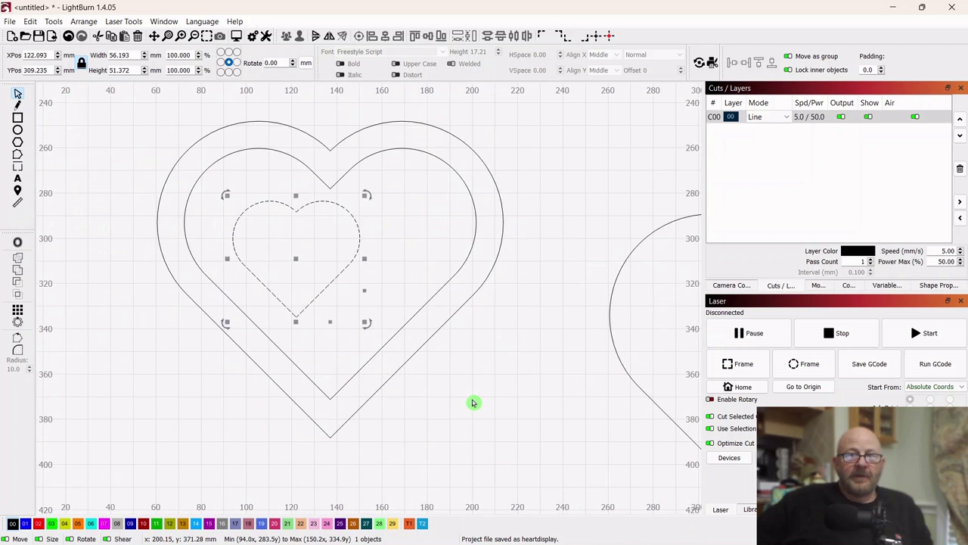
pyautogui.scroll(3, 472, 402)
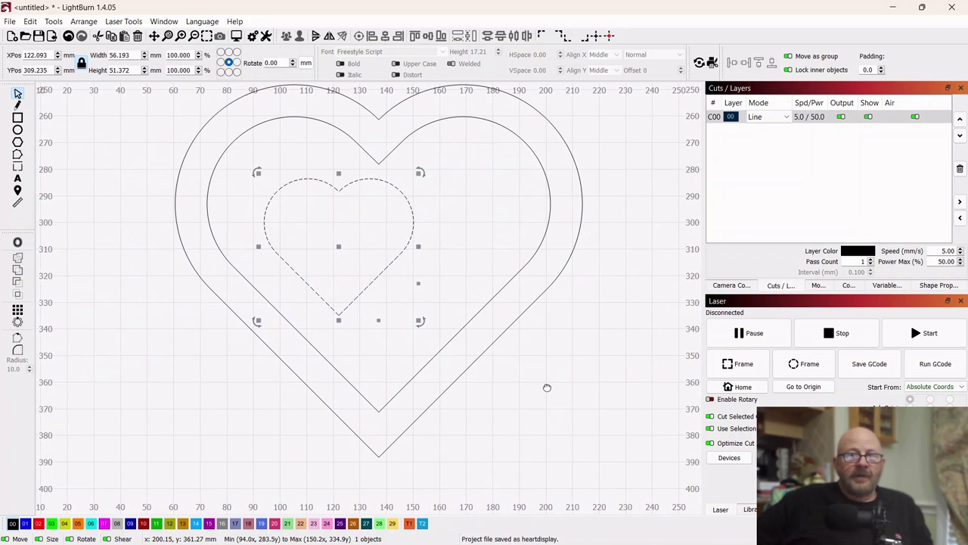
pyautogui.moveTo(548, 388); pyautogui.dragTo(549, 388)
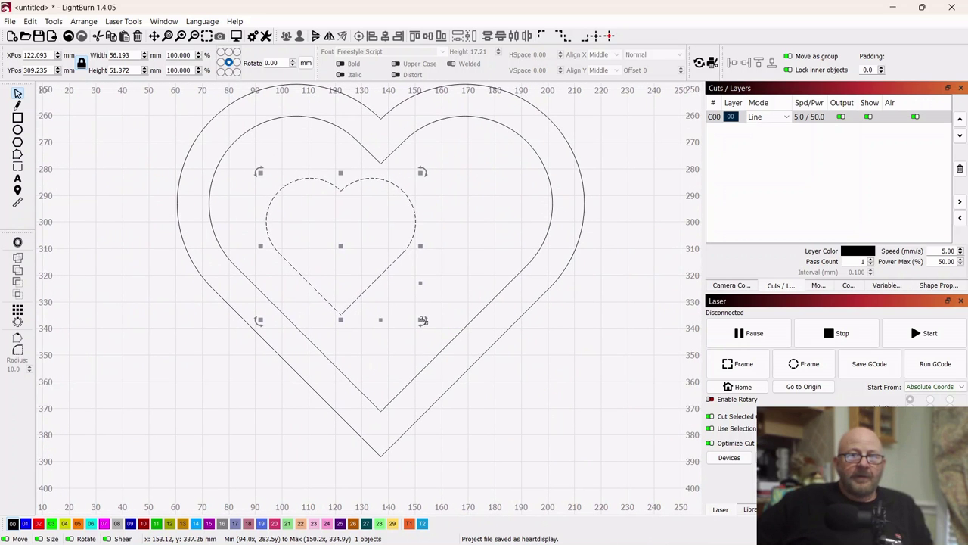
pyautogui.moveTo(423, 320); pyautogui.dragTo(385, 280)
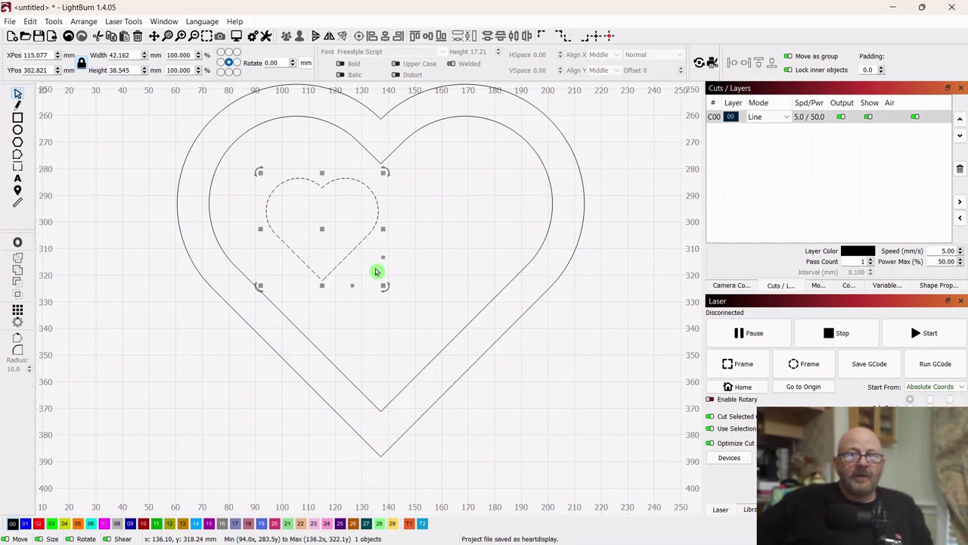
# Duplicate the small heart, overlap the copy to its right, and weld both into one outline
pyautogui.rightClick(323, 227)
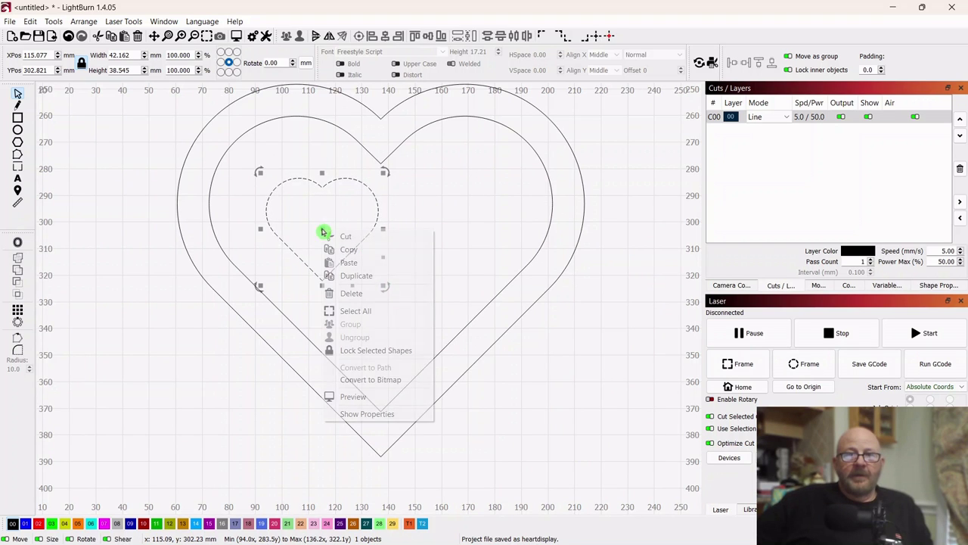
pyautogui.click(342, 275)
pyautogui.moveTo(325, 228); pyautogui.dragTo(417, 239)
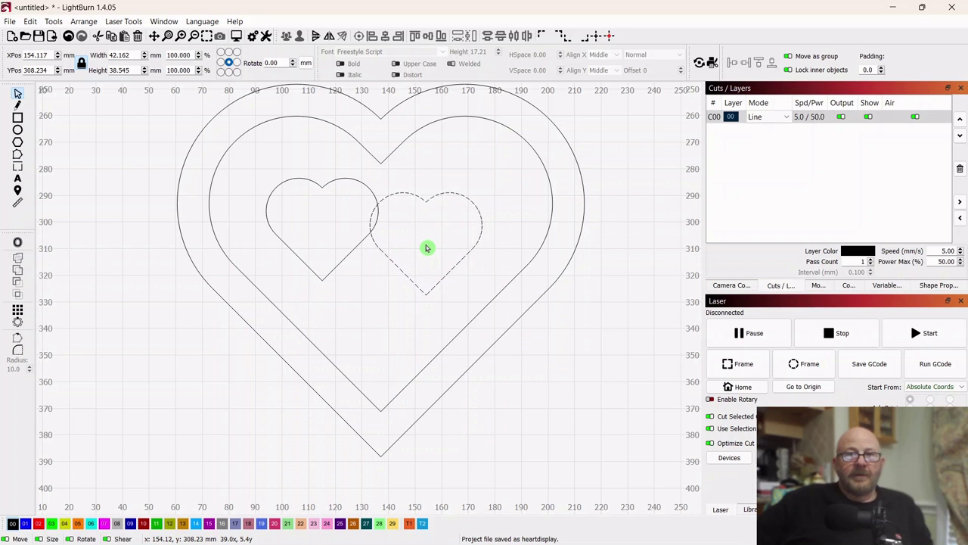
pyautogui.moveTo(428, 248); pyautogui.dragTo(427, 248)
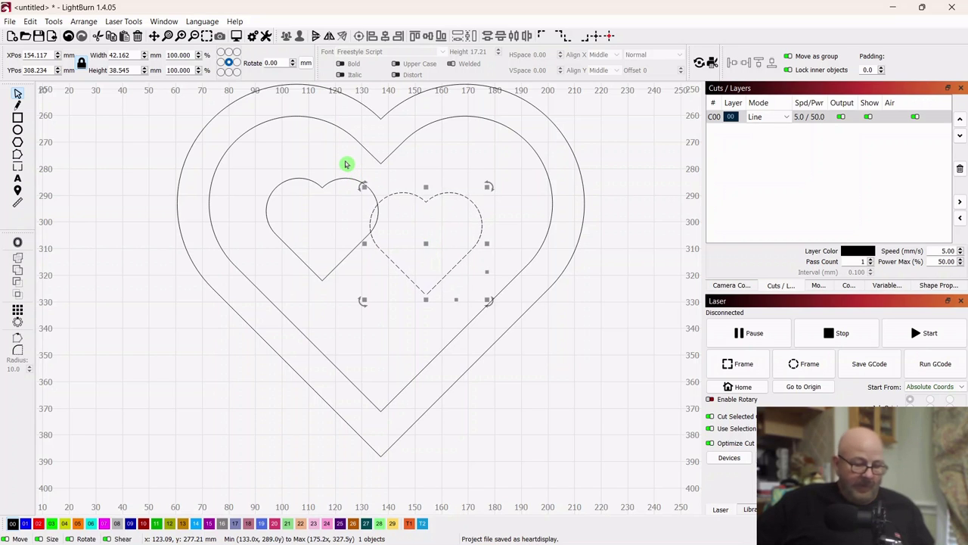
pyautogui.keyDown('shift'); pyautogui.click(307, 214); pyautogui.keyUp('shift')
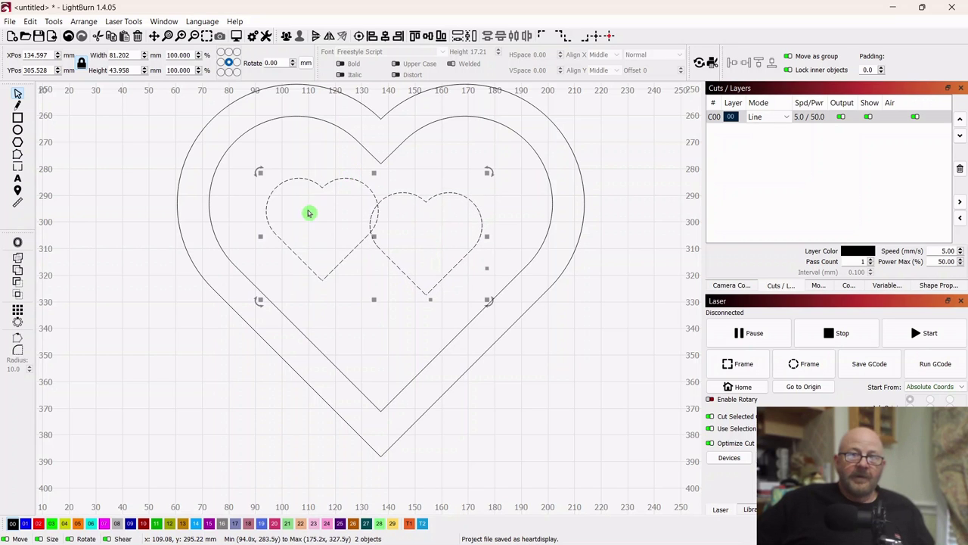
pyautogui.click(18, 260)
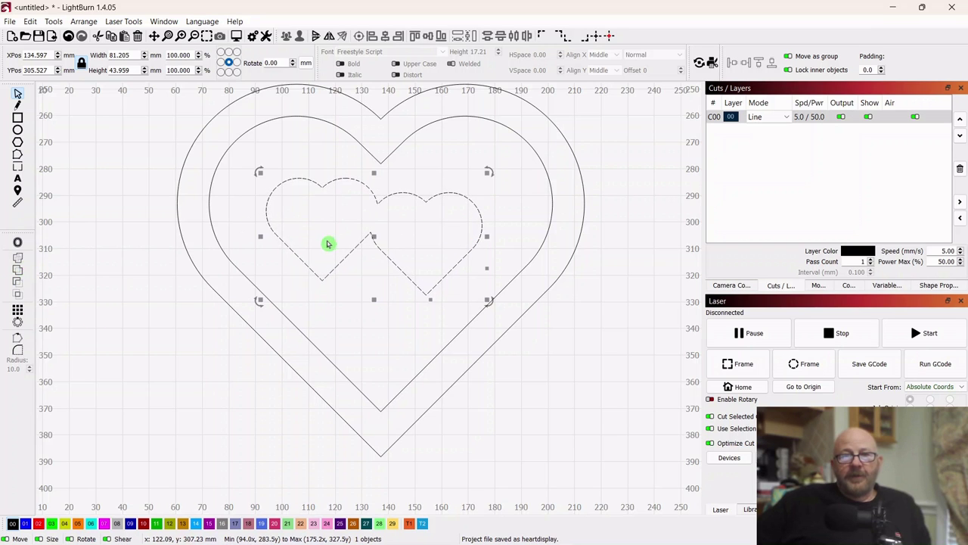
# Centre the welded double heart inside the heart frame
pyautogui.moveTo(371, 235); pyautogui.dragTo(385, 241)
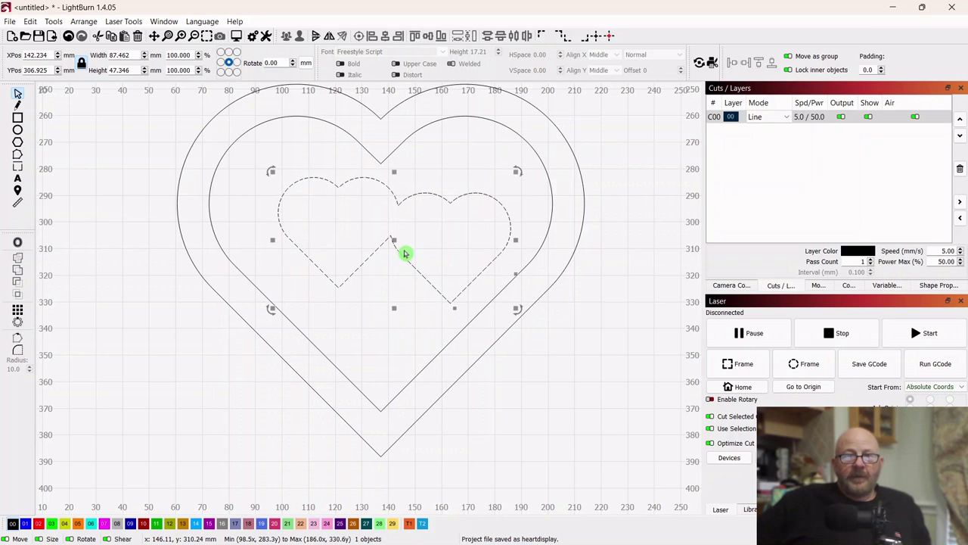
pyautogui.moveTo(394, 242); pyautogui.dragTo(374, 237)
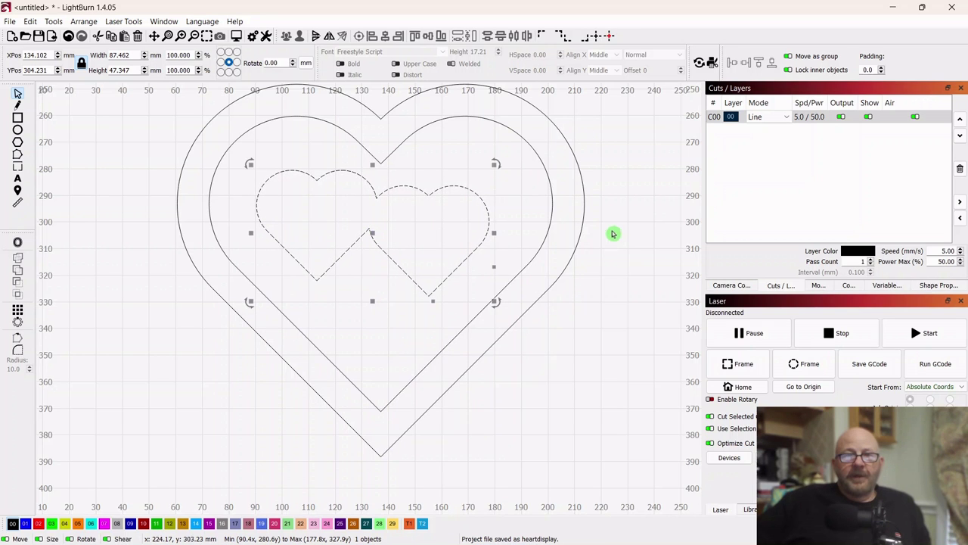
pyautogui.moveTo(616, 206); pyautogui.dragTo(613, 231)
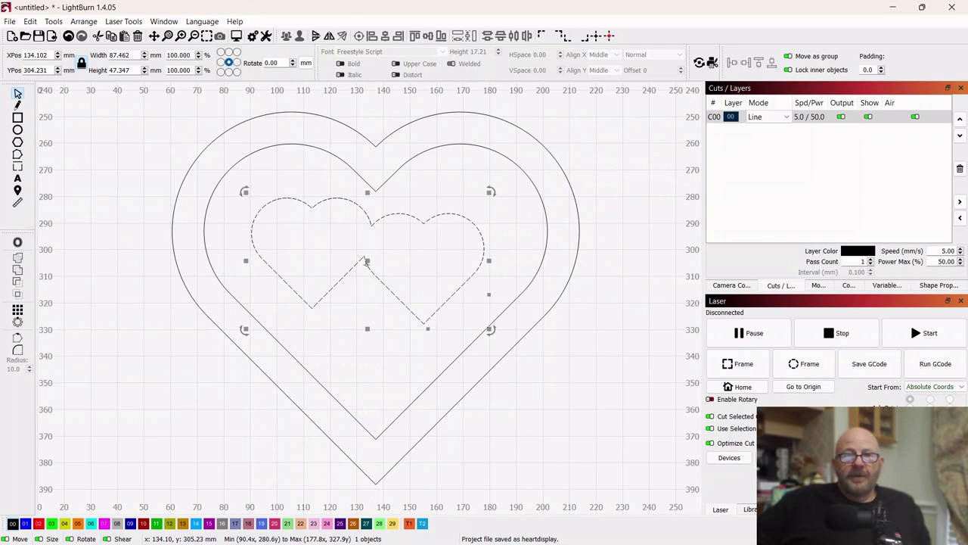
pyautogui.moveTo(367, 262); pyautogui.dragTo(381, 260)
pyautogui.click(153, 233)
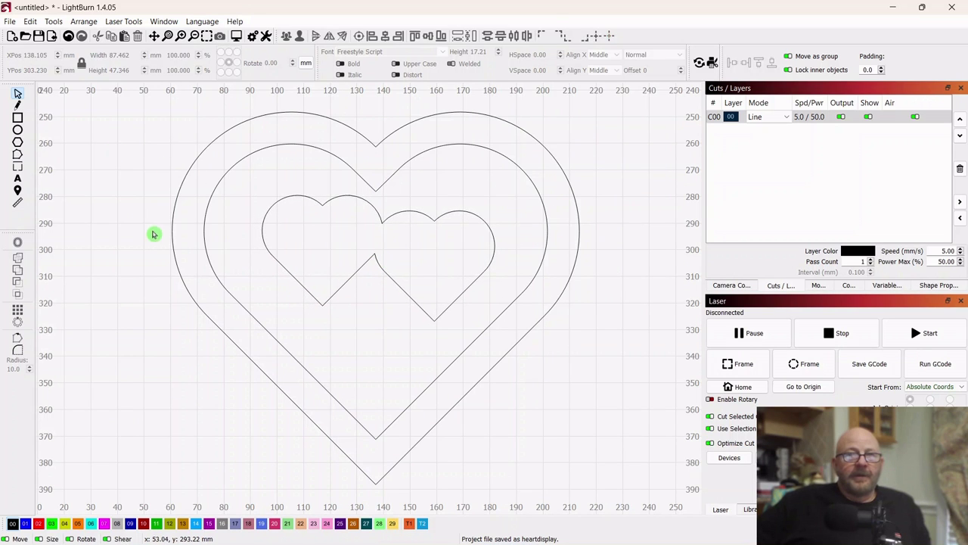
# Draw a 6 mm-high rectangle to the left of the heart
pyautogui.click(19, 119)
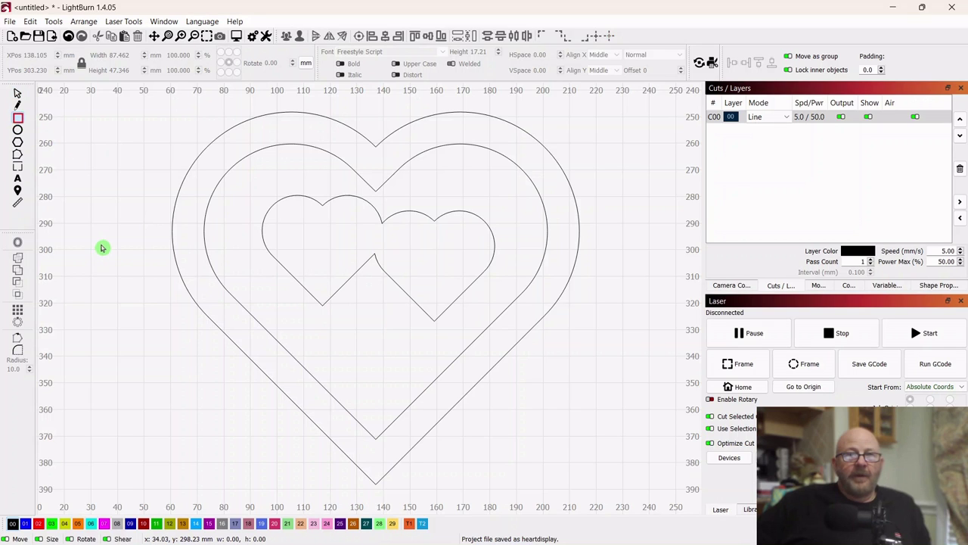
pyautogui.moveTo(102, 245)
pyautogui.mouseDown()
pyautogui.moveTo(155, 250)
pyautogui.moveTo(161, 266)
pyautogui.mouseUp()
pyautogui.click(19, 96)
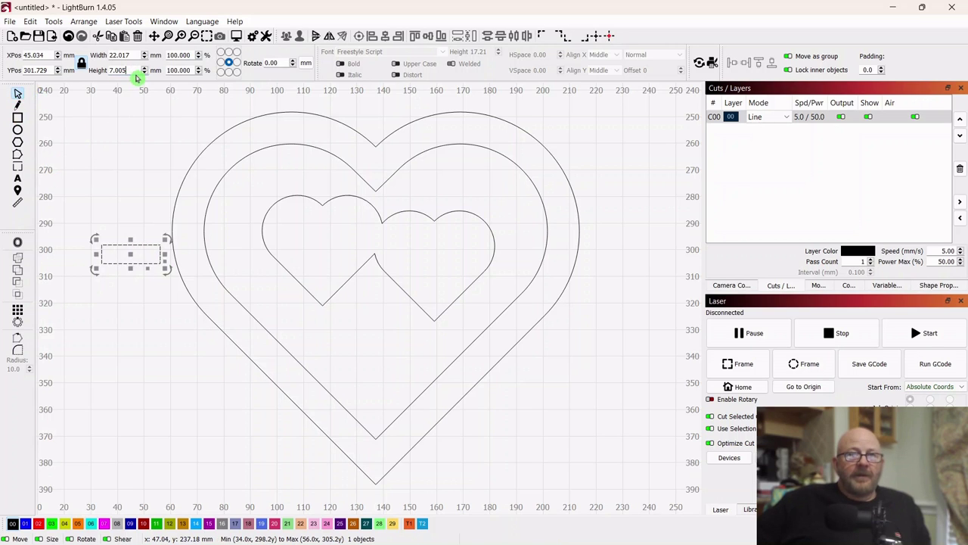
pyautogui.write('6')
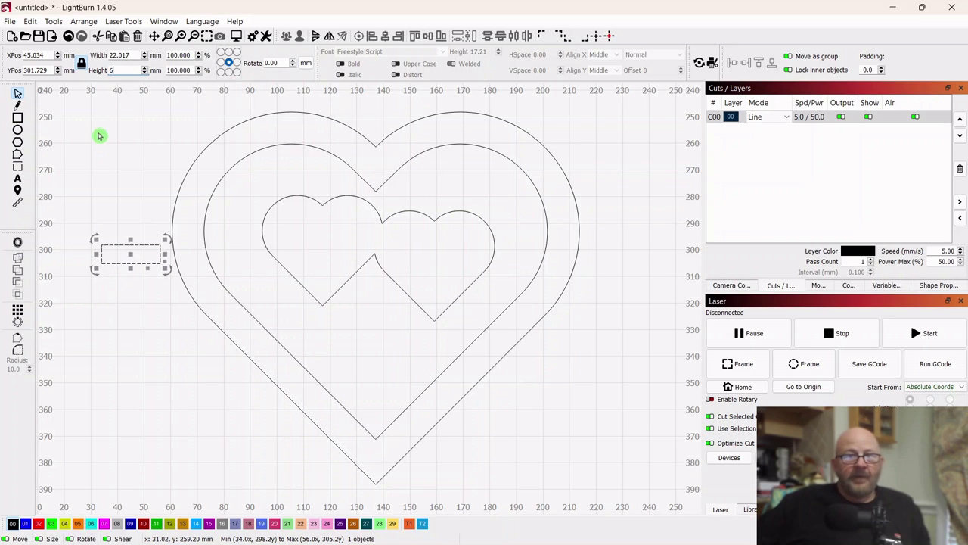
pyautogui.click(80, 128)
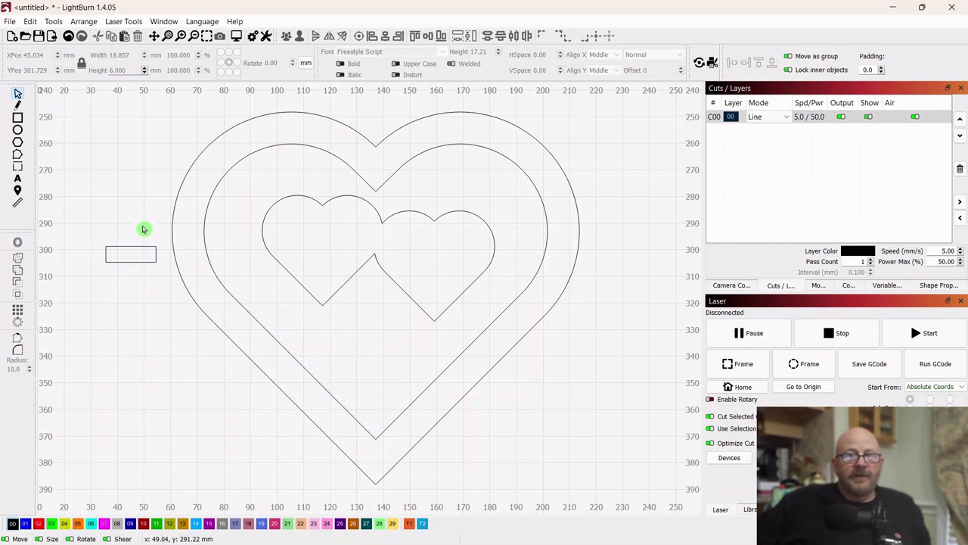
# Duplicate the rectangle and place a copy at the double heart's right edge
pyautogui.moveTo(144, 238); pyautogui.dragTo(117, 324)
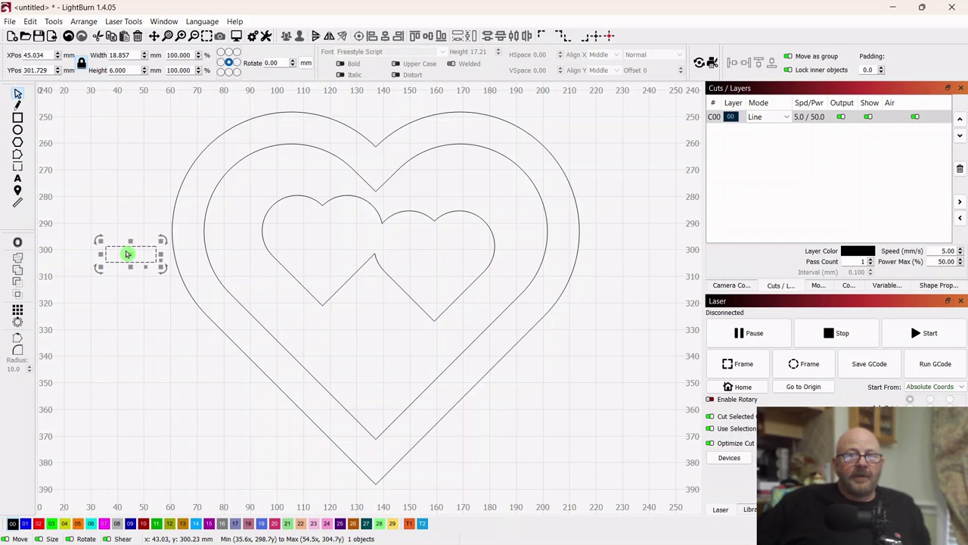
pyautogui.rightClick(132, 255)
pyautogui.click(155, 300)
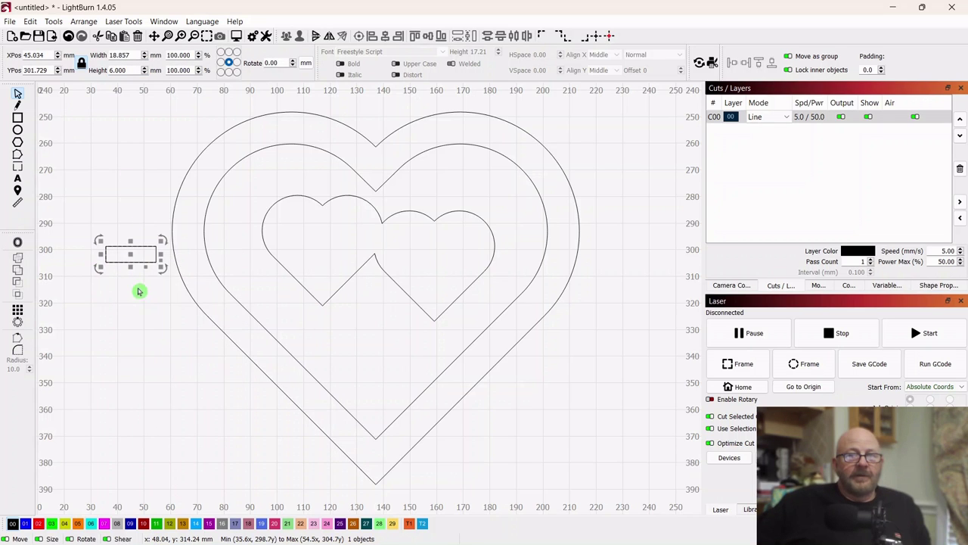
pyautogui.moveTo(134, 254); pyautogui.dragTo(634, 261)
pyautogui.moveTo(130, 237); pyautogui.dragTo(98, 270)
pyautogui.rightClick(129, 254)
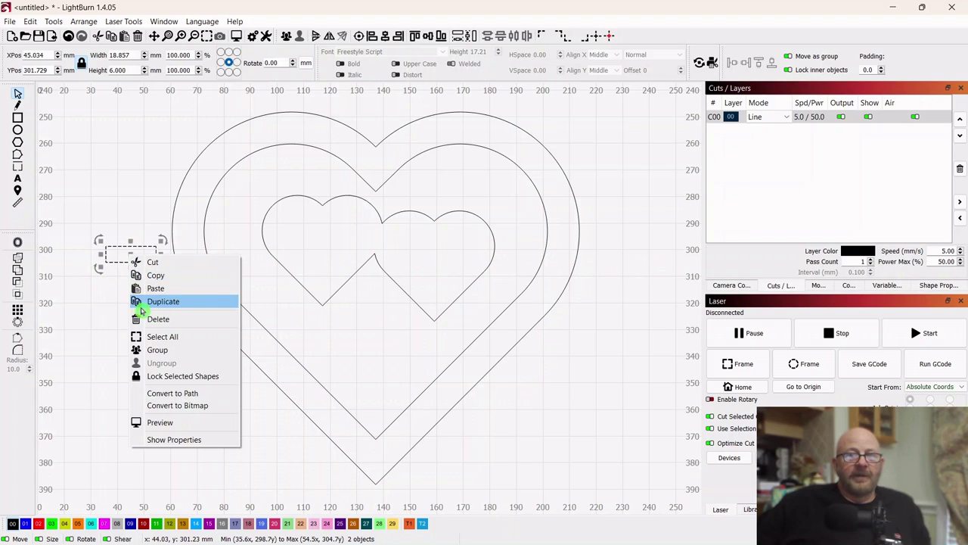
pyautogui.click(146, 303)
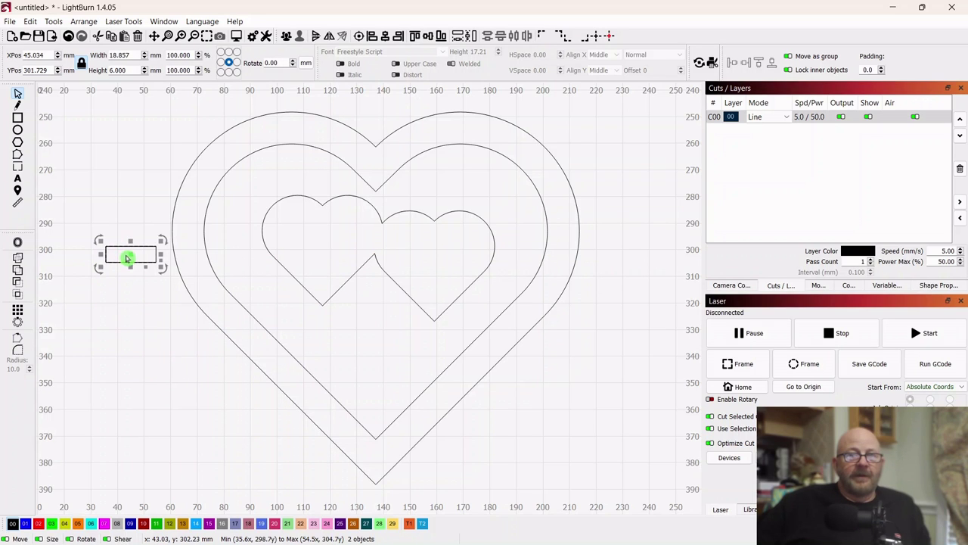
pyautogui.moveTo(131, 255)
pyautogui.mouseDown()
pyautogui.moveTo(130, 287)
pyautogui.moveTo(499, 248)
pyautogui.mouseUp()
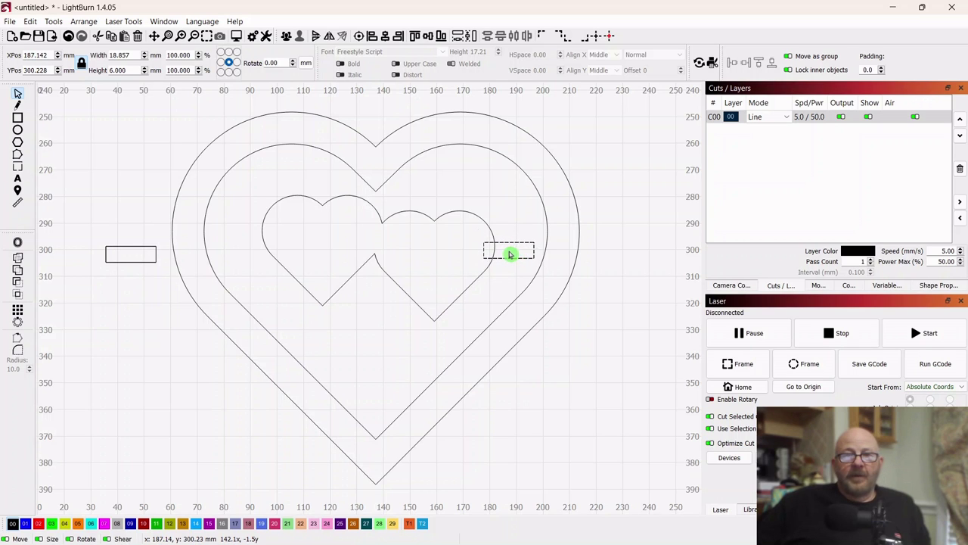
pyautogui.moveTo(510, 254); pyautogui.dragTo(509, 254)
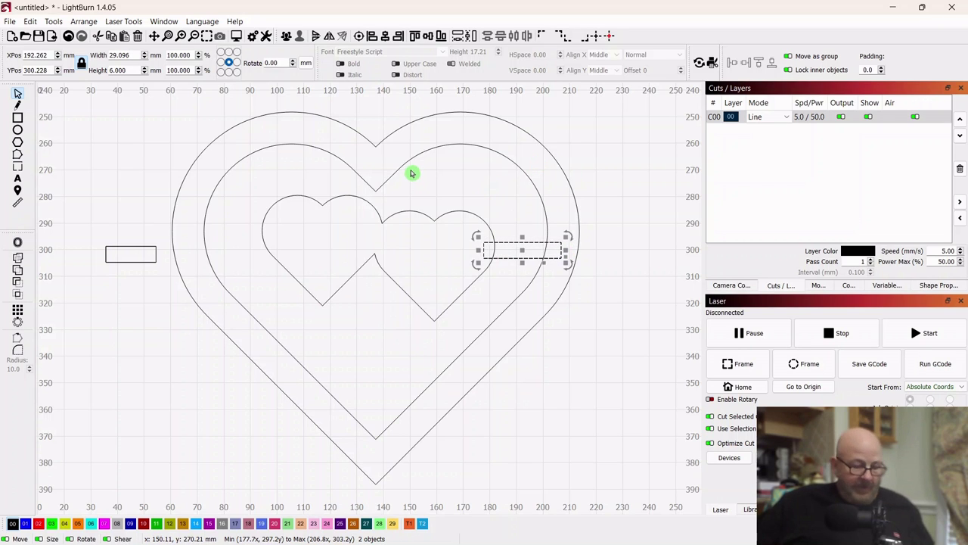
# Weld the right and left rectangles into the double heart as connecting bars
pyautogui.keyDown('shift'); pyautogui.click(456, 214); pyautogui.keyUp('shift')
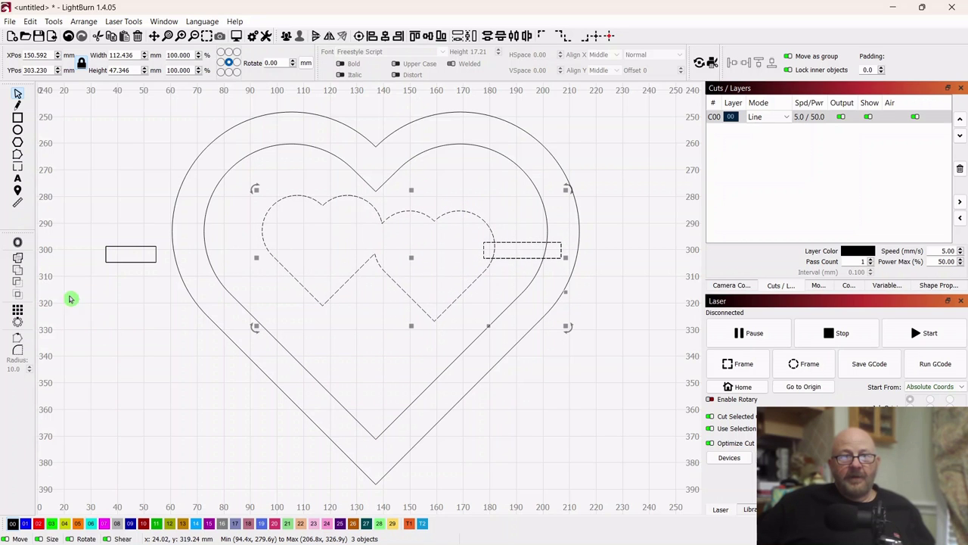
pyautogui.click(19, 259)
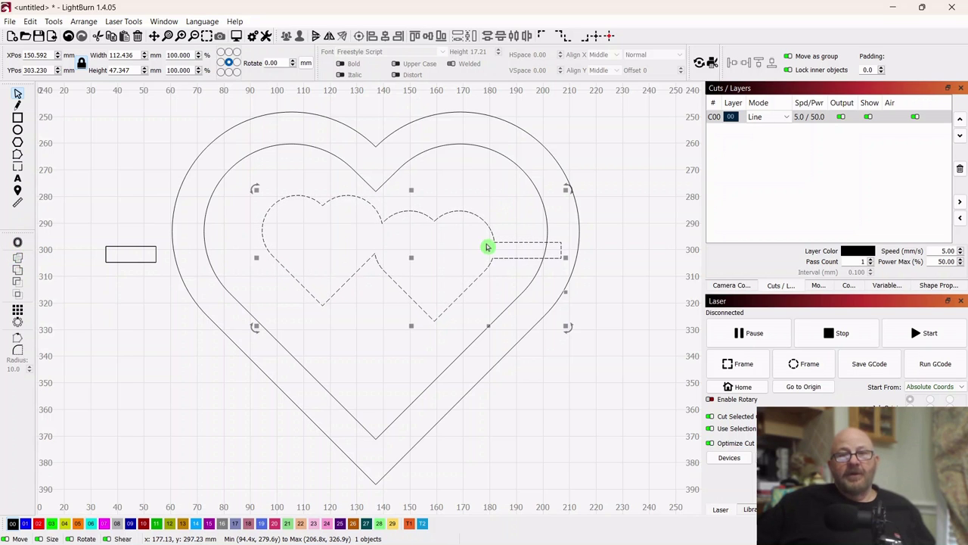
pyautogui.click(111, 220)
pyautogui.click(118, 261)
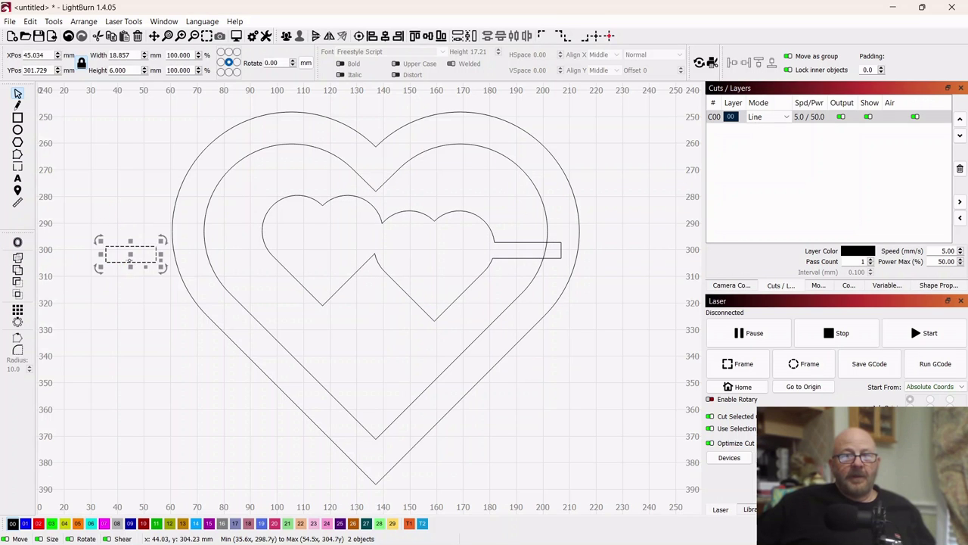
pyautogui.moveTo(133, 256); pyautogui.dragTo(245, 237)
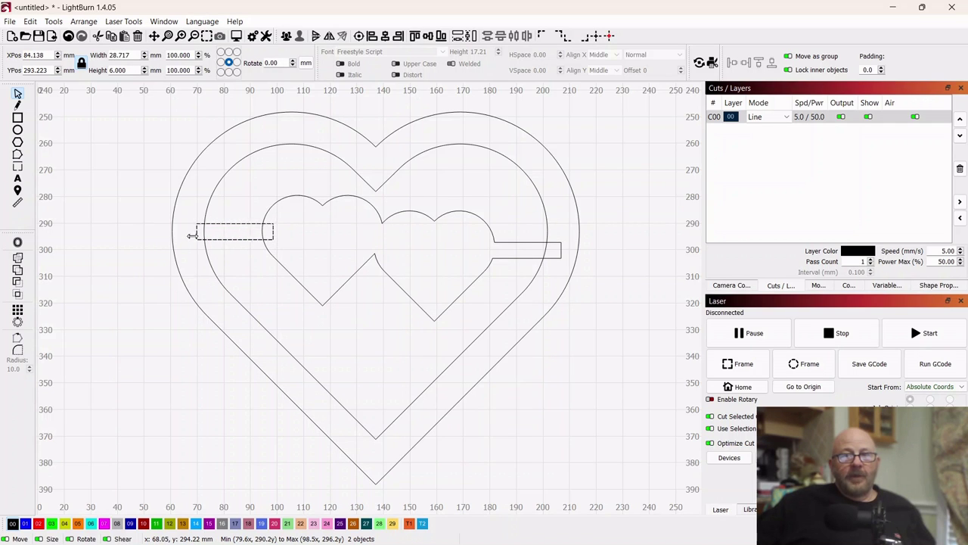
pyautogui.keyDown('shift'); pyautogui.click(313, 217); pyautogui.keyUp('shift')
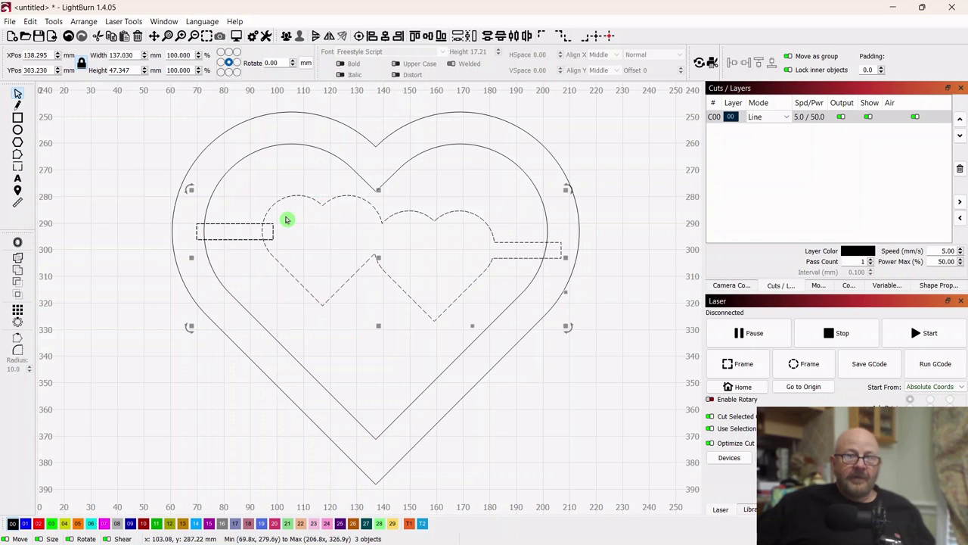
pyautogui.click(18, 260)
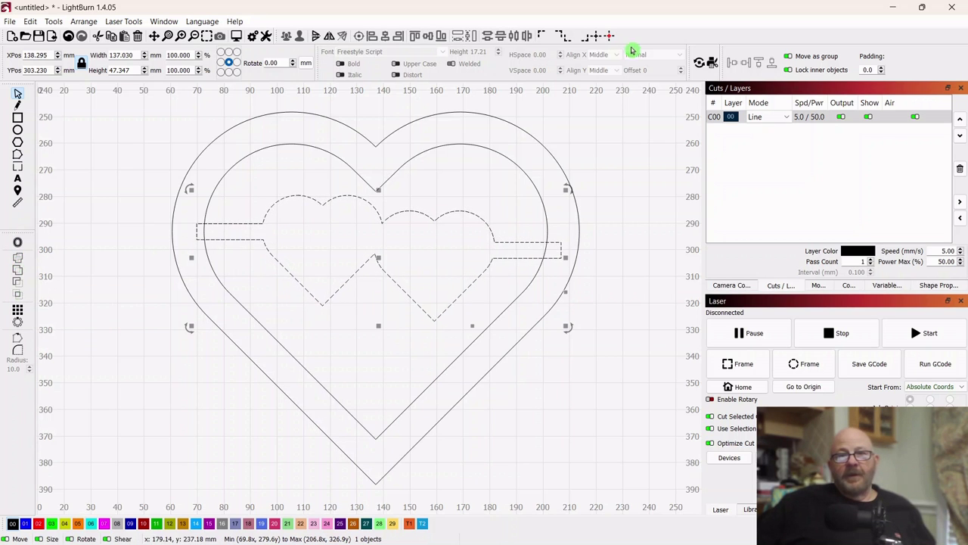
# Boolean Union the crossbar with the heart frame into one outline
pyautogui.keyDown('shift'); pyautogui.click(539, 135); pyautogui.keyUp('shift')
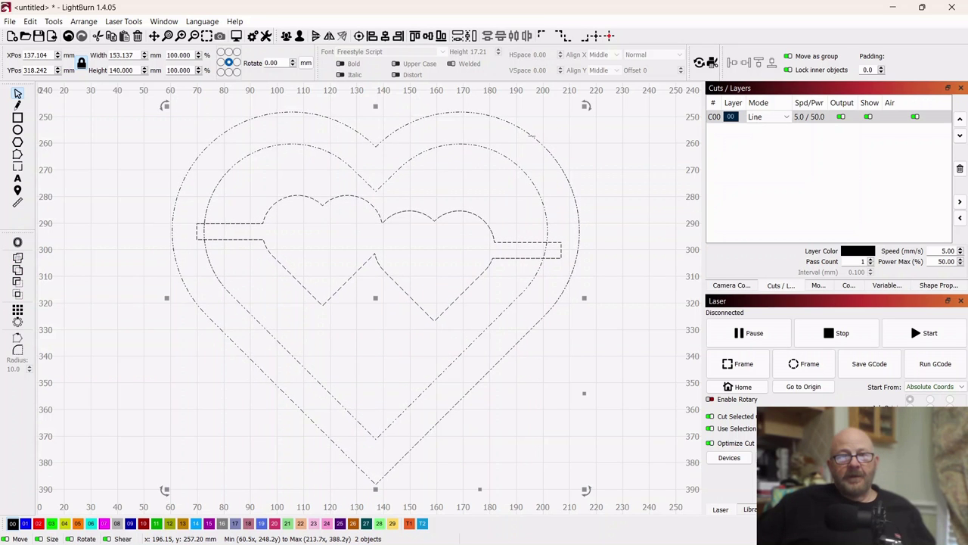
pyautogui.click(21, 274)
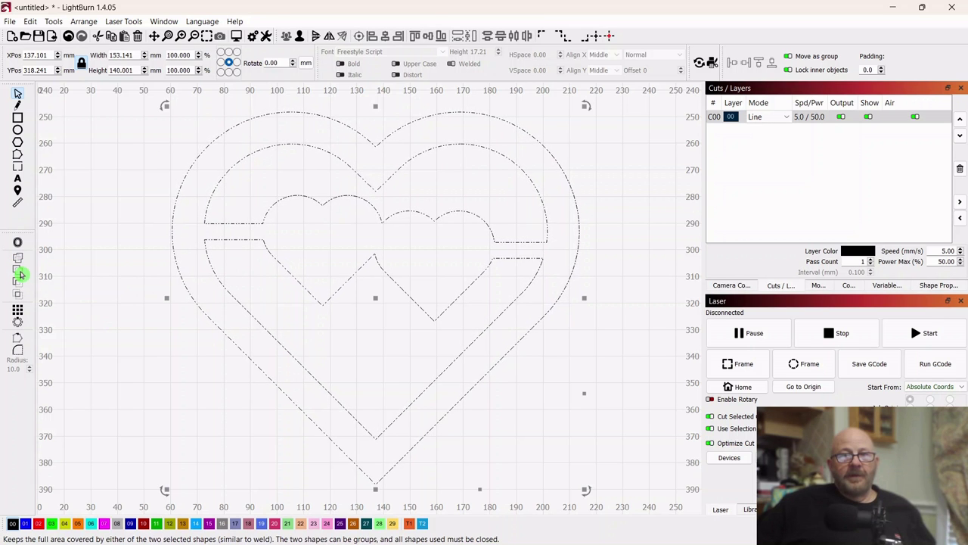
pyautogui.click(614, 189)
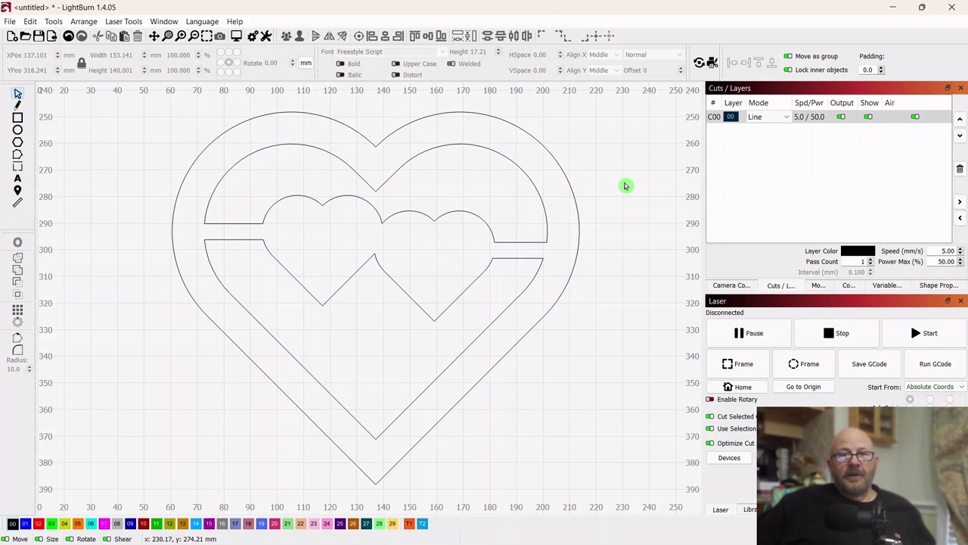
# Draw a horizontal bar across the lower heart and narrow it to 72.96 mm wide
pyautogui.scroll(-3, 639, 181)
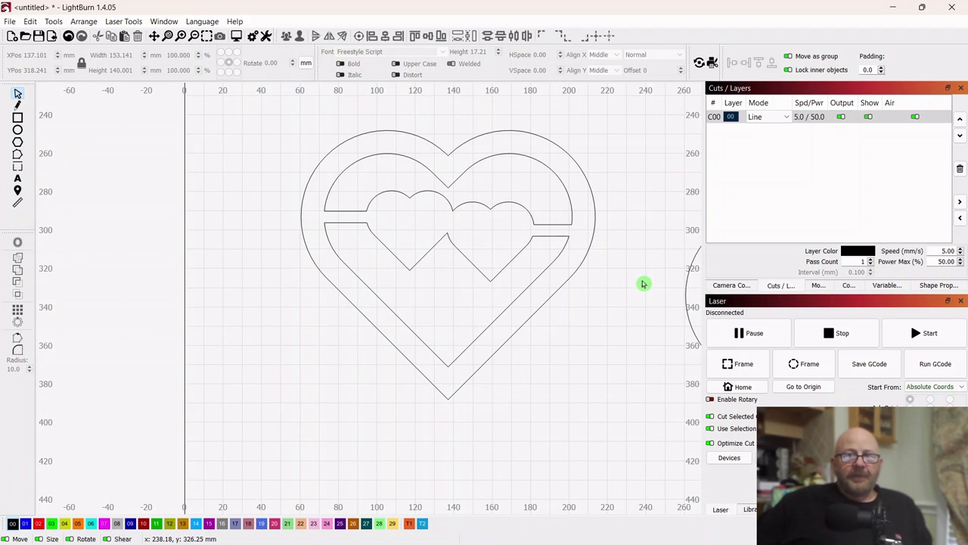
pyautogui.moveTo(644, 281); pyautogui.dragTo(512, 266)
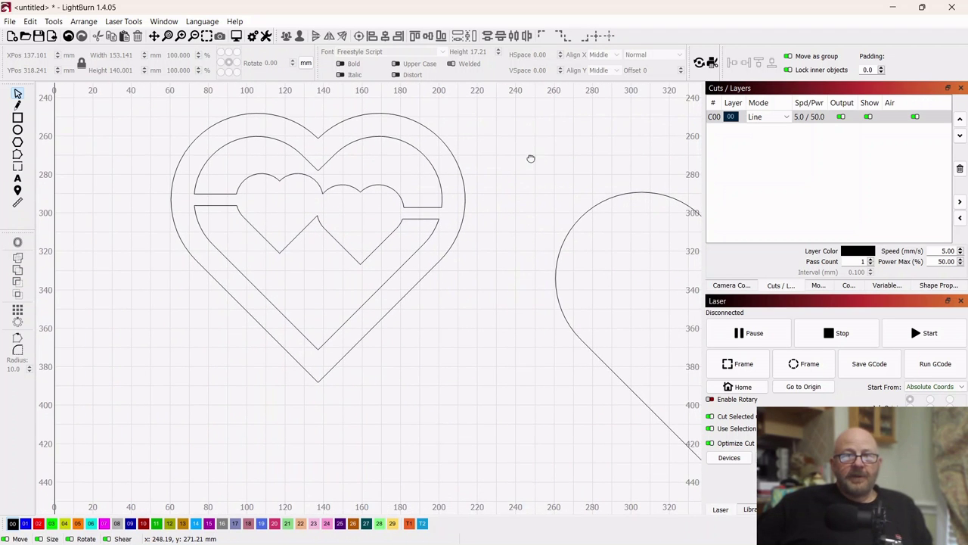
pyautogui.moveTo(532, 158); pyautogui.dragTo(551, 195)
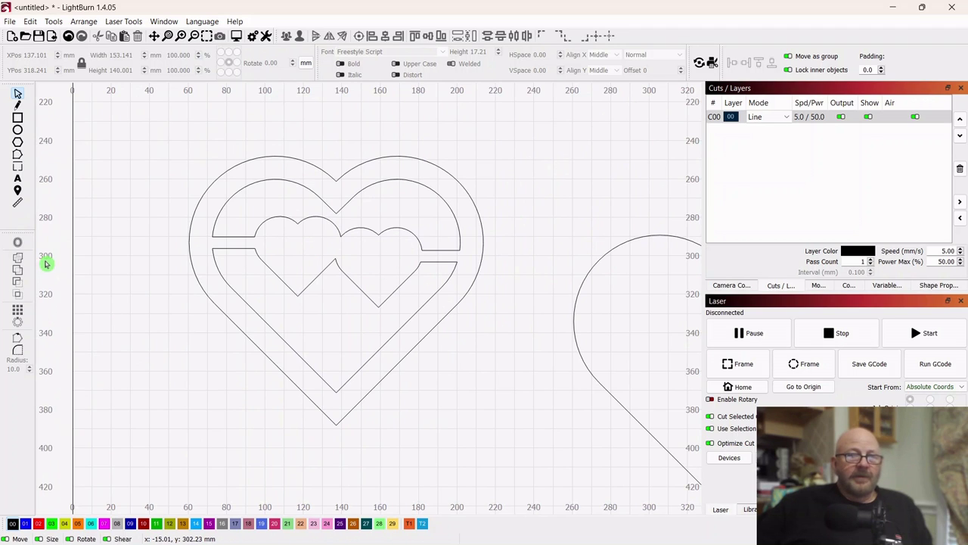
pyautogui.click(19, 118)
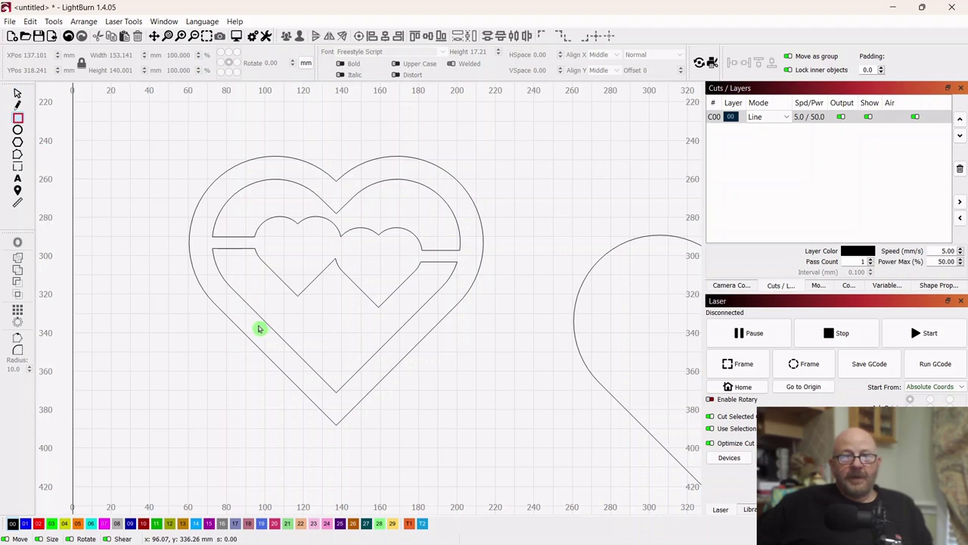
pyautogui.moveTo(267, 333); pyautogui.dragTo(409, 354)
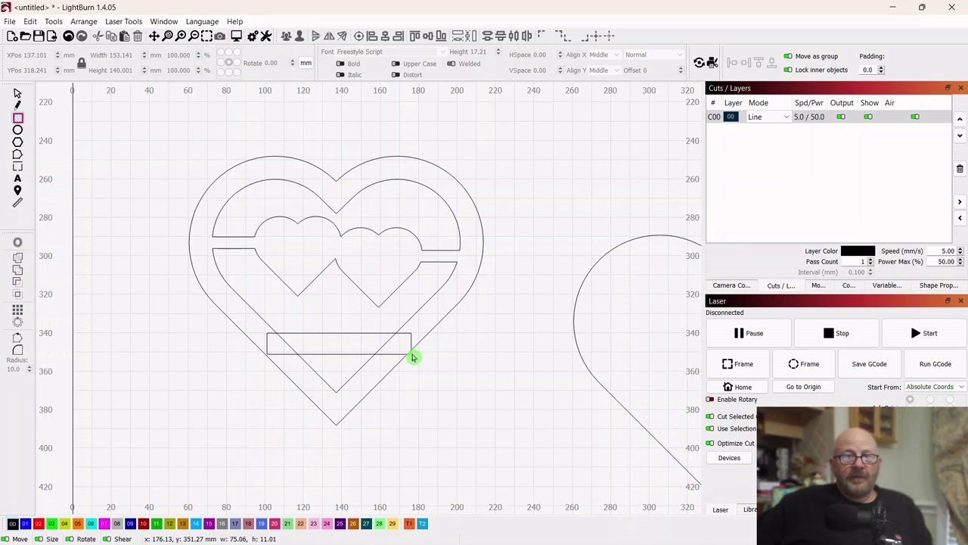
pyautogui.moveTo(411, 355); pyautogui.dragTo(411, 354)
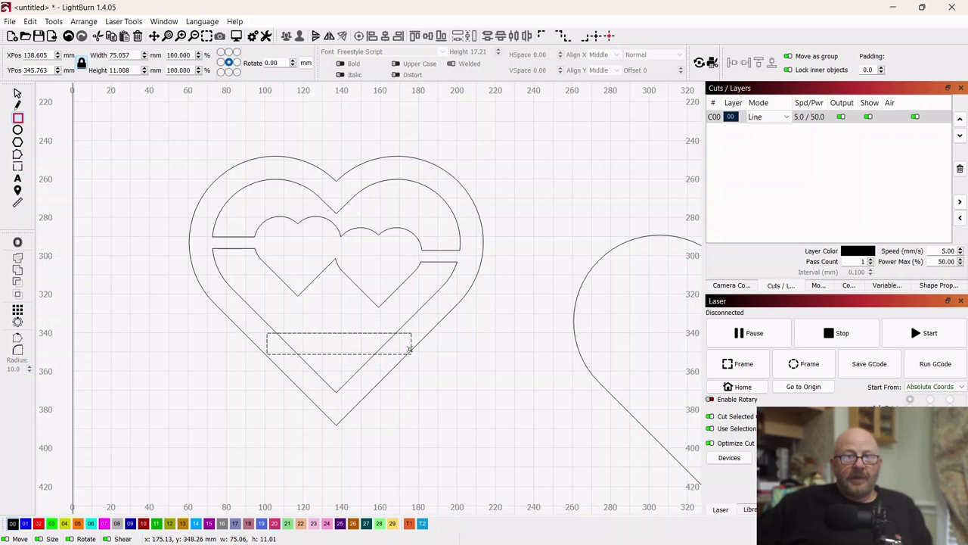
pyautogui.click(18, 93)
pyautogui.scroll(5, 541, 341)
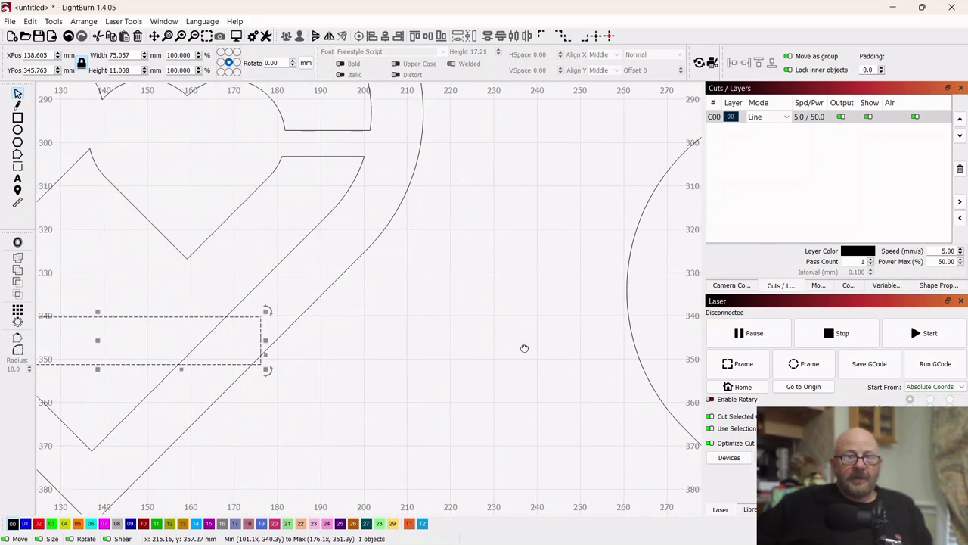
pyautogui.scroll(2, 605, 274)
pyautogui.scroll(-2, 605, 274)
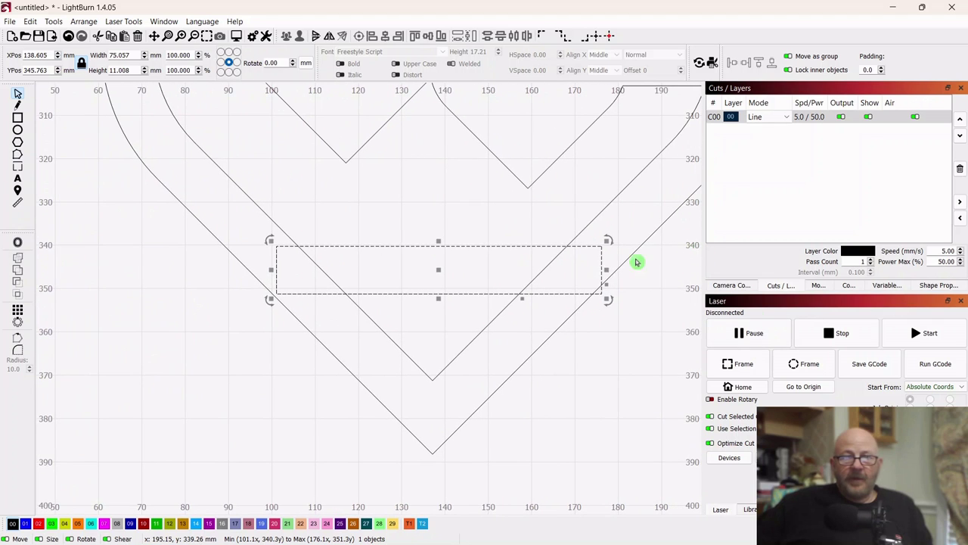
pyautogui.click(616, 270)
pyautogui.moveTo(609, 269); pyautogui.dragTo(600, 265)
pyautogui.scroll(-3, 643, 346)
pyautogui.moveTo(616, 378); pyautogui.dragTo(452, 424)
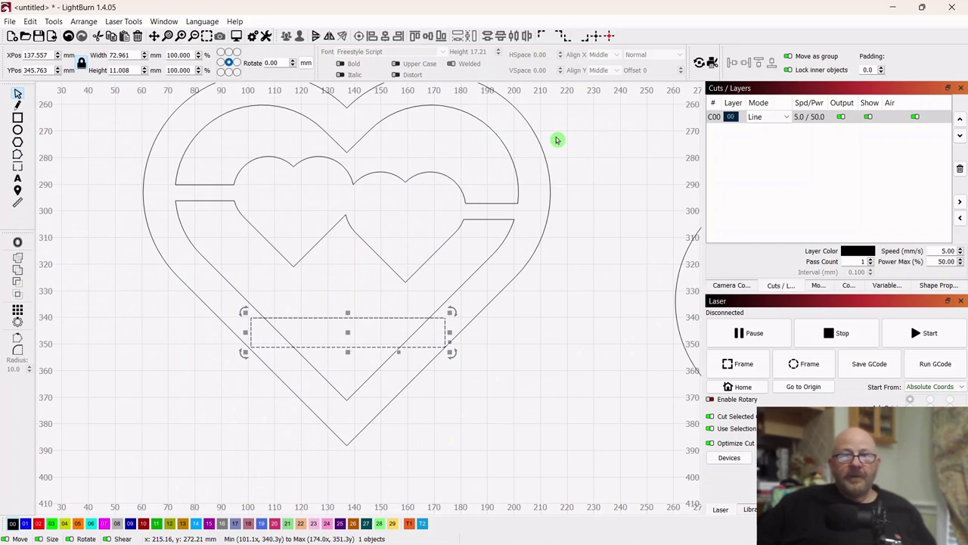
# Union the bar with the lower heart frame, leaving a small triangular opening near the tip
pyautogui.moveTo(558, 139); pyautogui.dragTo(464, 180)
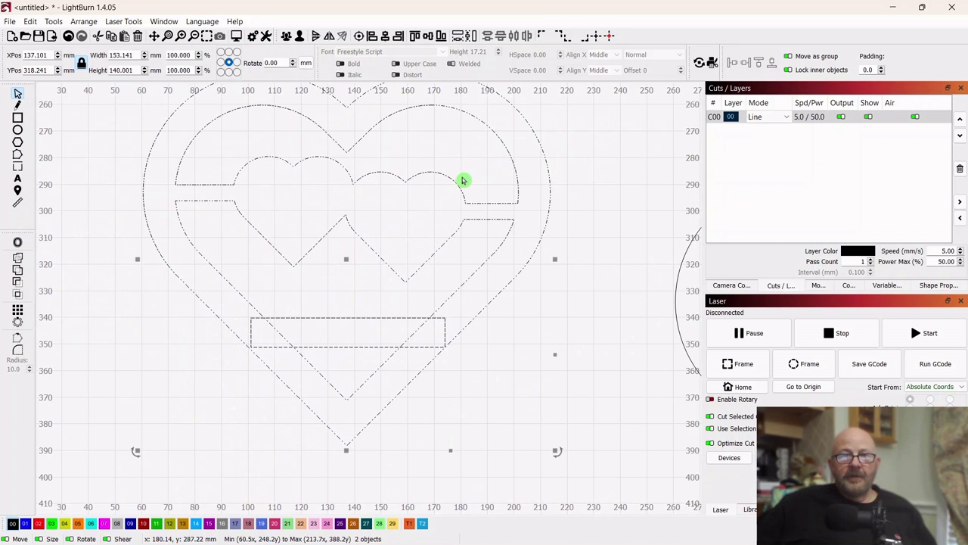
pyautogui.click(19, 273)
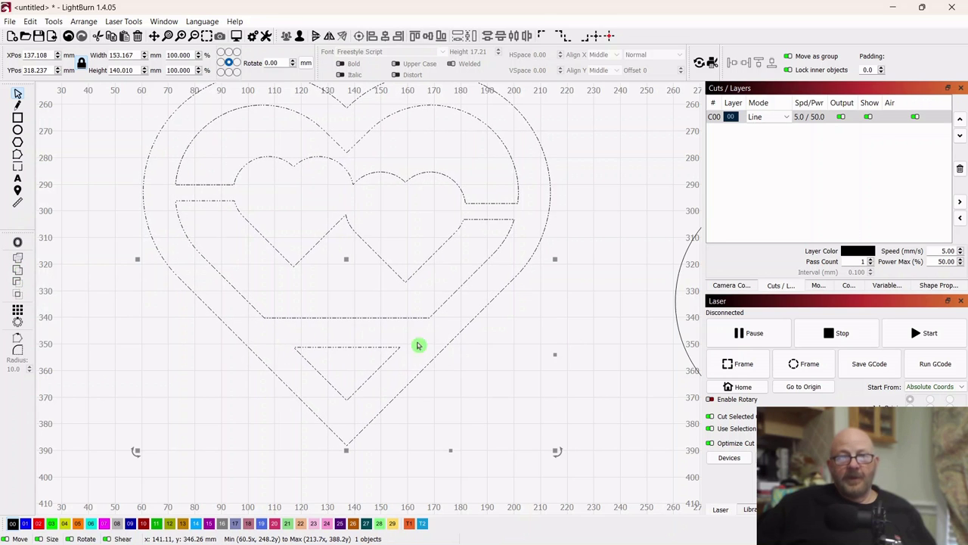
pyautogui.click(640, 173)
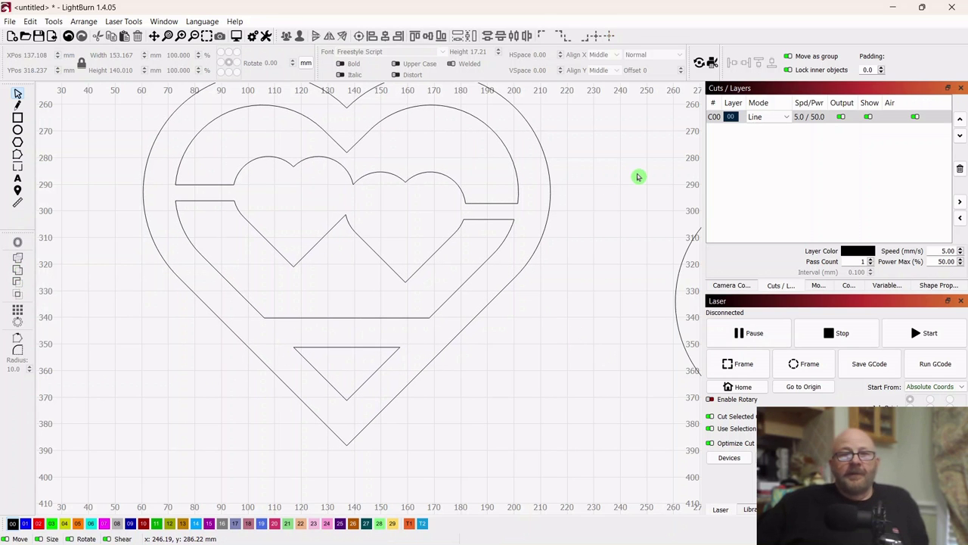
pyautogui.scroll(-1, 610, 213)
pyautogui.scroll(-1, 610, 214)
pyautogui.moveTo(620, 189); pyautogui.dragTo(464, 231)
pyautogui.scroll(-2, 448, 231)
pyautogui.moveTo(487, 159)
pyautogui.mouseDown()
pyautogui.moveTo(480, 164)
pyautogui.moveTo(504, 167)
pyautogui.mouseUp()
pyautogui.scroll(3, 325, 128)
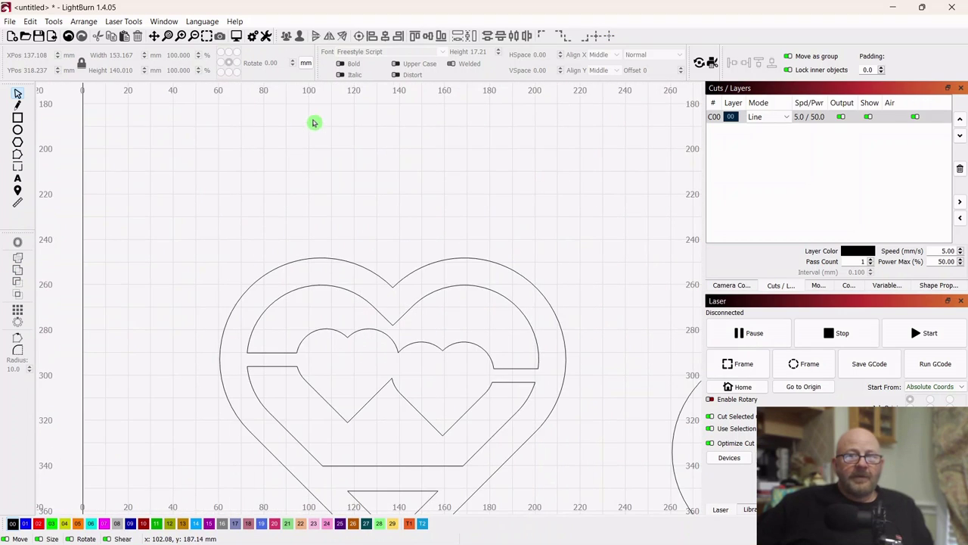
# Add the first name as Freestyle Script text inside the left small heart
pyautogui.moveTo(551, 225); pyautogui.dragTo(557, 108)
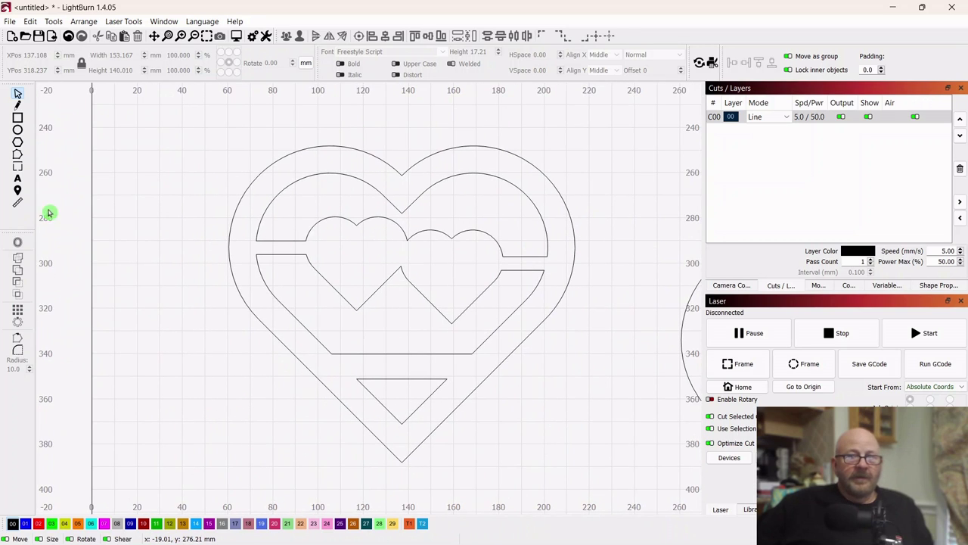
pyautogui.click(18, 179)
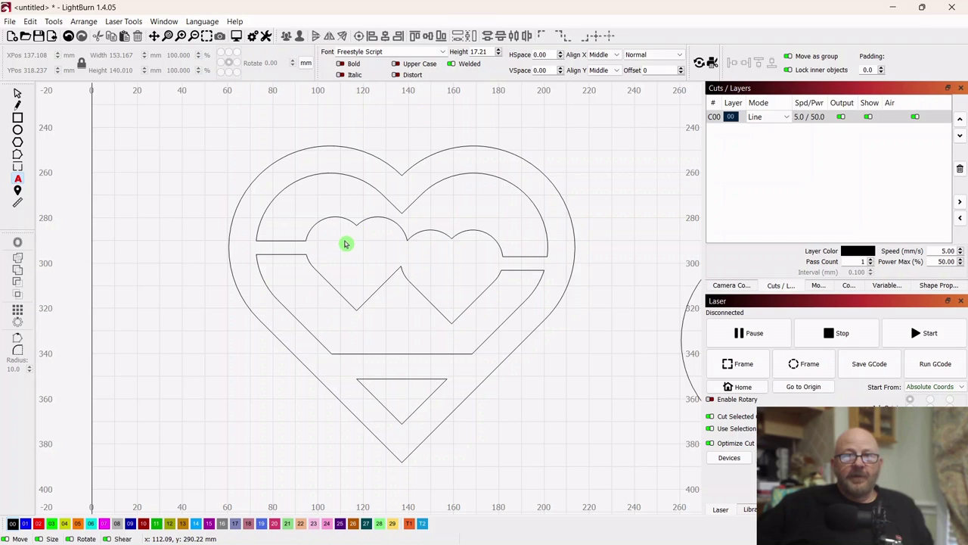
pyautogui.click(334, 261)
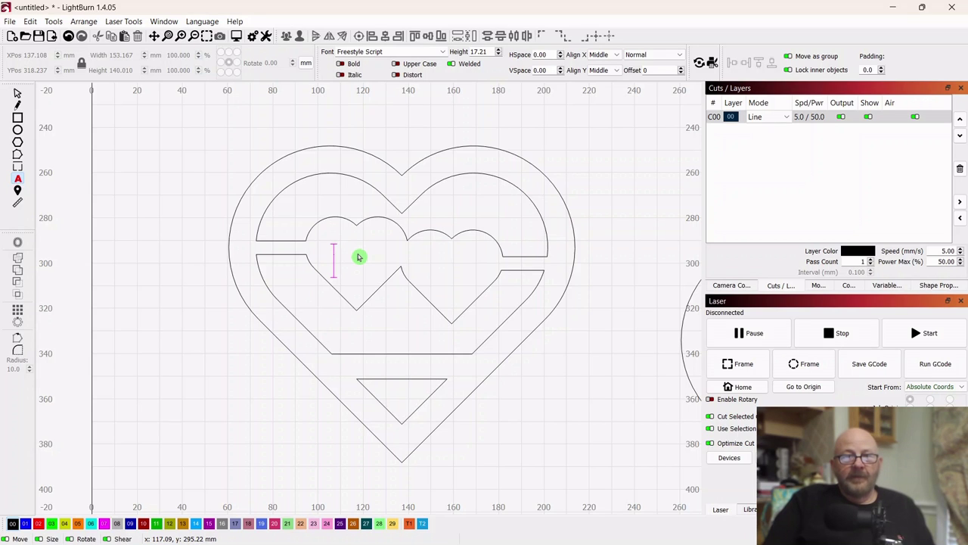
pyautogui.write('d')
pyautogui.press('BackSpace')
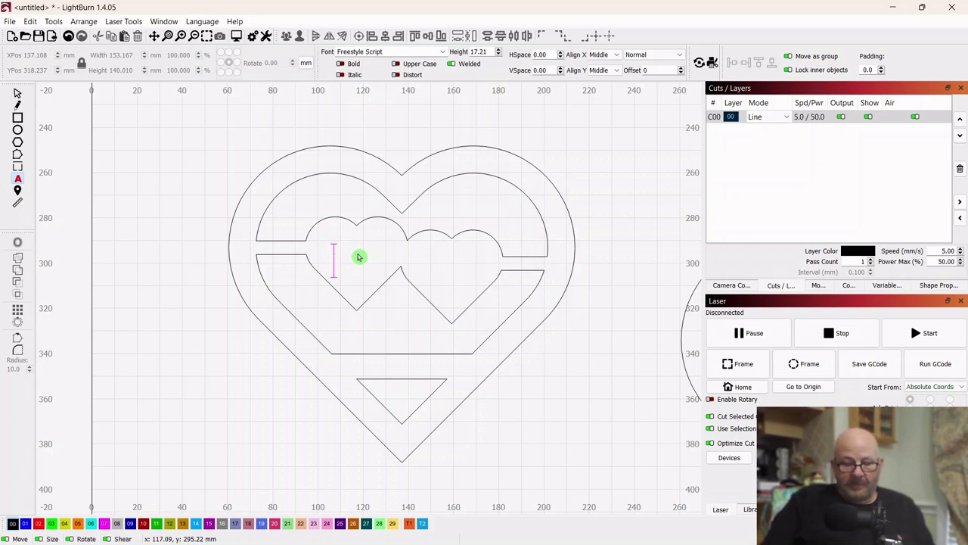
pyautogui.write('DAVE')
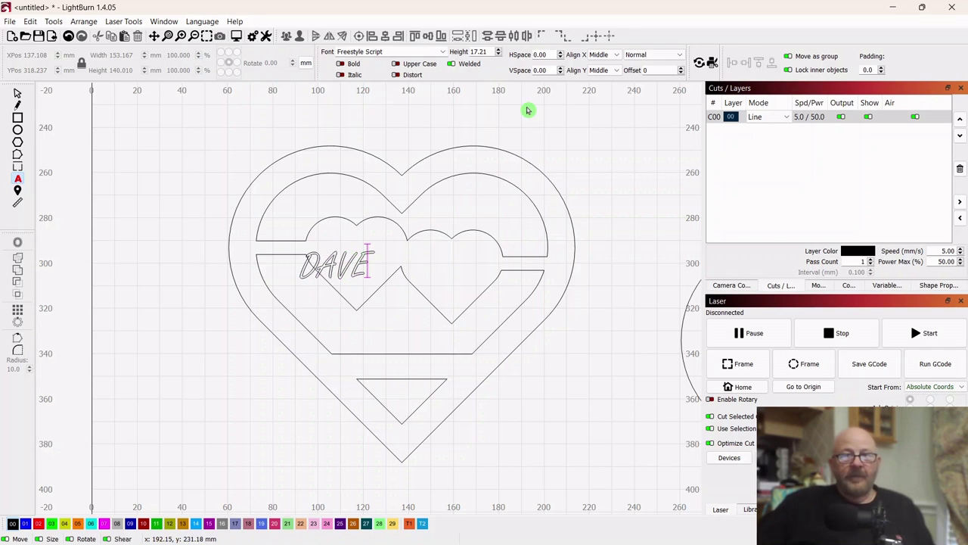
pyautogui.click(18, 99)
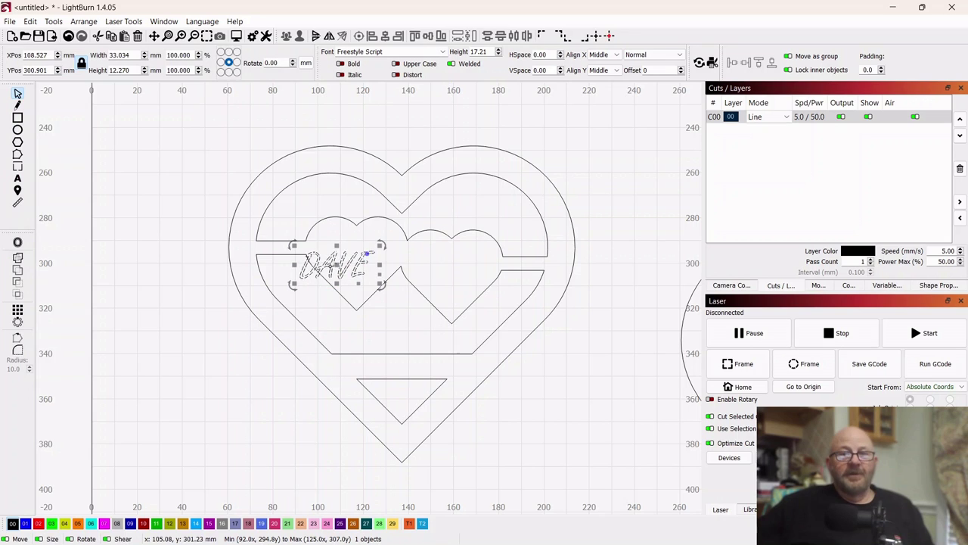
pyautogui.moveTo(335, 265); pyautogui.dragTo(355, 256)
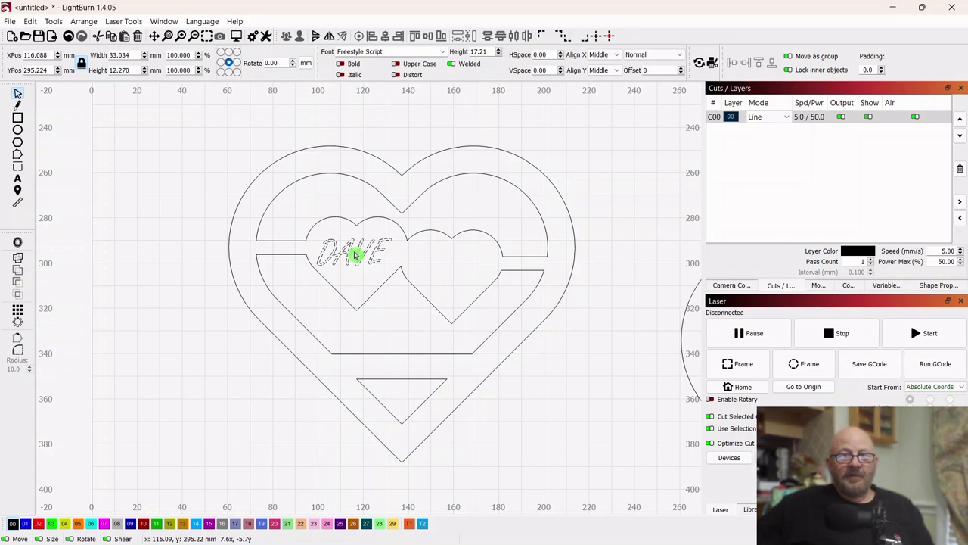
pyautogui.moveTo(354, 255); pyautogui.dragTo(358, 255)
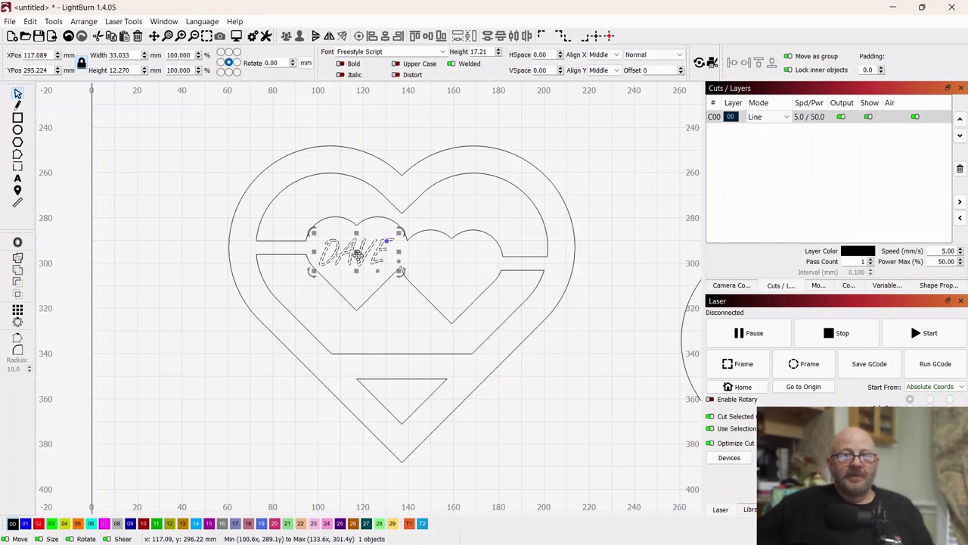
# Duplicate the name into the right small heart and retype it as the second name
pyautogui.rightClick(359, 255)
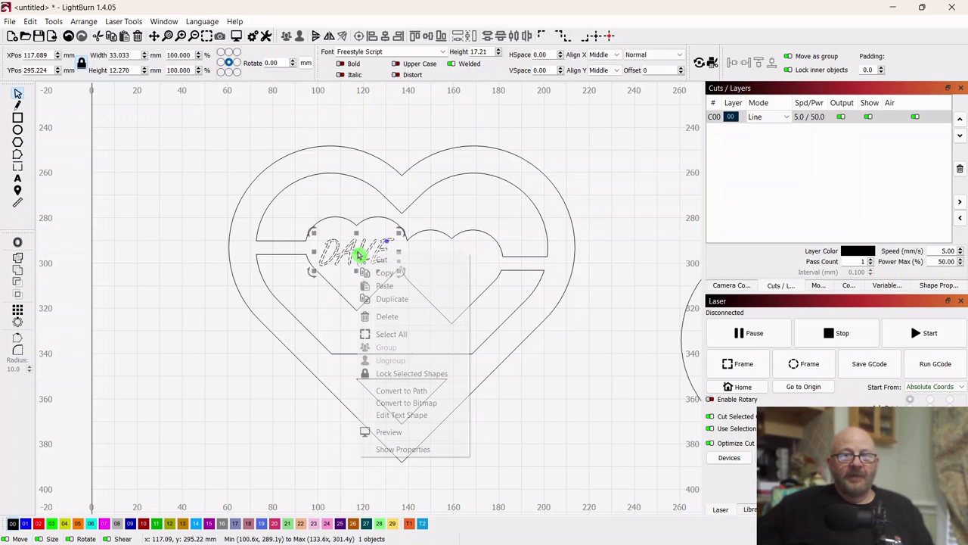
pyautogui.click(376, 301)
pyautogui.moveTo(382, 253); pyautogui.dragTo(446, 268)
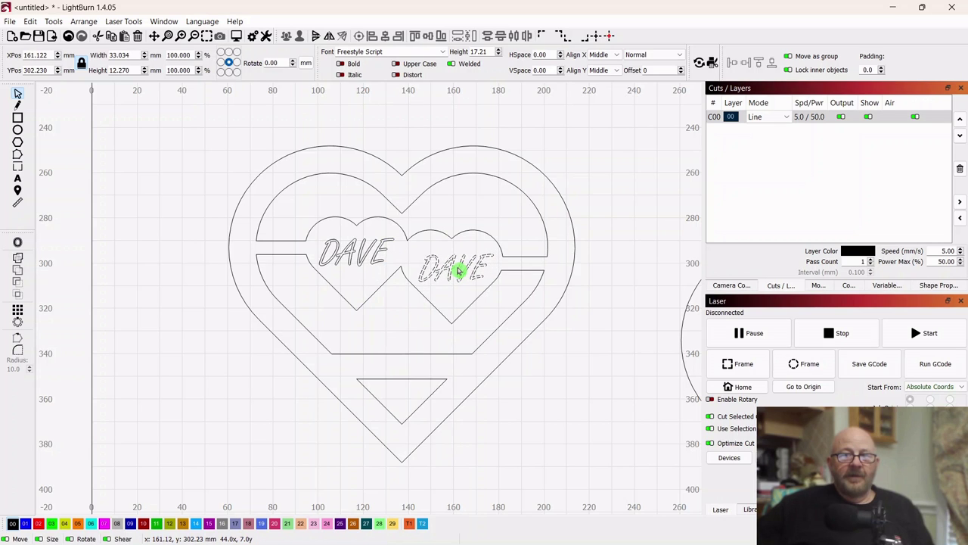
pyautogui.moveTo(458, 271); pyautogui.dragTo(457, 270)
pyautogui.hotkey('ctrl', 't')
pyautogui.click(456, 269)
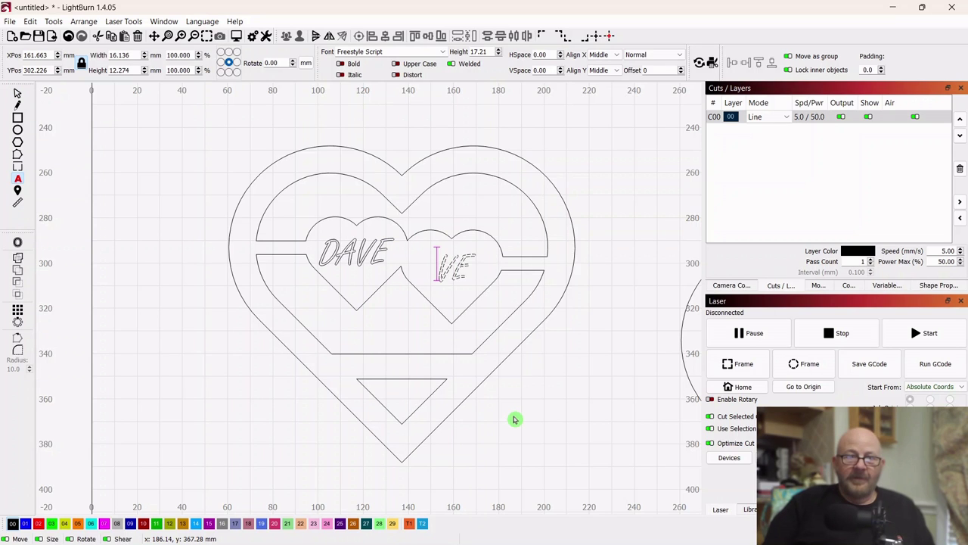
pyautogui.press('Delete')
pyautogui.press('Delete')
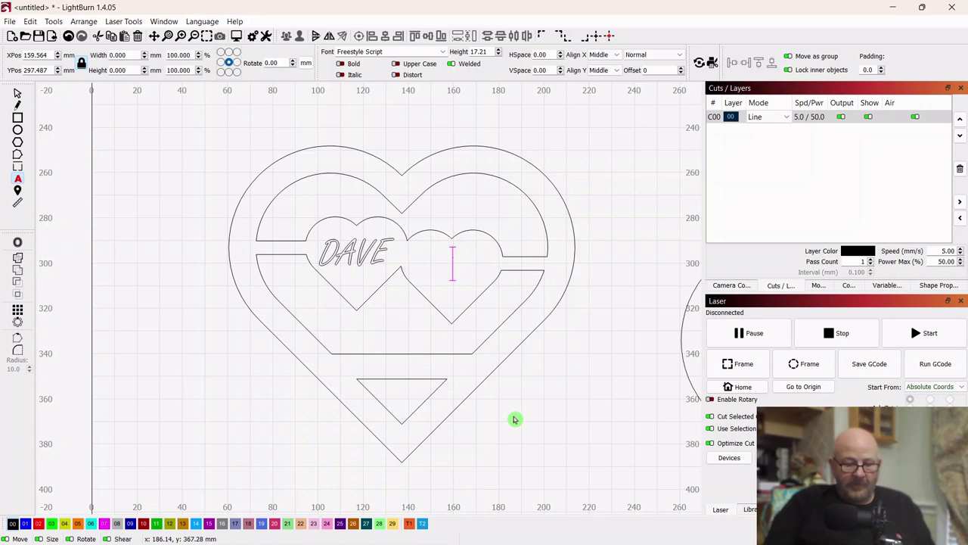
pyautogui.write('ROSE')
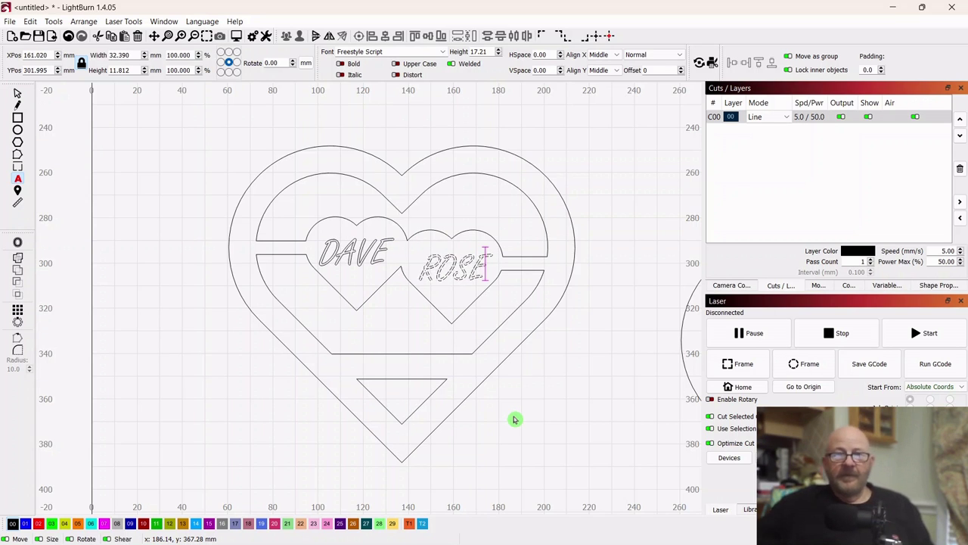
pyautogui.click(17, 94)
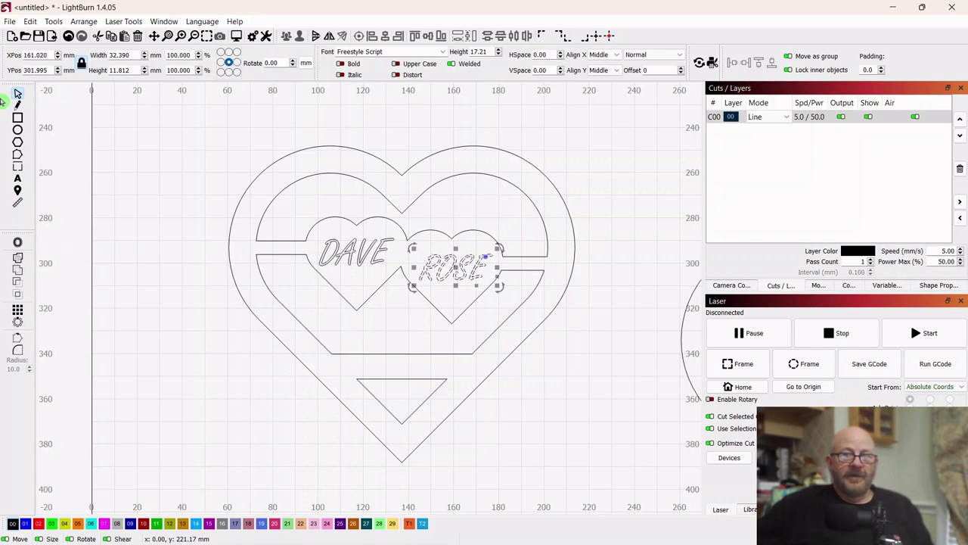
# Put both names on the green Score-Letter layer 03
pyautogui.click(52, 525)
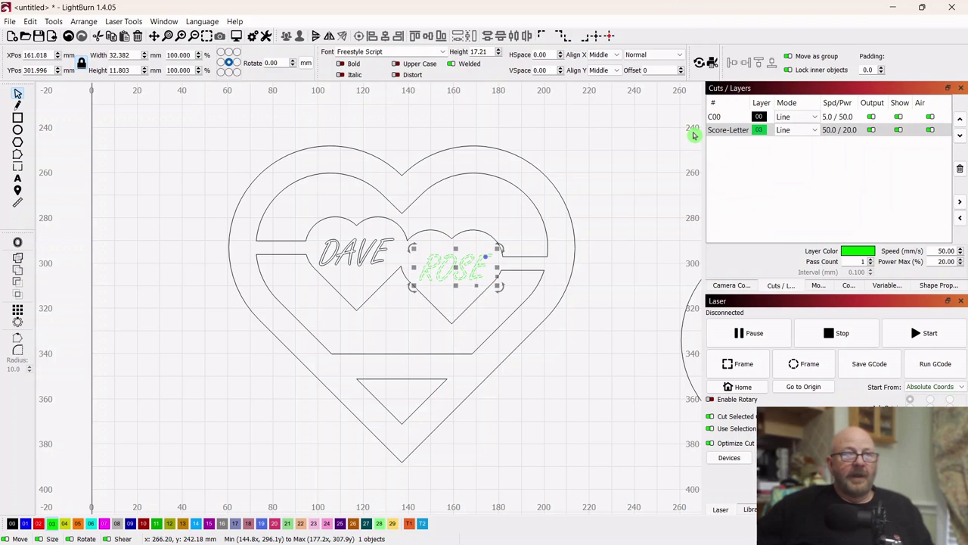
pyautogui.click(378, 246)
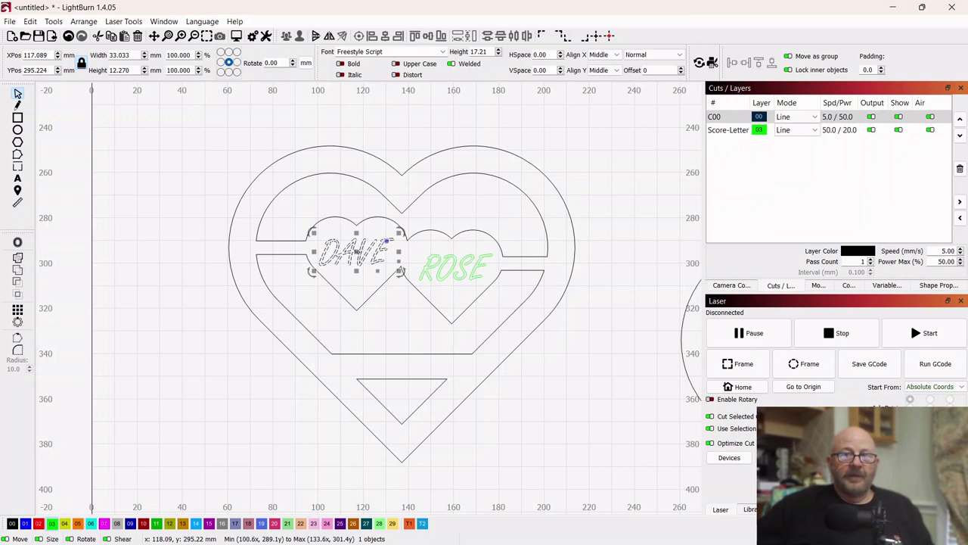
pyautogui.click(52, 526)
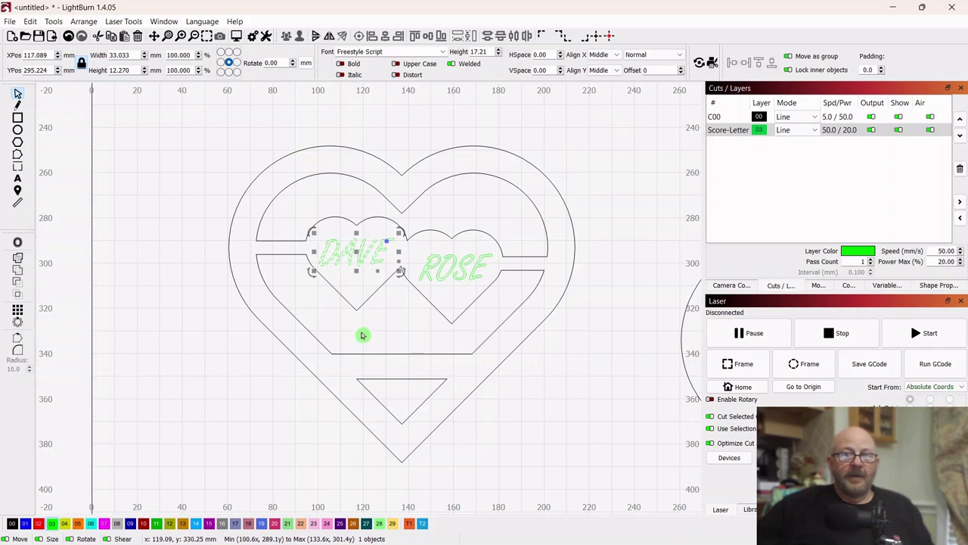
# Make a duplicate of the first name's text
pyautogui.click(378, 371)
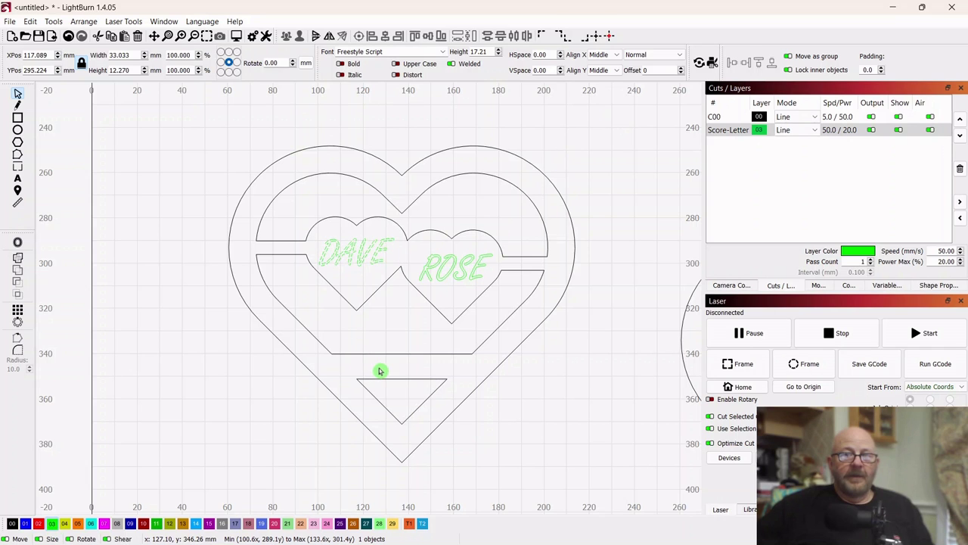
pyautogui.click(350, 248)
pyautogui.rightClick(362, 251)
pyautogui.click(389, 297)
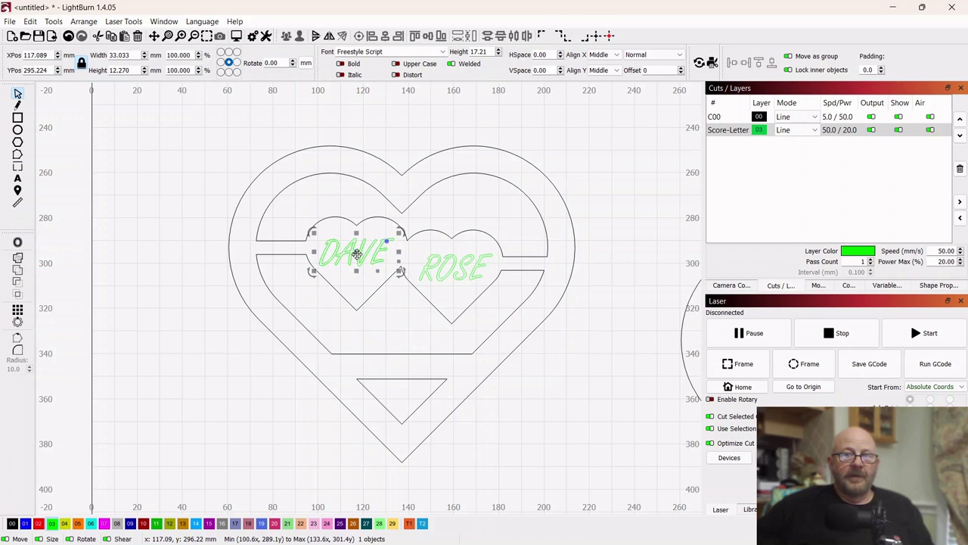
# Move the DAVE copy into the band above the triangle and shrink it slightly
pyautogui.moveTo(356, 255); pyautogui.dragTo(401, 357)
pyautogui.scroll(5, 401, 357)
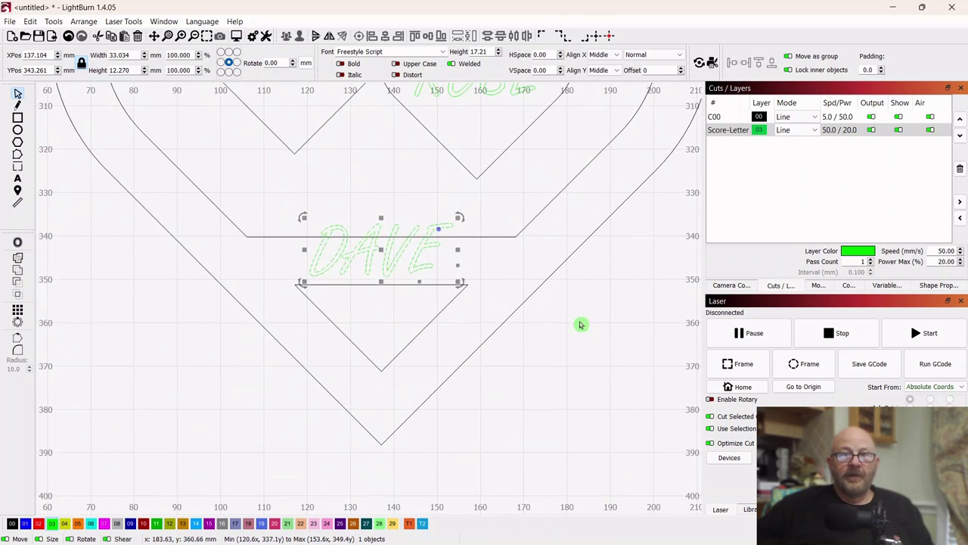
pyautogui.moveTo(458, 218); pyautogui.dragTo(446, 235)
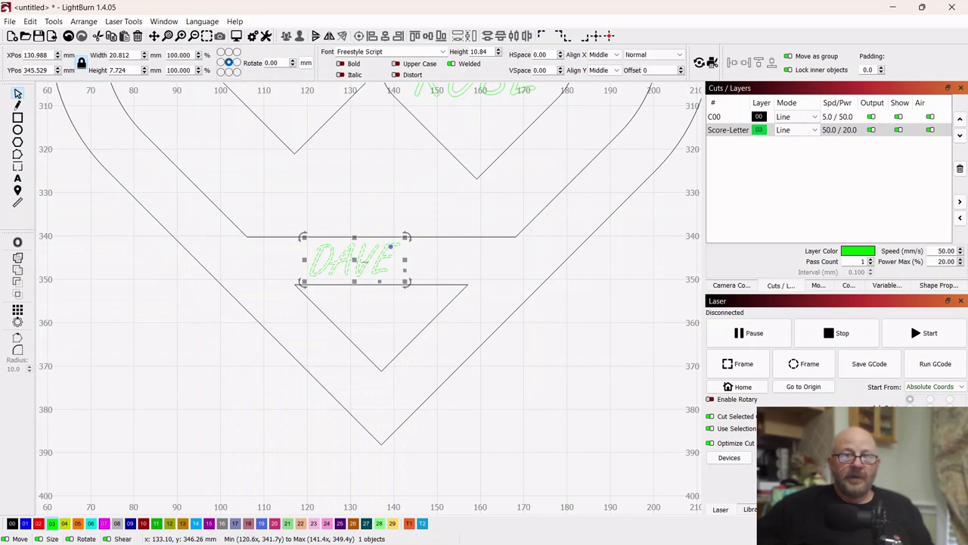
pyautogui.moveTo(357, 260); pyautogui.dragTo(383, 260)
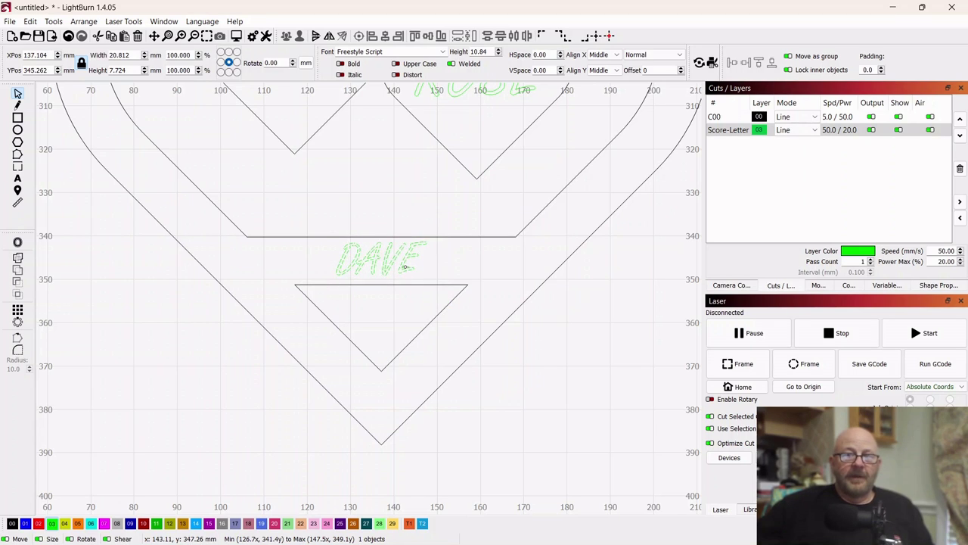
# Replace the copied text's letters so it reads ALWAYS, then clear the selection
pyautogui.press('t')
pyautogui.click(405, 266)
pyautogui.press('BackSpace')
pyautogui.press('Delete')
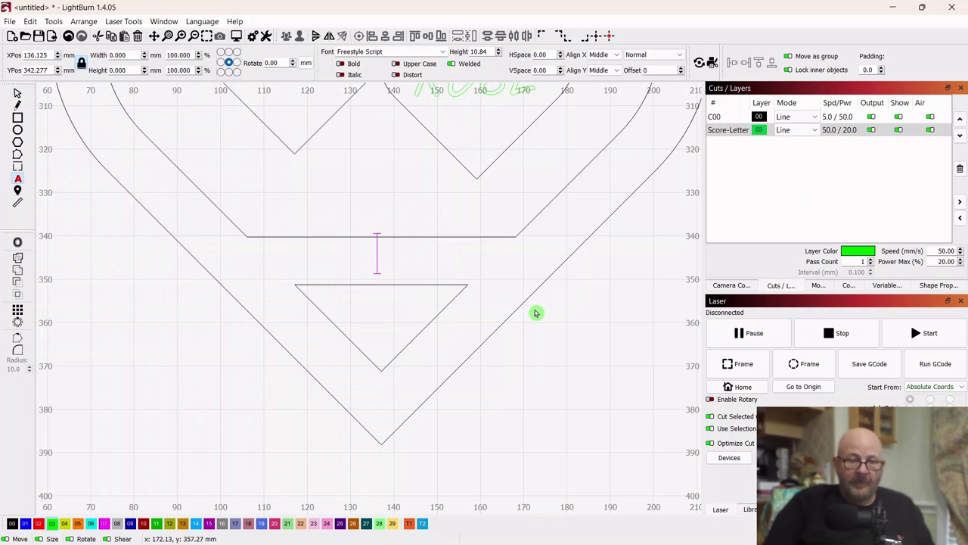
pyautogui.write('ALWAYS')
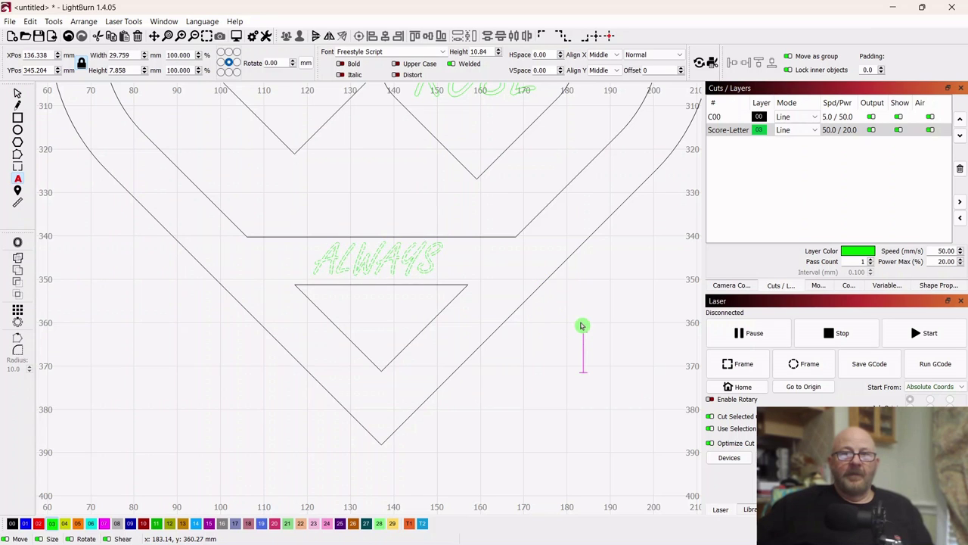
pyautogui.scroll(-2, 582, 325)
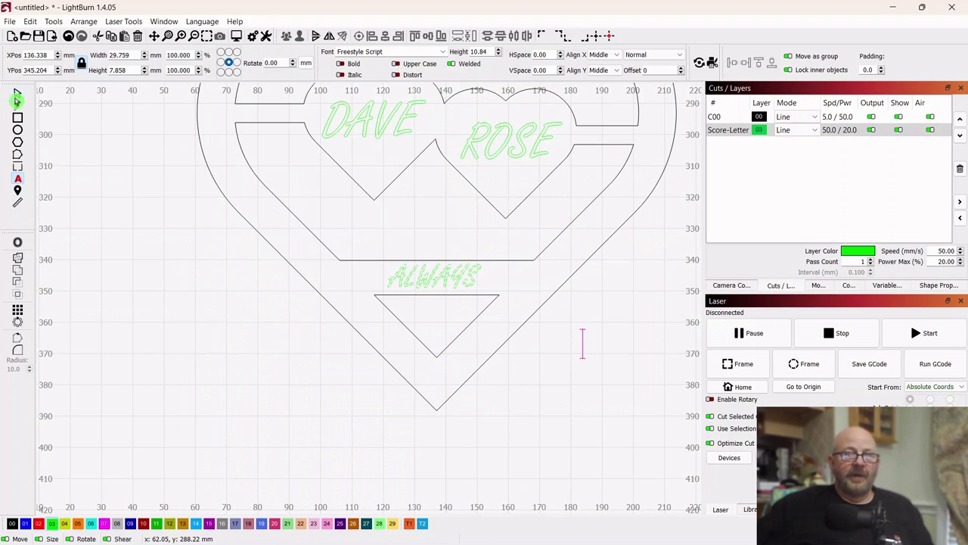
pyautogui.press('Escape')
pyautogui.scroll(-3, 527, 385)
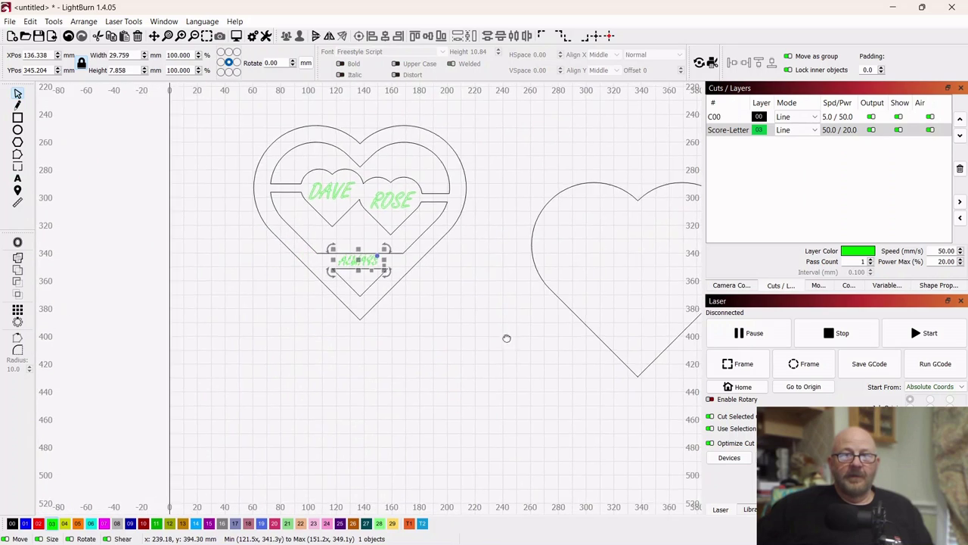
pyautogui.moveTo(526, 384); pyautogui.dragTo(470, 358)
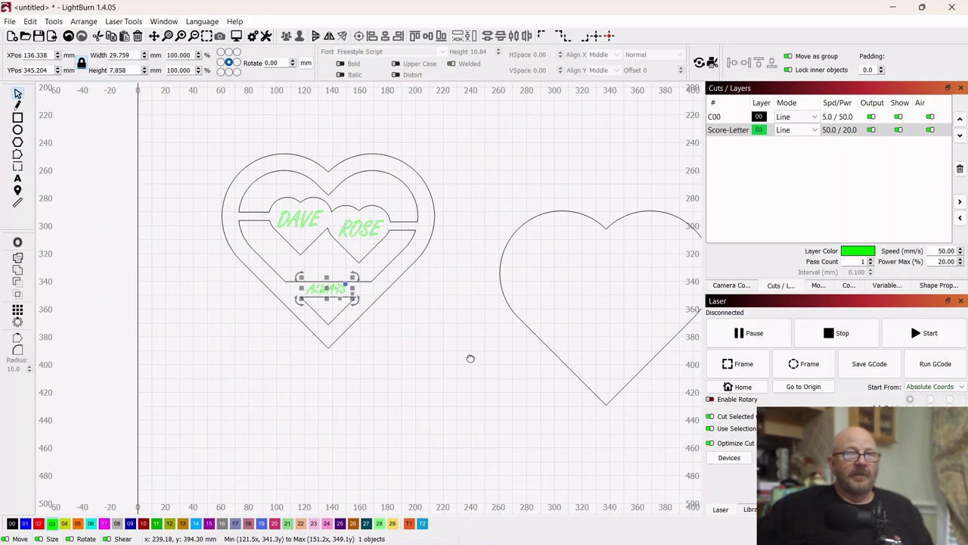
pyautogui.click(359, 355)
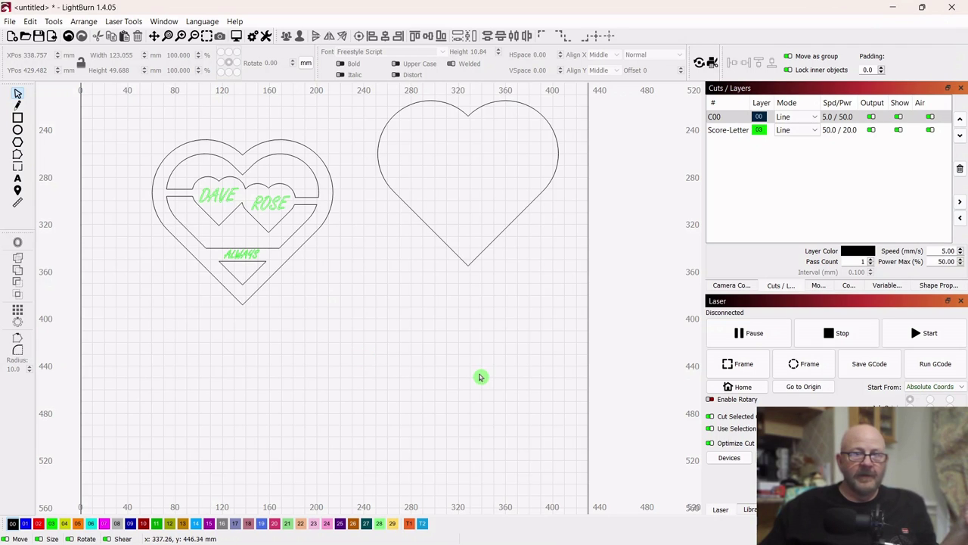
# Draw a rectangle below the plain heart and return to the Select tool
pyautogui.click(16, 118)
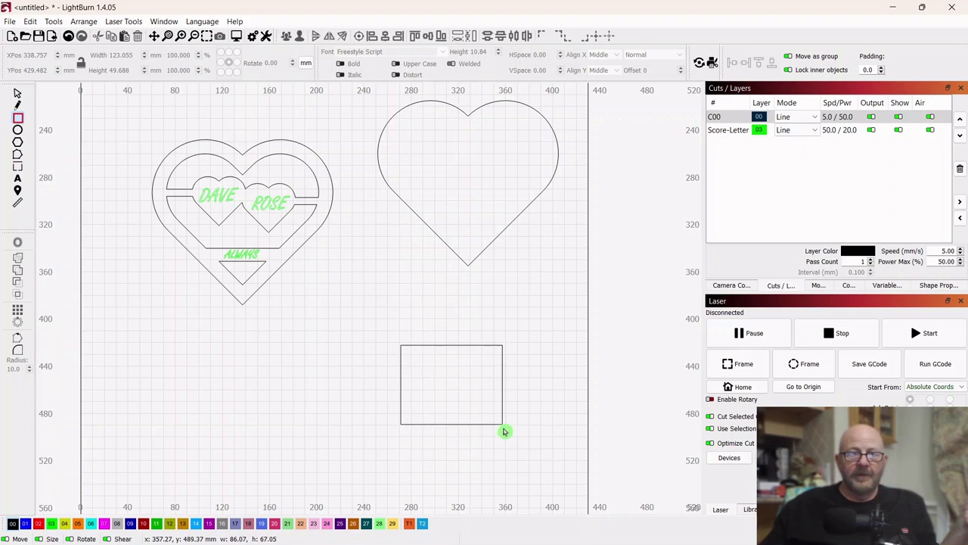
pyautogui.moveTo(519, 452); pyautogui.dragTo(519, 449)
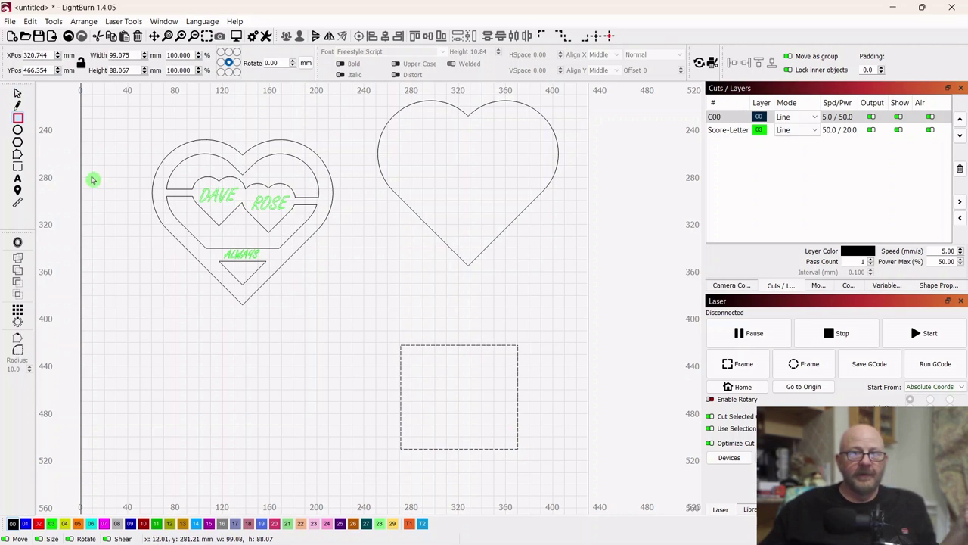
pyautogui.click(19, 93)
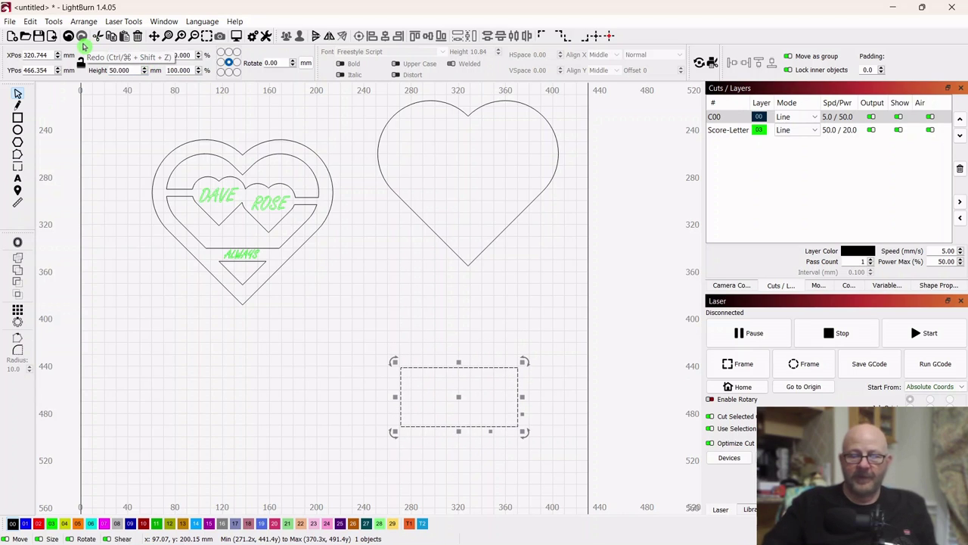
# Revert the shape to a 50 mm square and place a duplicate to its left
pyautogui.hotkey('ctrl', 'z')
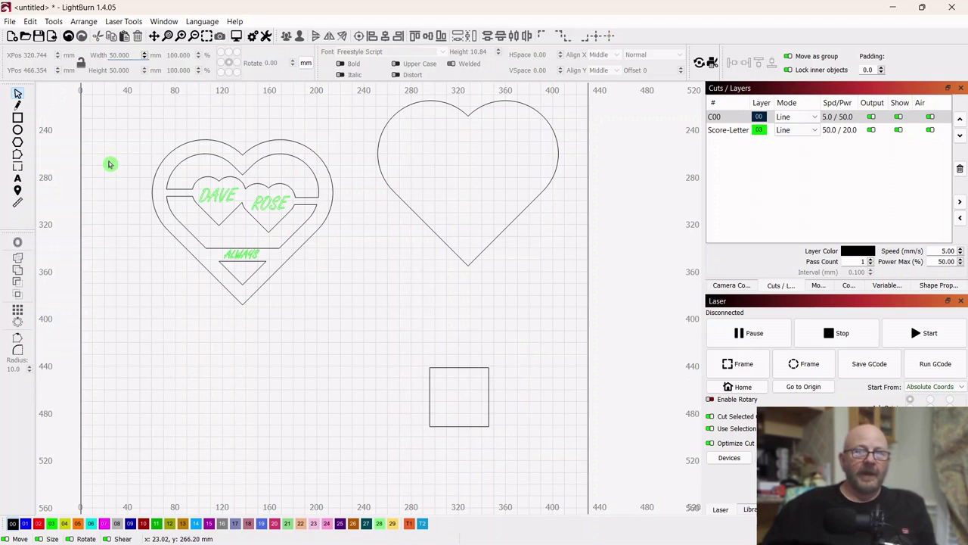
pyautogui.scroll(2, 516, 366)
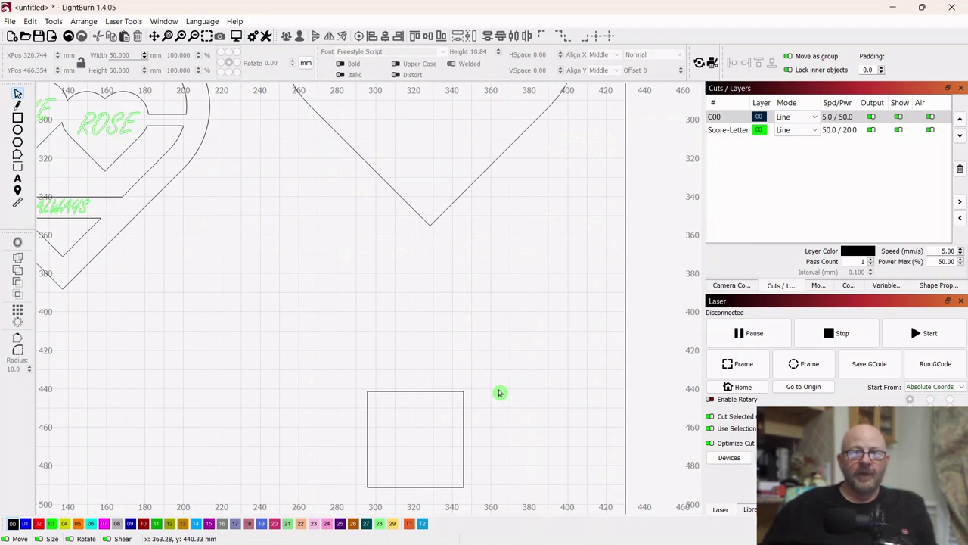
pyautogui.moveTo(500, 391); pyautogui.dragTo(429, 382)
pyautogui.click(555, 372)
pyautogui.scroll(2, 554, 368)
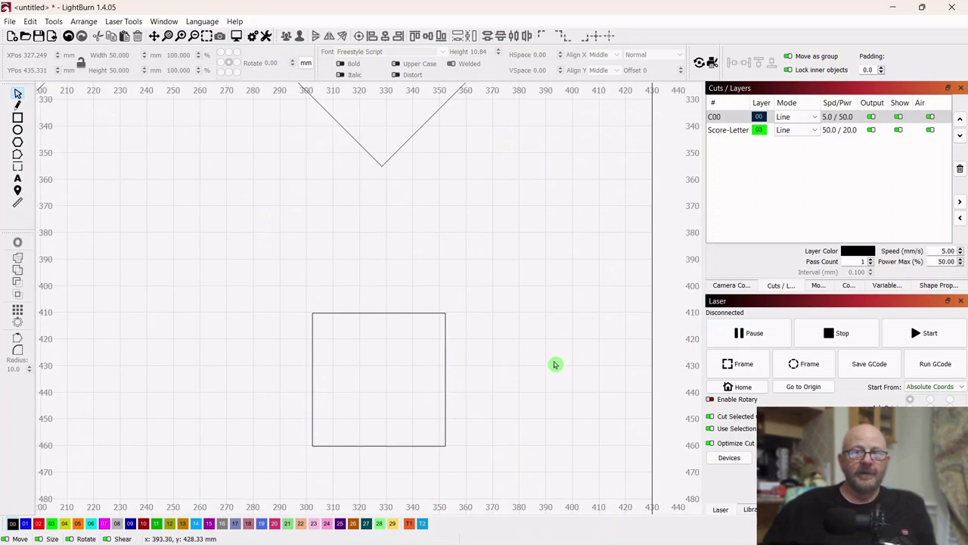
pyautogui.moveTo(553, 363); pyautogui.dragTo(610, 253)
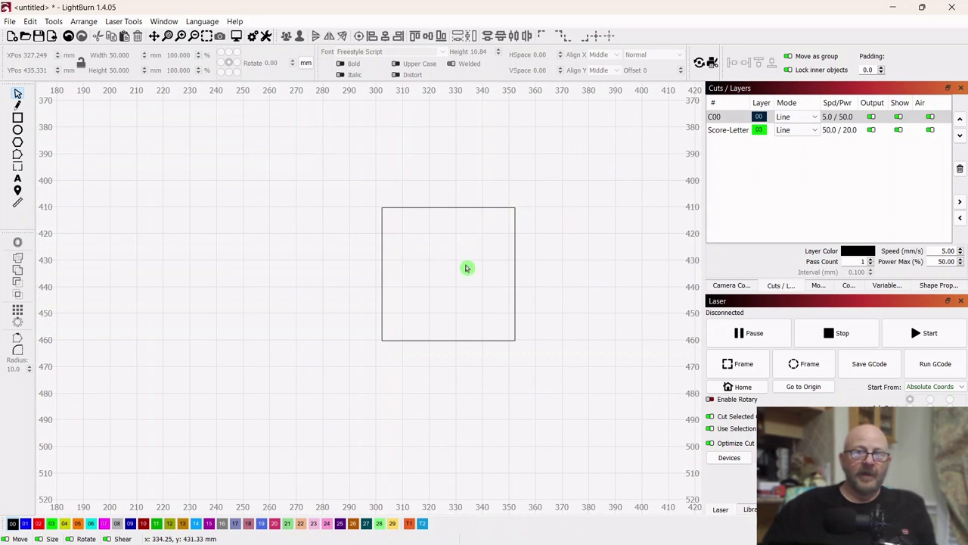
pyautogui.moveTo(587, 176); pyautogui.dragTo(352, 378)
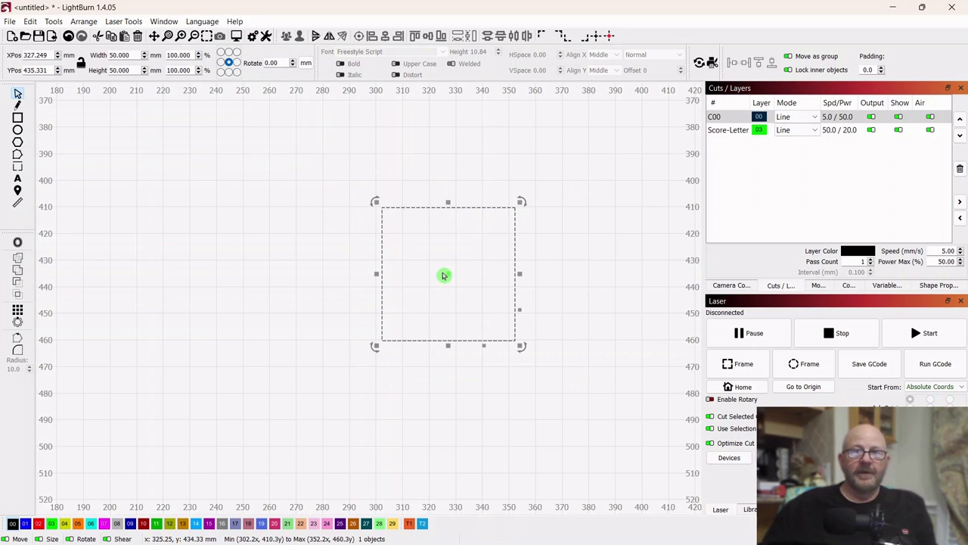
pyautogui.rightClick(448, 279)
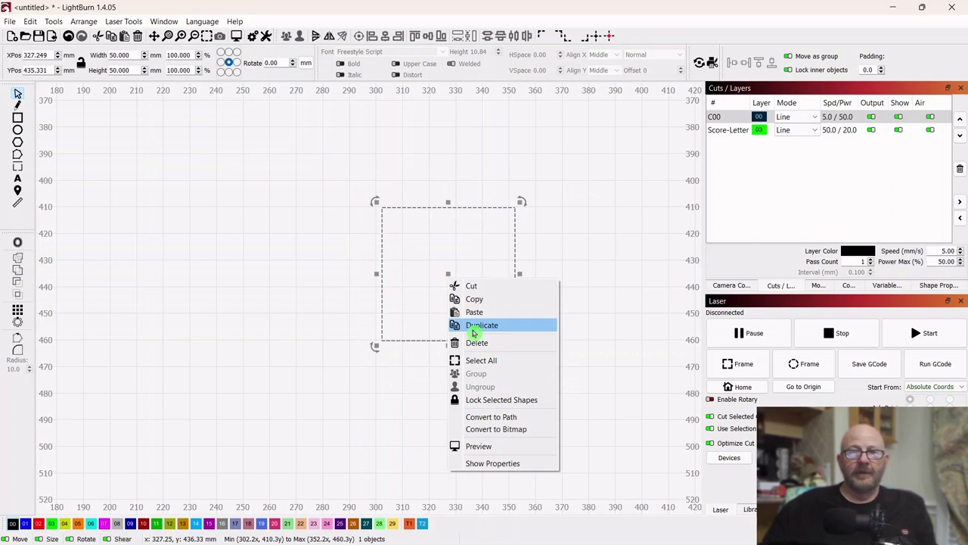
pyautogui.click(477, 324)
pyautogui.moveTo(449, 277); pyautogui.dragTo(224, 278)
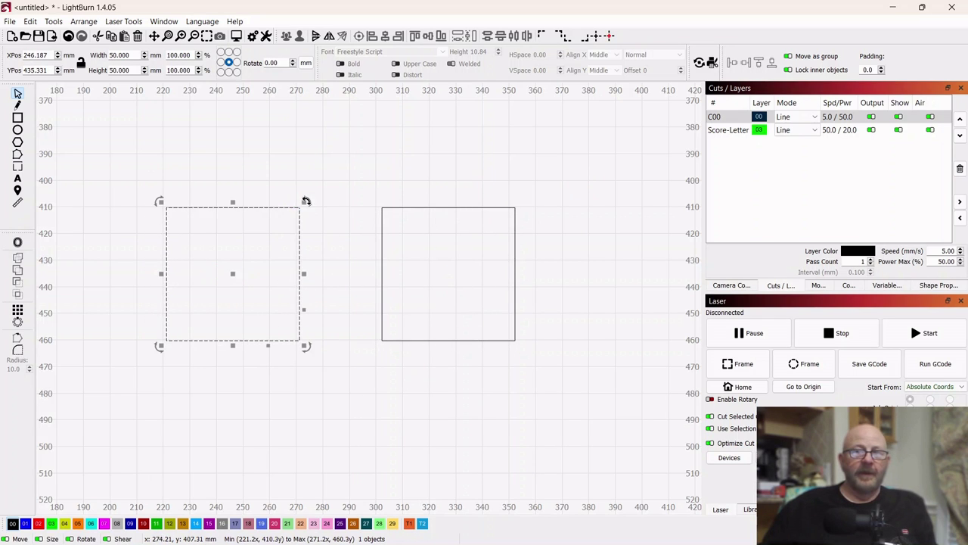
# Rotate the copy into a diamond, enlarge it to about 108.7 mm, and overlap the square
pyautogui.moveTo(305, 201); pyautogui.dragTo(354, 270)
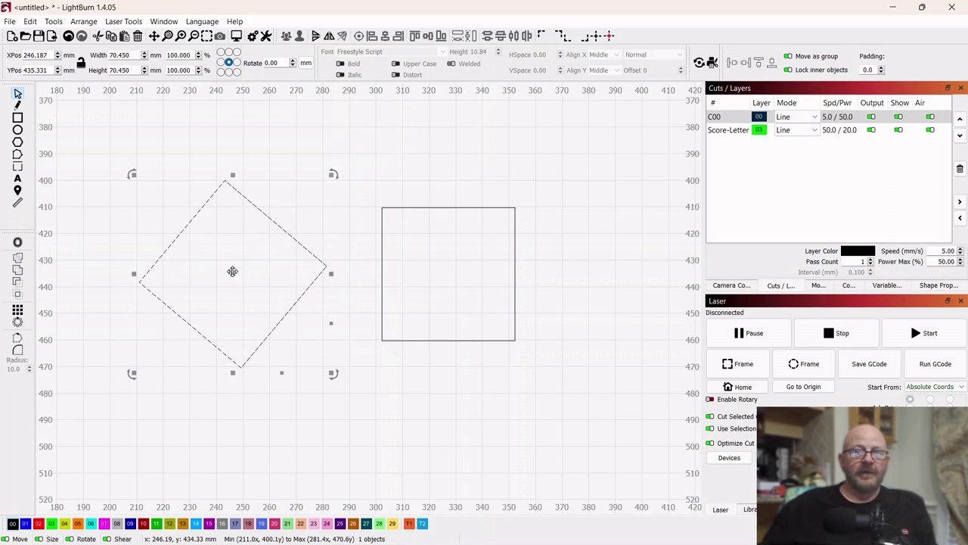
pyautogui.moveTo(233, 271); pyautogui.dragTo(379, 253)
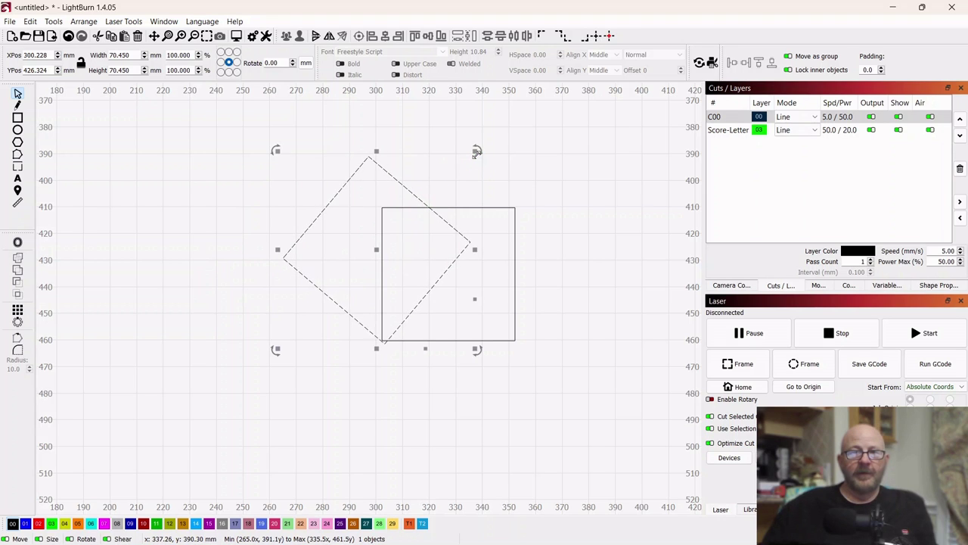
pyautogui.moveTo(475, 149); pyautogui.dragTo(537, 137)
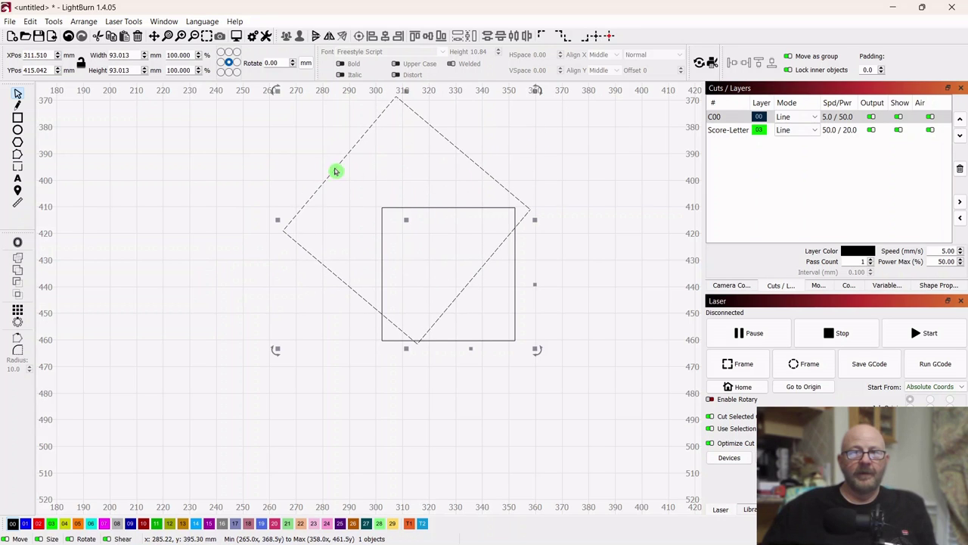
pyautogui.moveTo(408, 221); pyautogui.dragTo(366, 224)
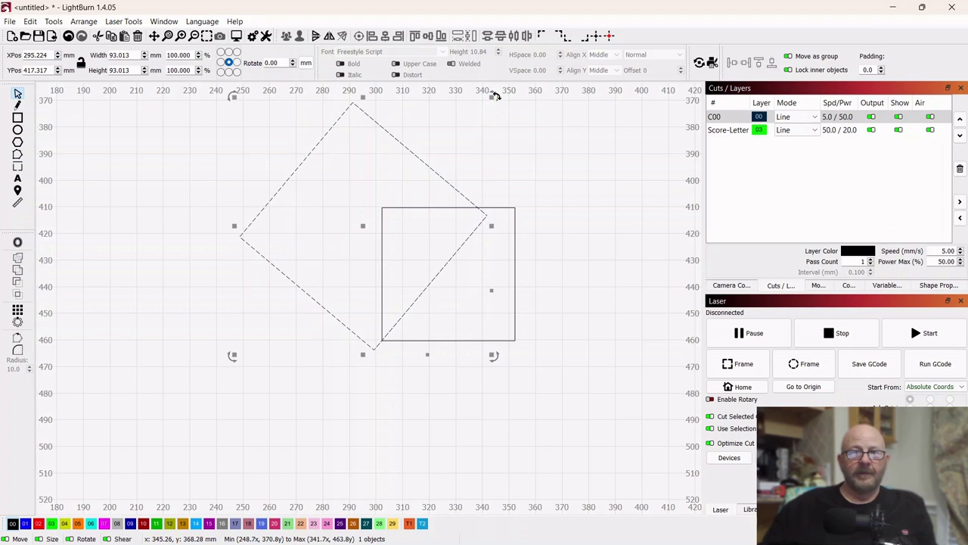
pyautogui.moveTo(496, 96); pyautogui.dragTo(512, 102)
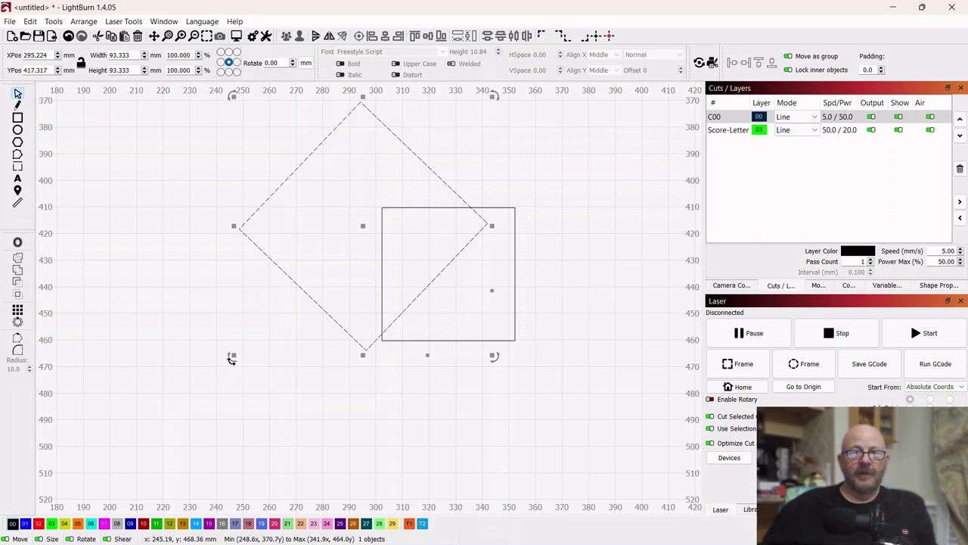
pyautogui.moveTo(234, 355); pyautogui.dragTo(164, 395)
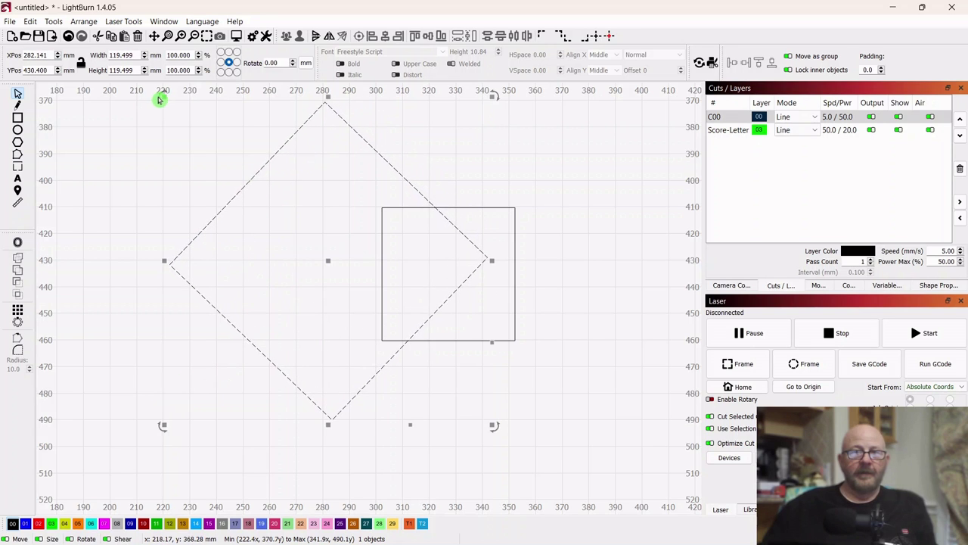
pyautogui.moveTo(163, 95); pyautogui.dragTo(371, 227)
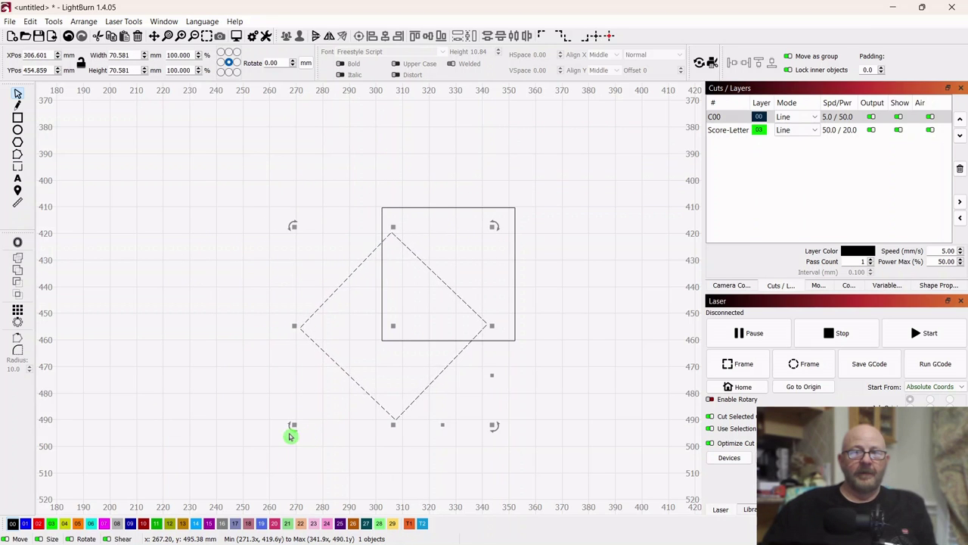
pyautogui.moveTo(296, 426); pyautogui.dragTo(198, 451)
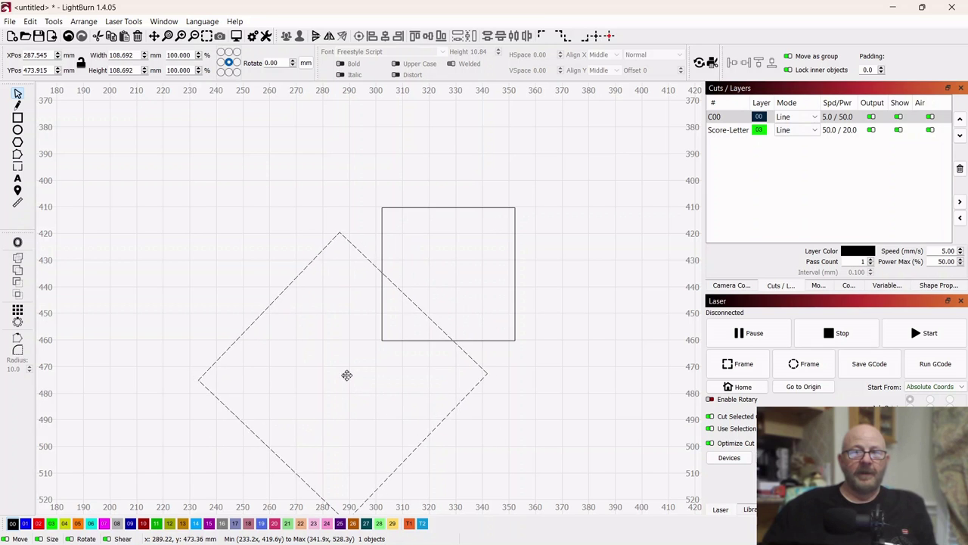
pyautogui.moveTo(347, 374); pyautogui.dragTo(371, 208)
# Select the square and diamond and apply Subtract to leave a right triangle
pyautogui.click(602, 283)
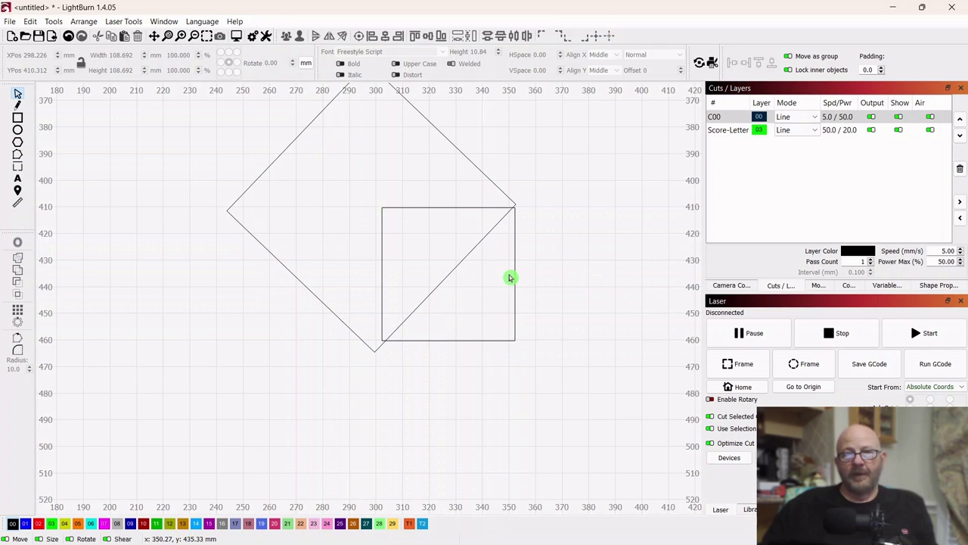
pyautogui.moveTo(552, 267); pyautogui.dragTo(506, 300)
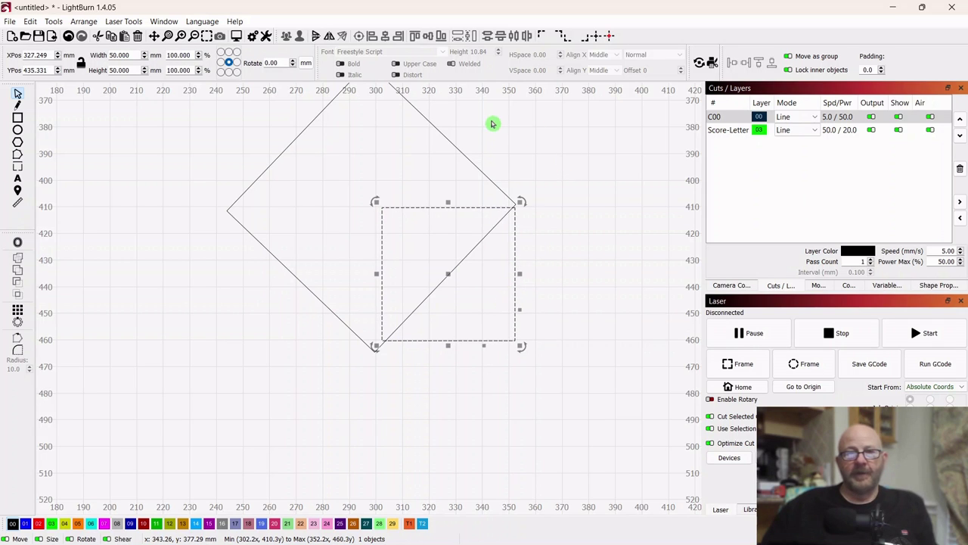
pyautogui.moveTo(473, 118); pyautogui.dragTo(390, 161)
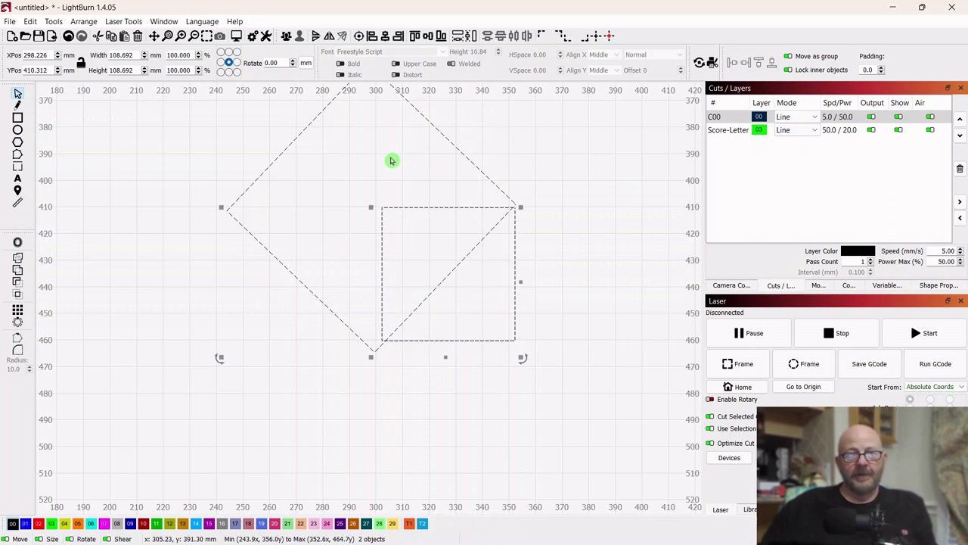
pyautogui.click(19, 284)
# Move the new triangle below the heart designs
pyautogui.click(278, 360)
pyautogui.scroll(-5, 280, 356)
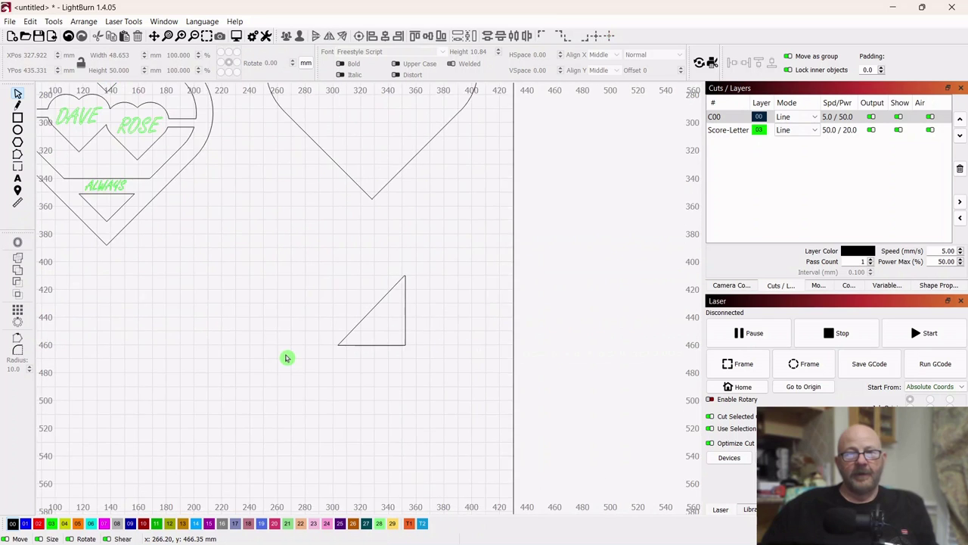
pyautogui.moveTo(413, 255); pyautogui.dragTo(364, 357)
pyautogui.moveTo(360, 314); pyautogui.dragTo(257, 274)
pyautogui.click(338, 292)
pyautogui.scroll(2, 367, 283)
pyautogui.moveTo(368, 283); pyautogui.dragTo(477, 318)
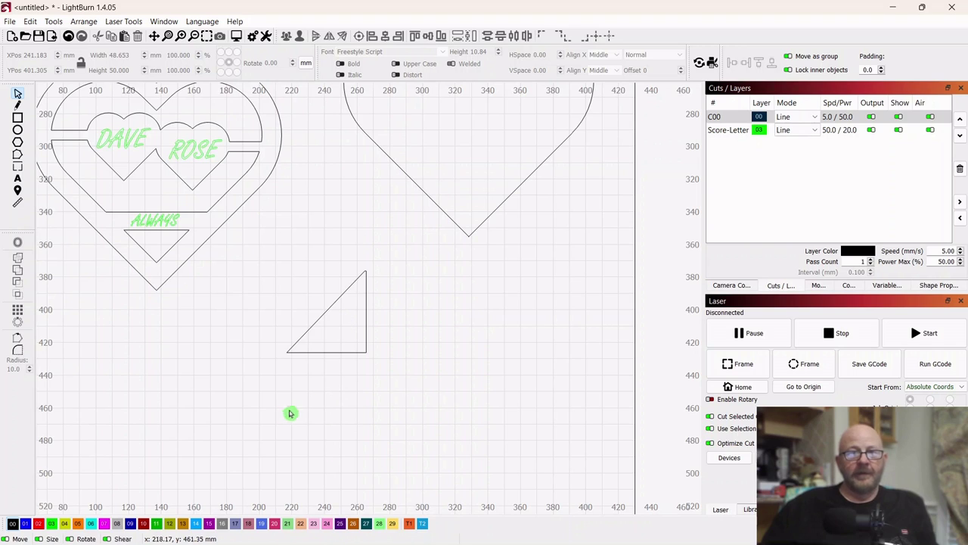
# Draw a rectangle right of the triangle and size it to 50 × 25 mm
pyautogui.click(17, 118)
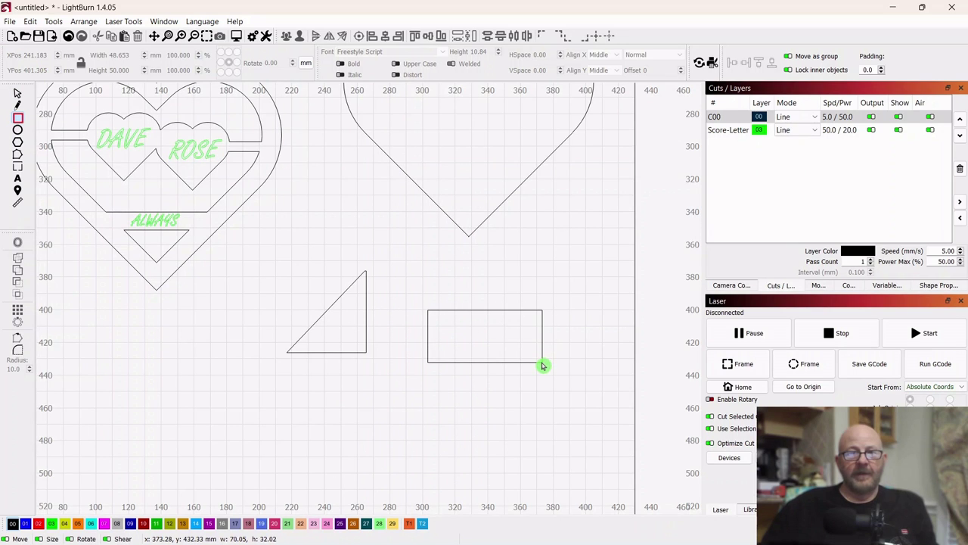
pyautogui.moveTo(542, 365); pyautogui.dragTo(542, 364)
pyautogui.click(18, 94)
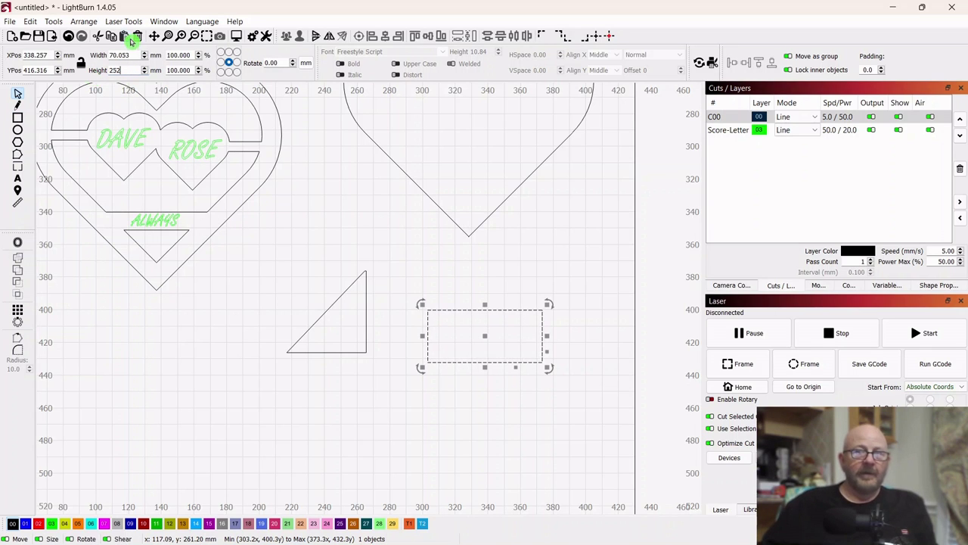
pyautogui.press('BackSpace')
pyautogui.press('BackSpace')
pyautogui.press('BackSpace')
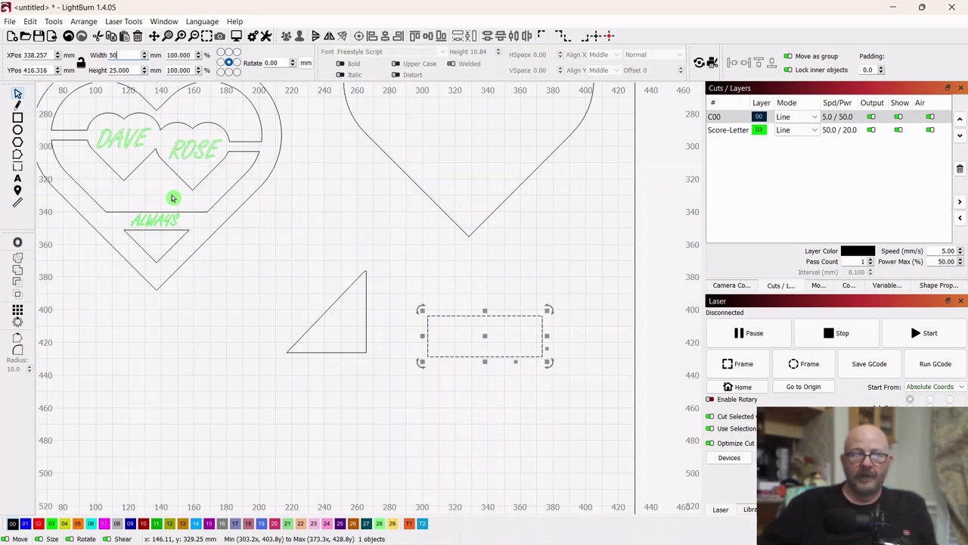
pyautogui.click(268, 223)
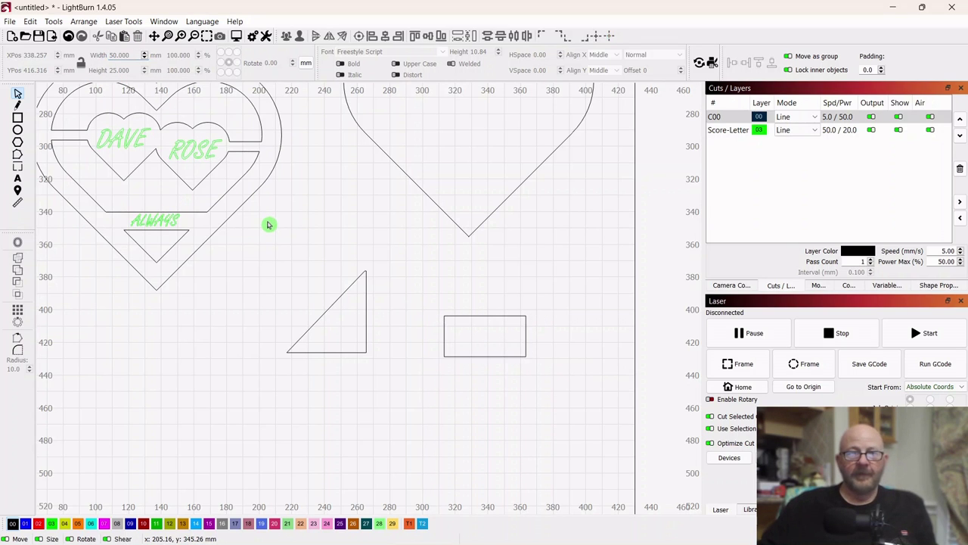
# Shift the 50 × 25 mm rectangle left into place below the plain heart
pyautogui.moveTo(525, 292); pyautogui.dragTo(466, 318)
pyautogui.scroll(1, 369, 191)
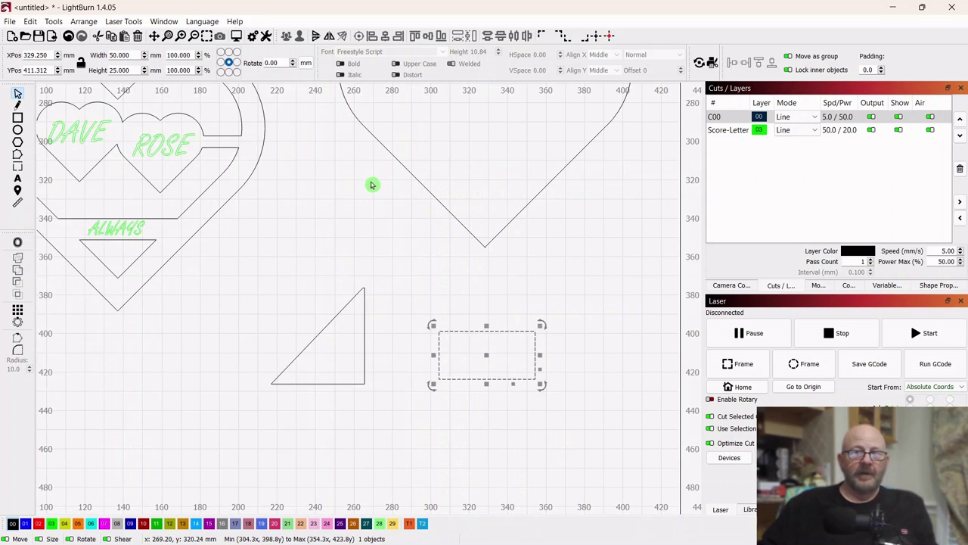
pyautogui.moveTo(369, 191); pyautogui.dragTo(318, 260)
pyautogui.click(290, 296)
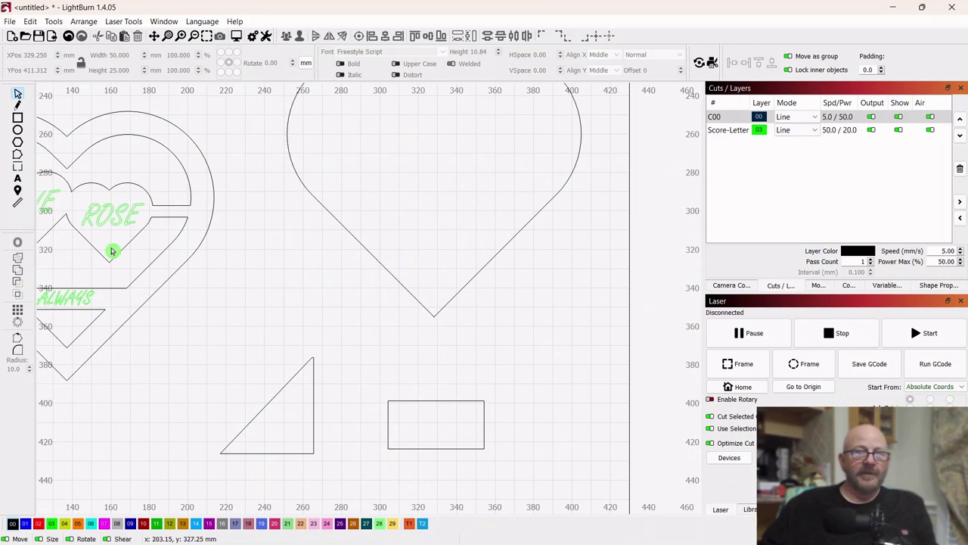
pyautogui.click(19, 118)
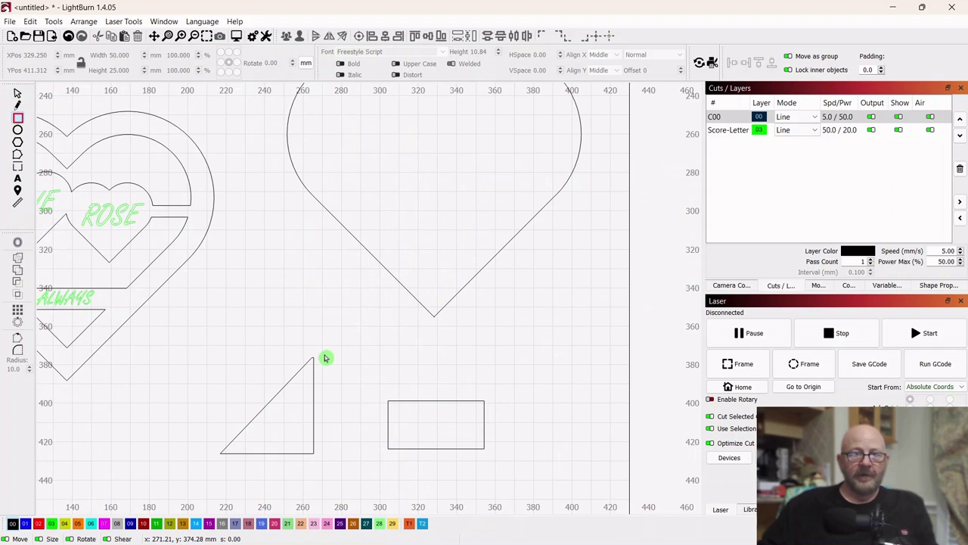
# Draw a tall thin bar beside the triangle
pyautogui.moveTo(326, 354); pyautogui.dragTo(334, 457)
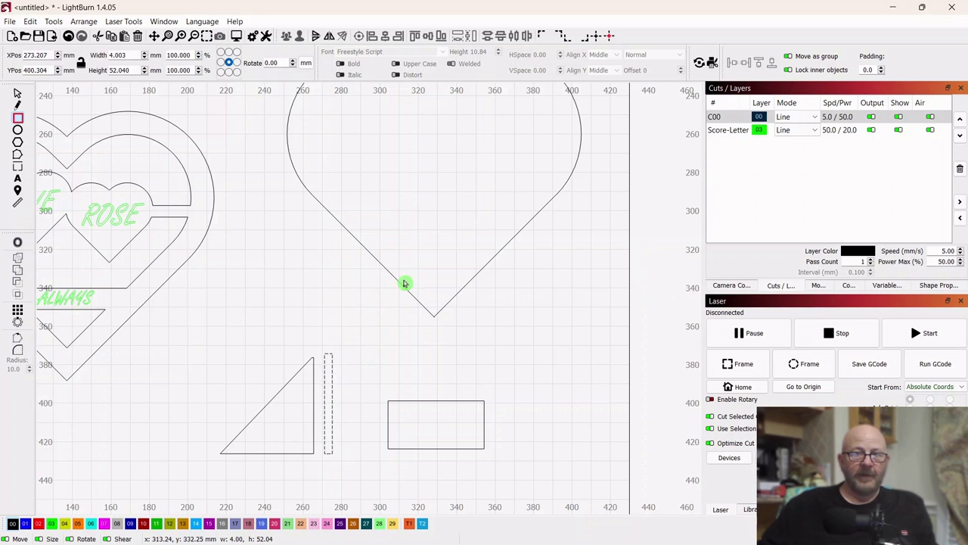
pyautogui.click(17, 94)
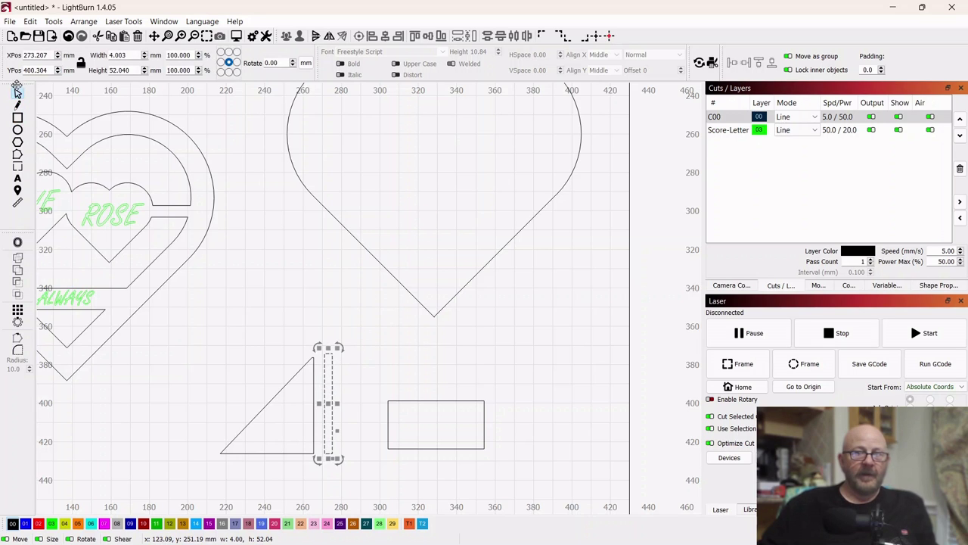
pyautogui.click(326, 404)
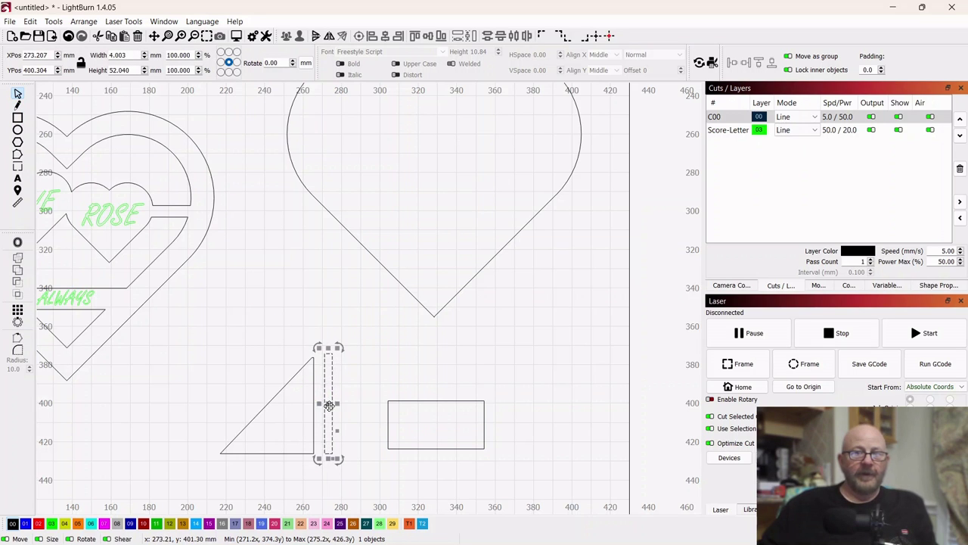
pyautogui.moveTo(329, 406); pyautogui.dragTo(336, 371)
pyautogui.moveTo(349, 338); pyautogui.dragTo(342, 339)
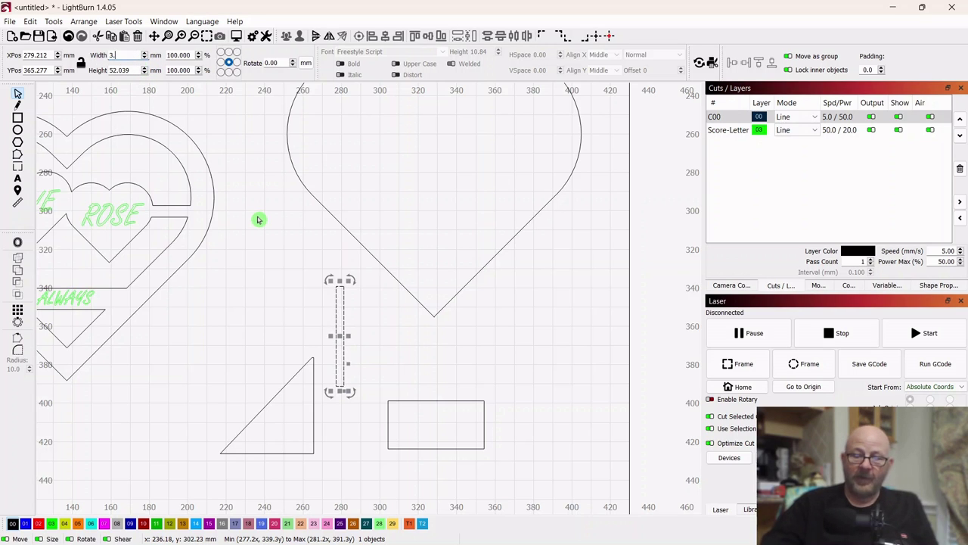
# Set the bar's width to 3.1 mm and move it into the heart's bottom point
pyautogui.write('1')
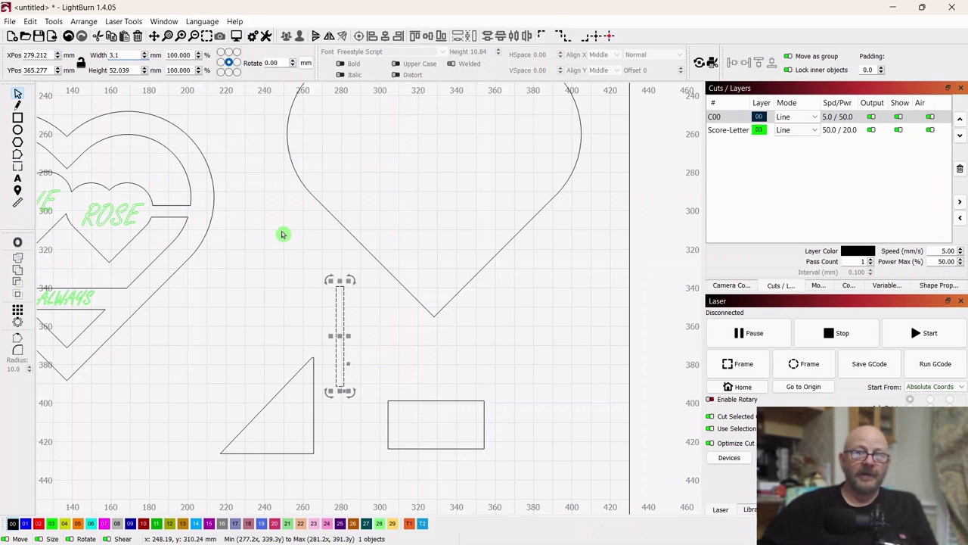
pyautogui.click(281, 235)
pyautogui.moveTo(367, 281); pyautogui.dragTo(328, 369)
pyautogui.moveTo(333, 336); pyautogui.dragTo(320, 407)
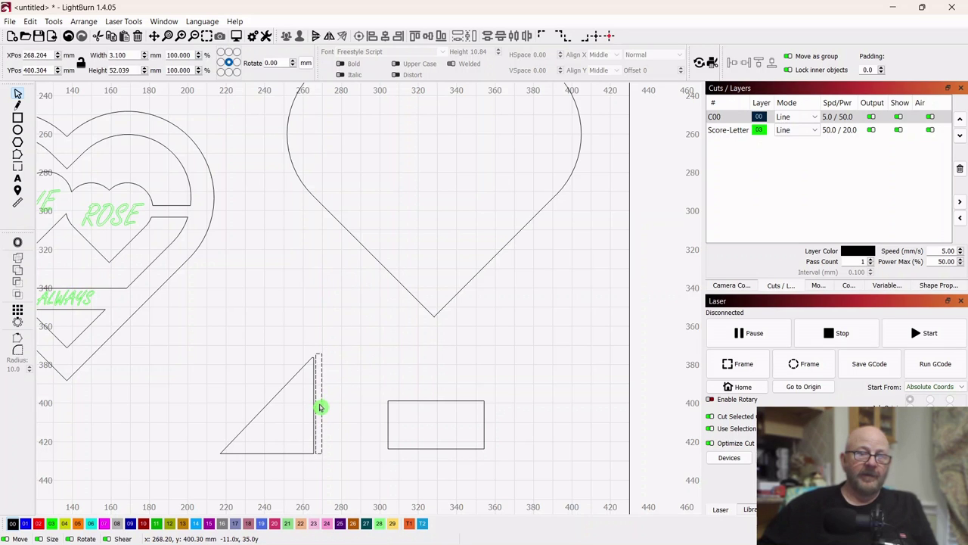
pyautogui.moveTo(320, 407); pyautogui.dragTo(436, 271)
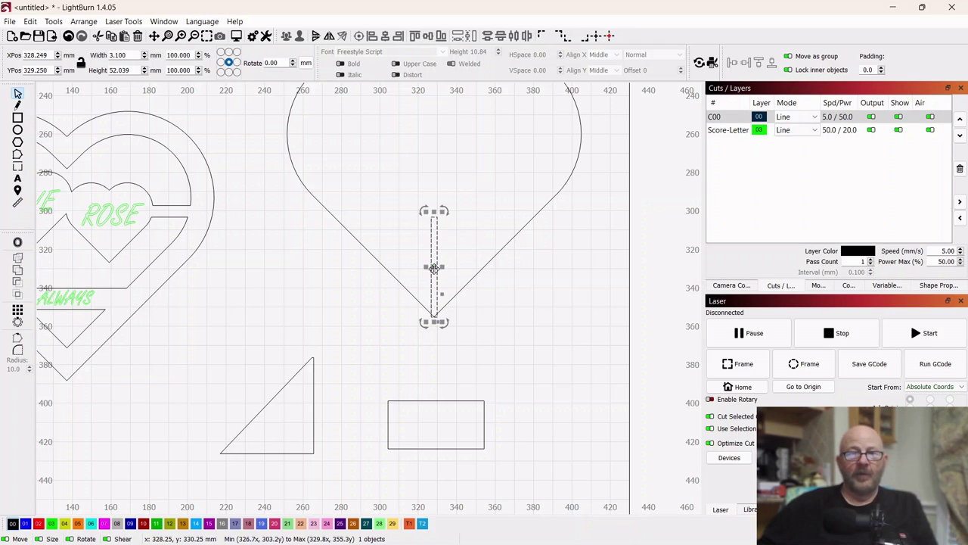
pyautogui.click(535, 333)
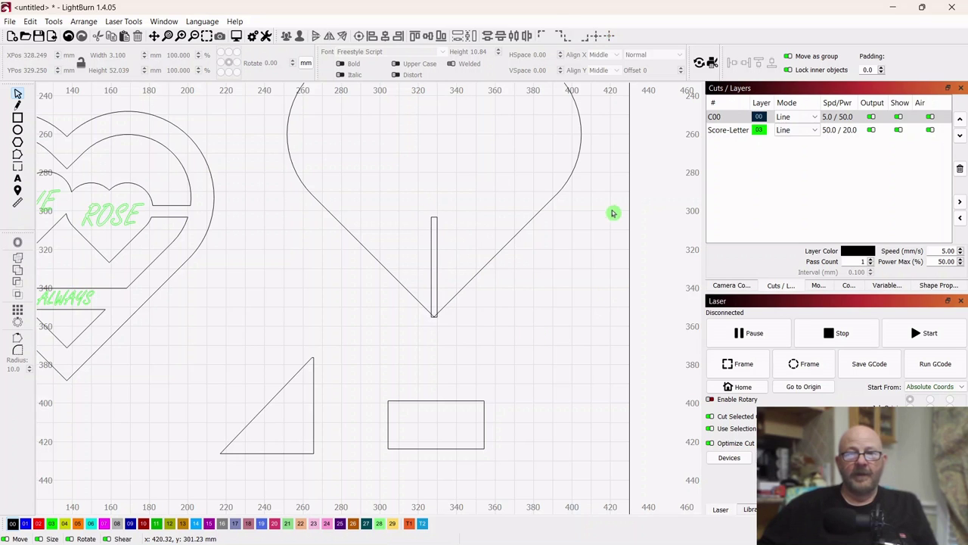
# Subtract the thin bar from the large heart, cutting a slot up from its tip
pyautogui.moveTo(606, 122); pyautogui.dragTo(519, 150)
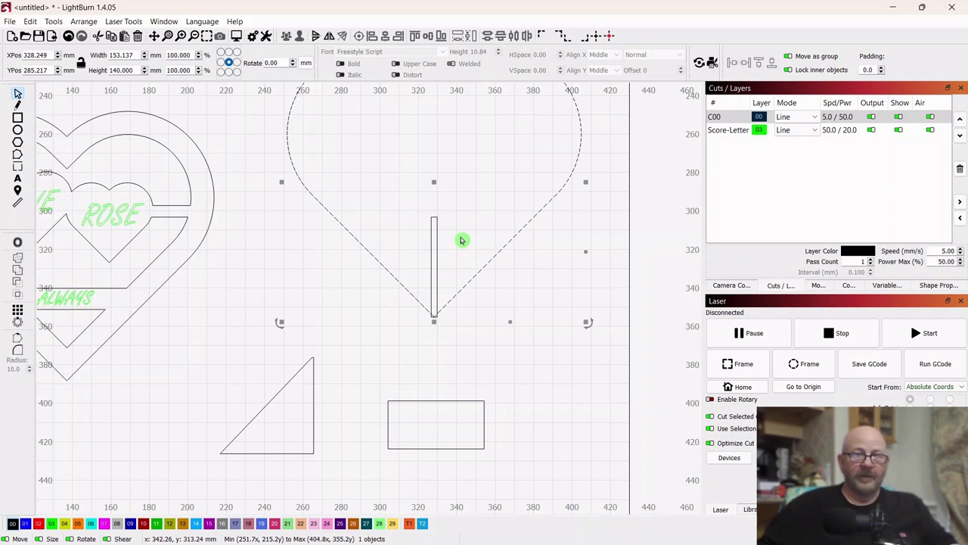
pyautogui.keyDown('shift'); pyautogui.click(435, 236); pyautogui.keyUp('shift')
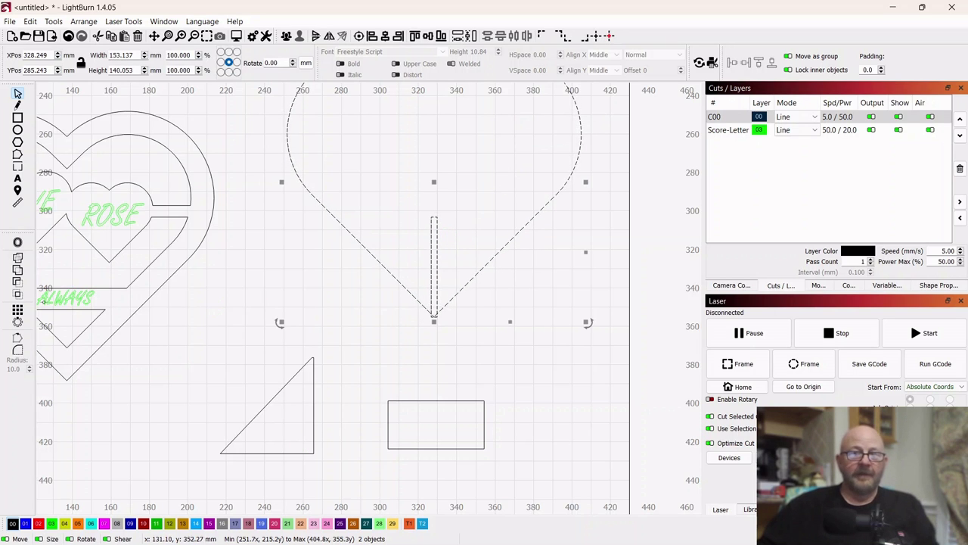
pyautogui.click(25, 292)
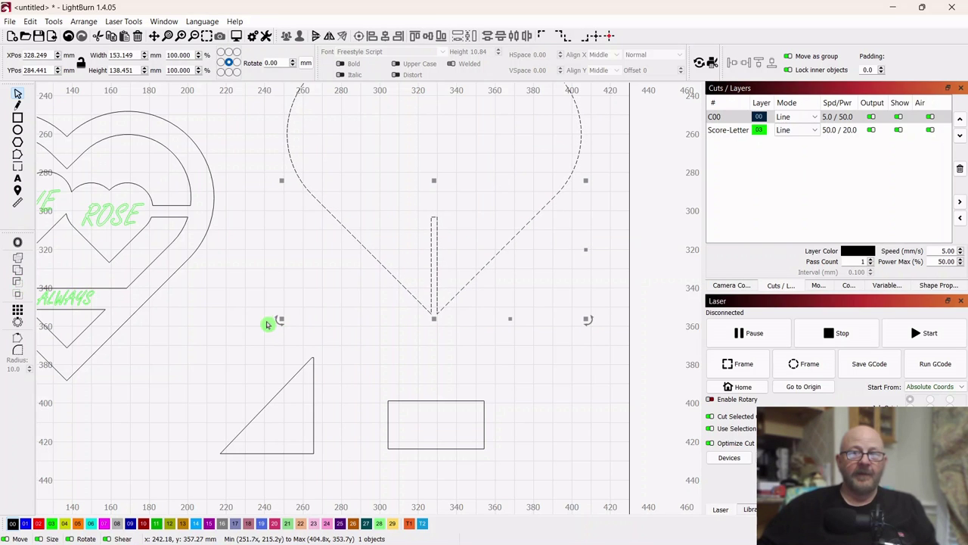
pyautogui.click(196, 321)
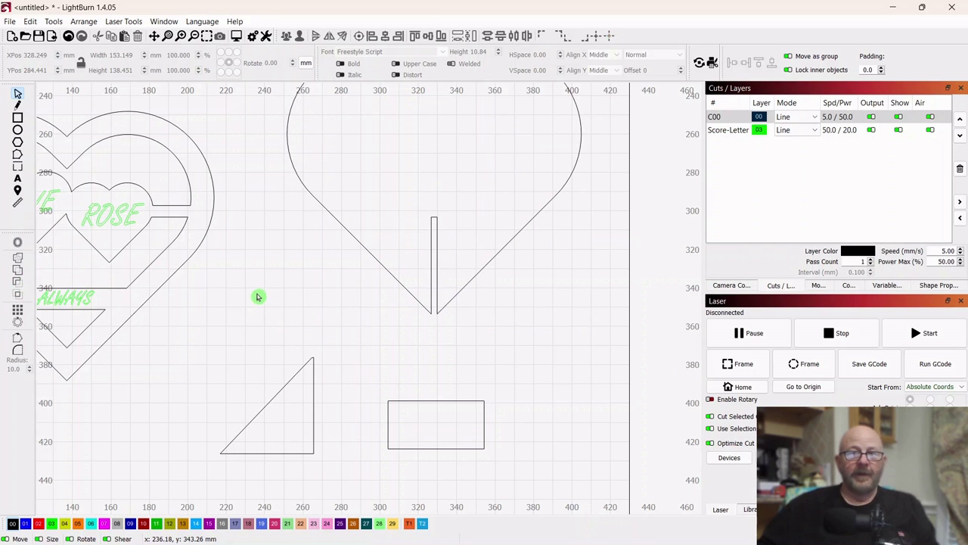
# Draw a flat 25 × 3.1 mm rectangle and place it above the 50 × 25 mm rectangle
pyautogui.click(17, 119)
pyautogui.moveTo(284, 319); pyautogui.dragTo(333, 333)
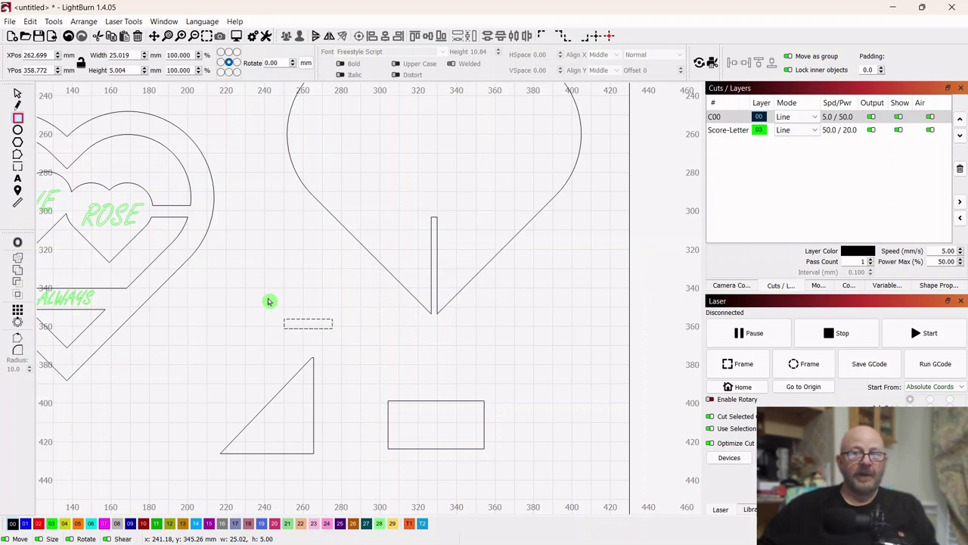
pyautogui.click(17, 94)
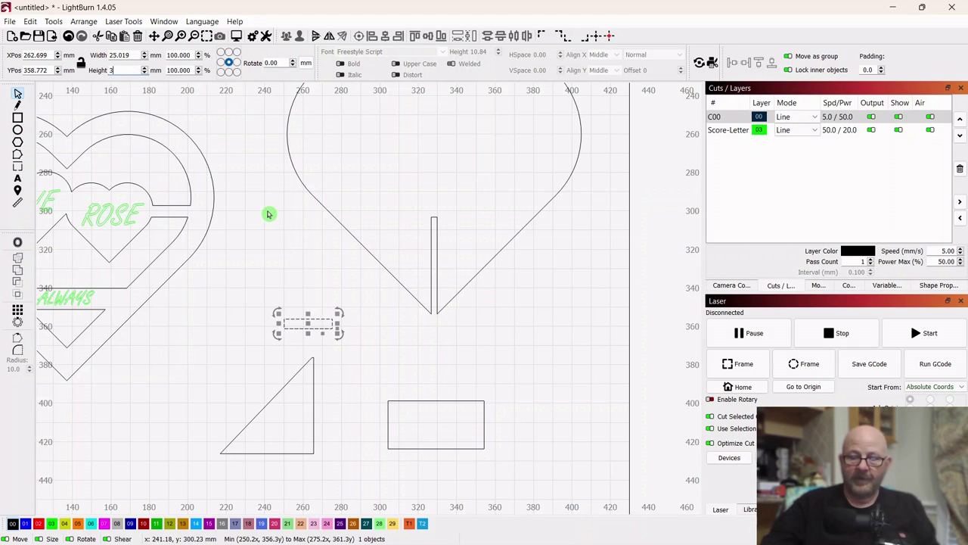
pyautogui.write('1')
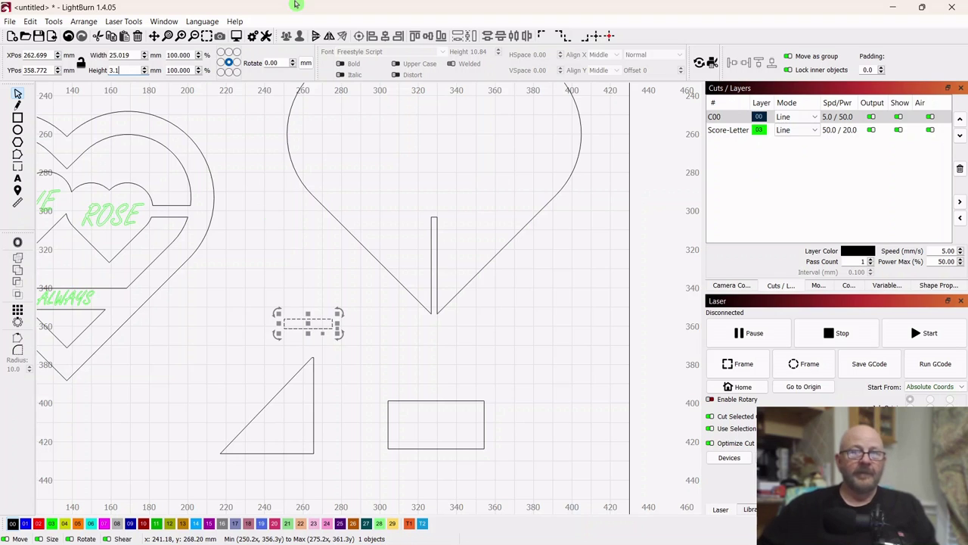
pyautogui.click(249, 244)
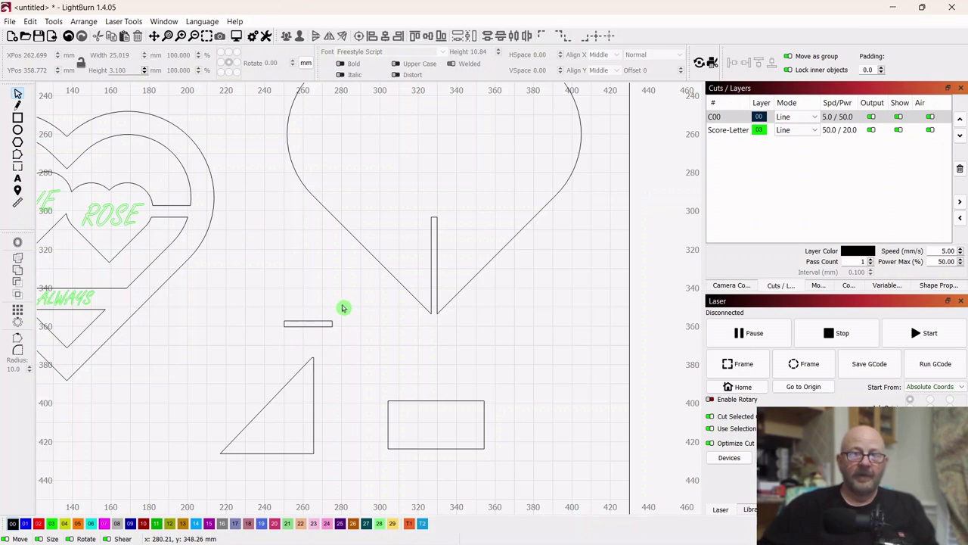
pyautogui.moveTo(341, 300); pyautogui.dragTo(319, 331)
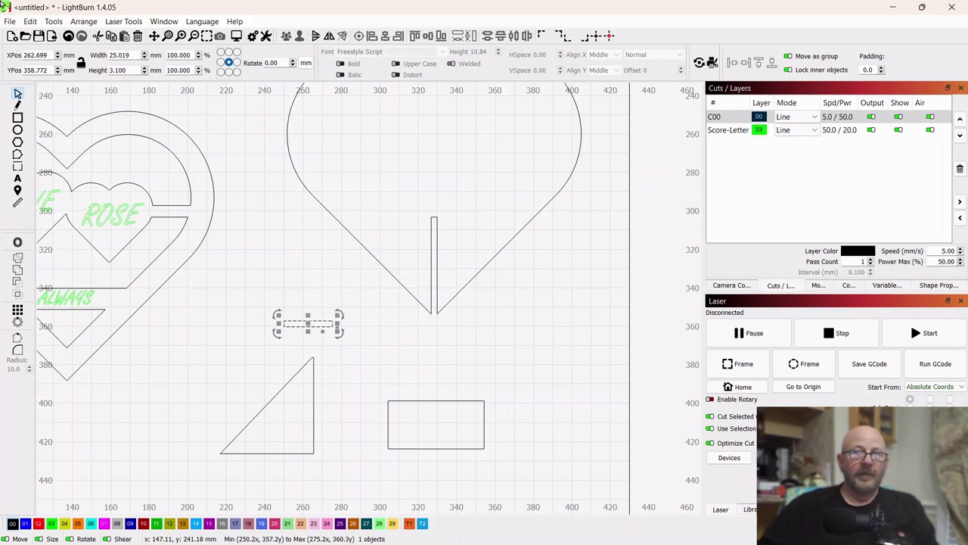
pyautogui.moveTo(307, 321); pyautogui.dragTo(454, 365)
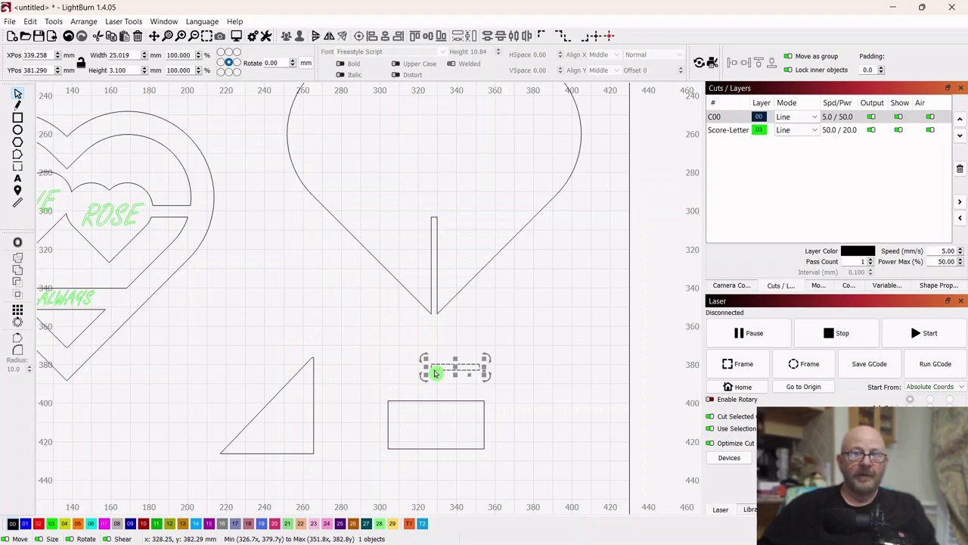
pyautogui.click(281, 440)
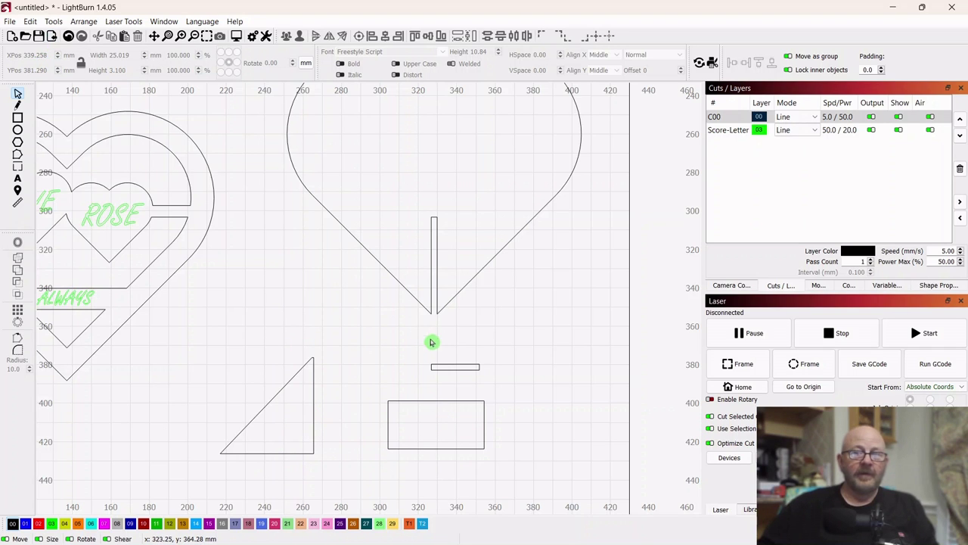
pyautogui.moveTo(489, 346); pyautogui.dragTo(432, 389)
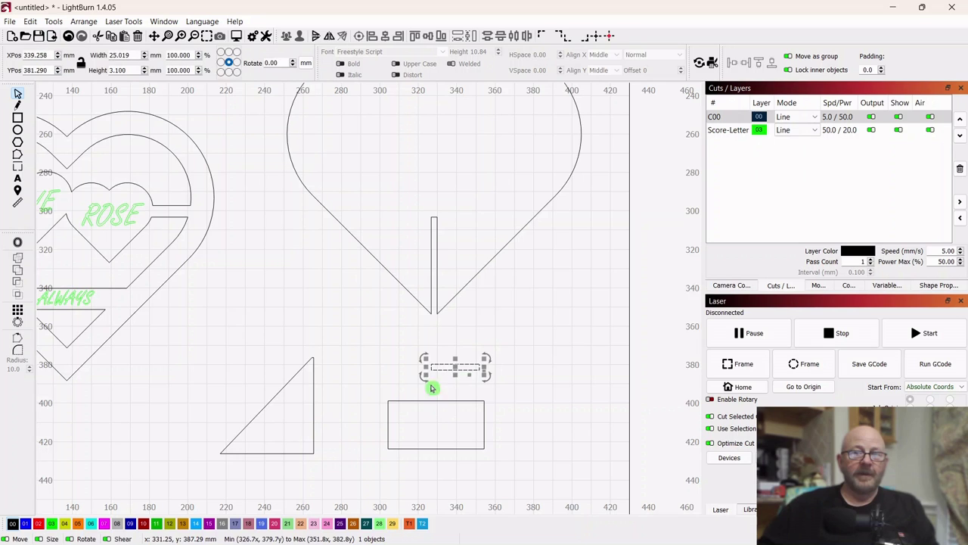
# Rotate the slot 90° clockwise, move it into the rectangle, and shorten it to about 12.9 mm
pyautogui.click(85, 22)
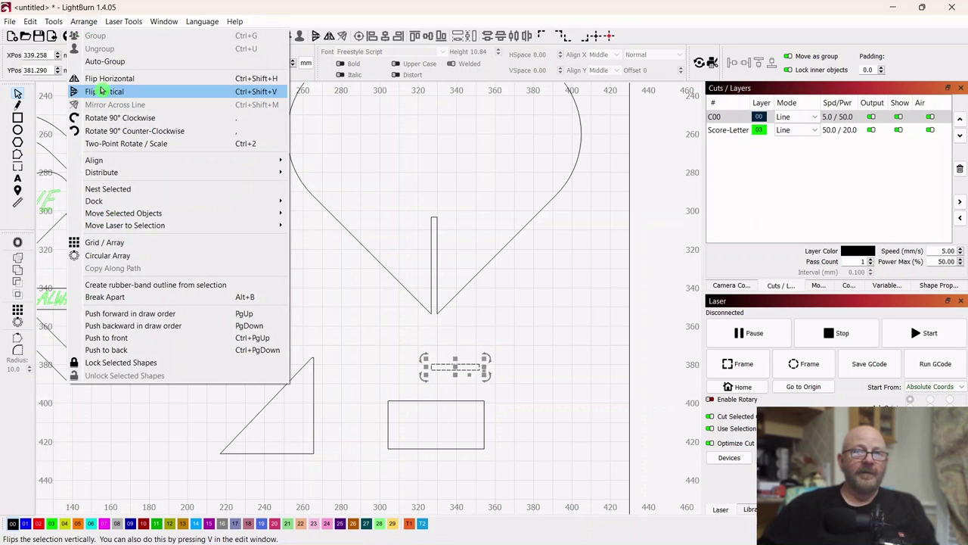
pyautogui.click(86, 119)
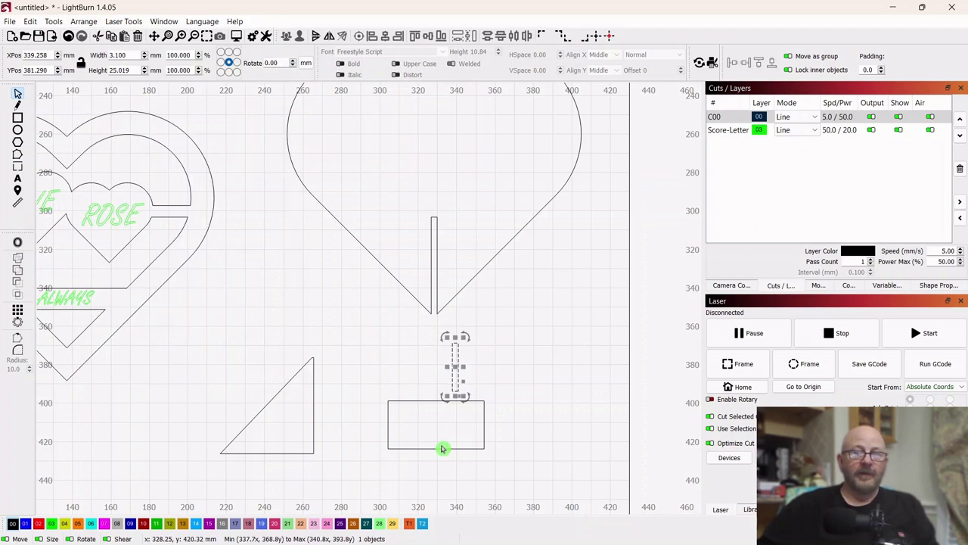
pyautogui.moveTo(456, 367); pyautogui.dragTo(435, 422)
pyautogui.click(436, 450)
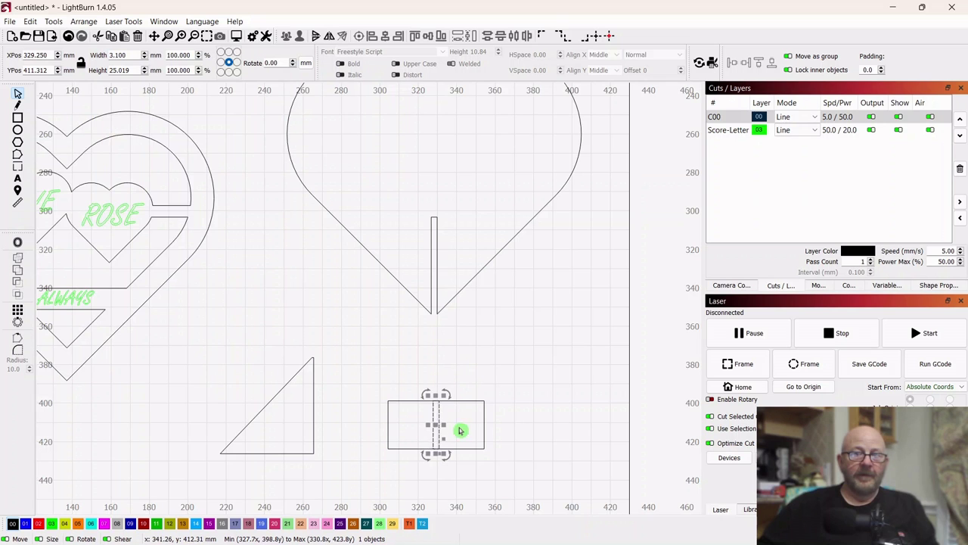
pyautogui.scroll(5, 463, 430)
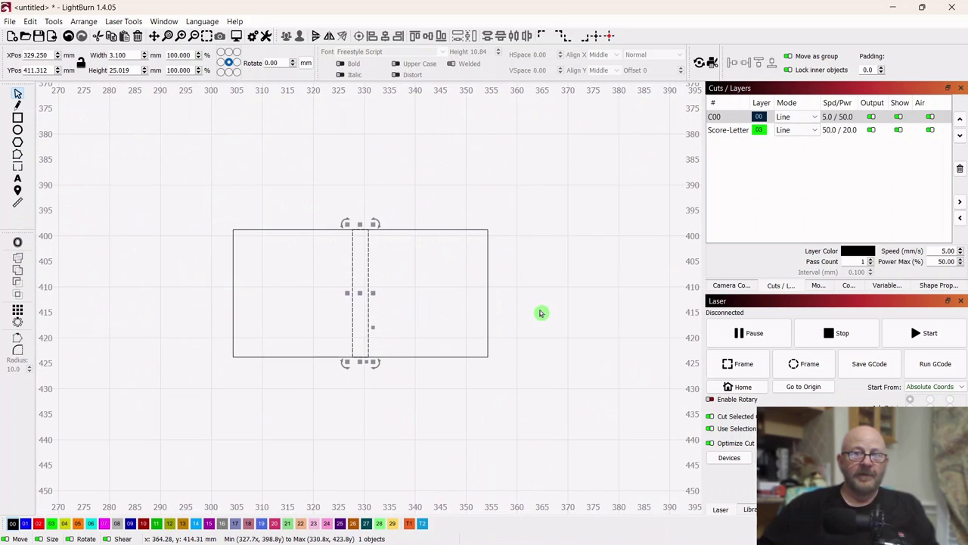
pyautogui.moveTo(361, 364); pyautogui.dragTo(364, 321)
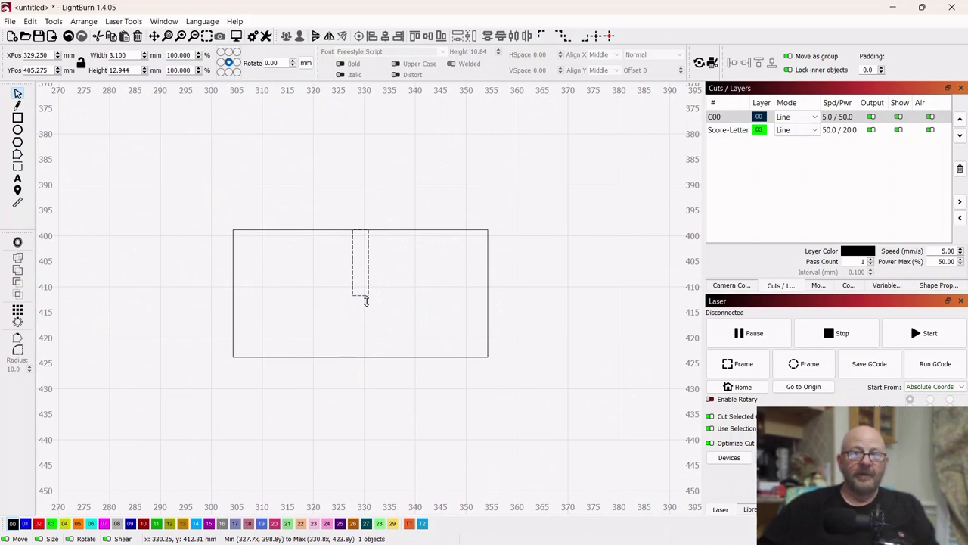
pyautogui.moveTo(366, 301); pyautogui.dragTo(367, 301)
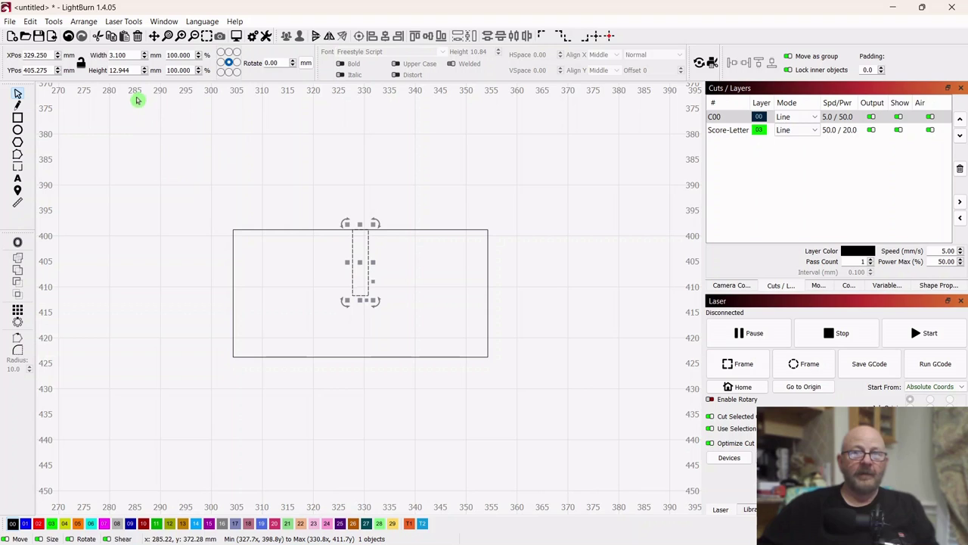
pyautogui.click(445, 185)
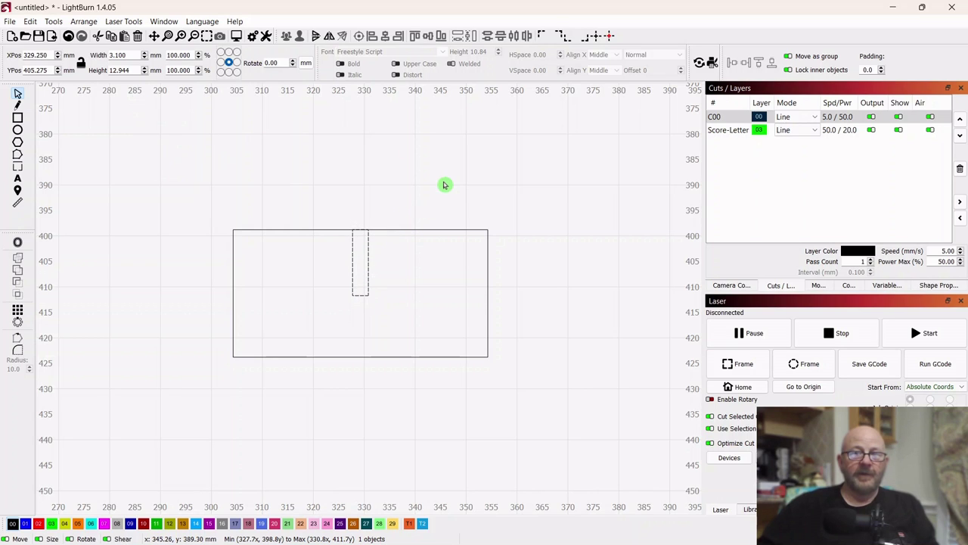
pyautogui.scroll(-3, 598, 305)
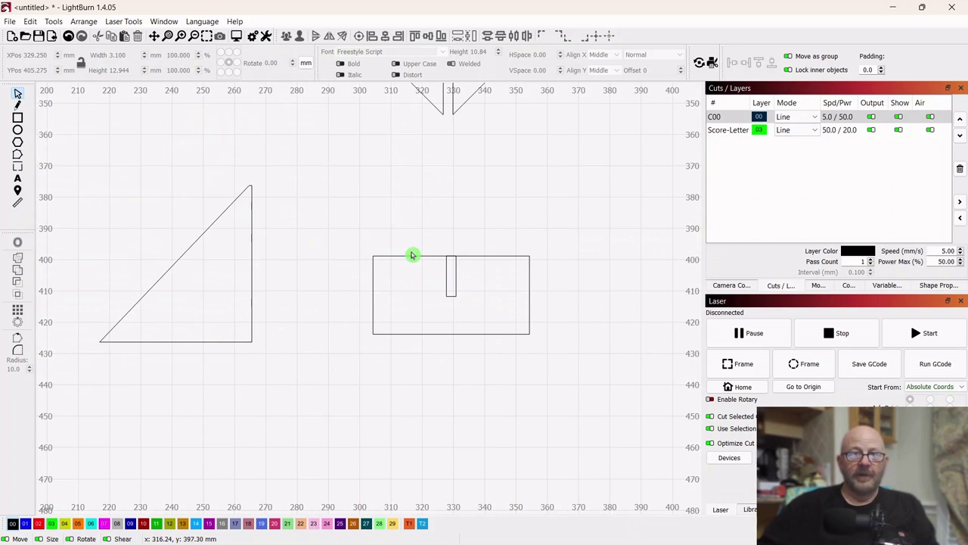
# Duplicate the 3.1 × 12.944 mm slot and stand the copy on the triangle's bottom edge
pyautogui.click(454, 288)
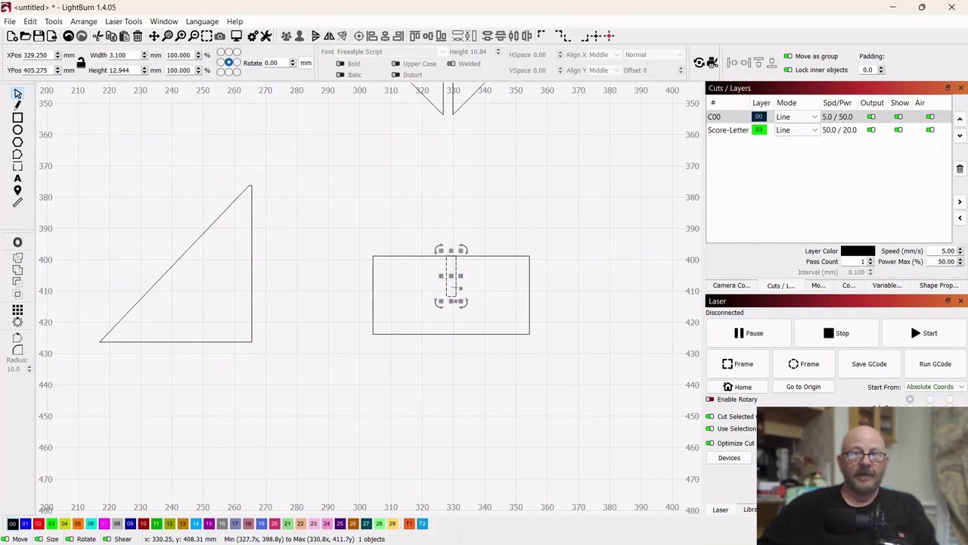
pyautogui.rightClick(452, 276)
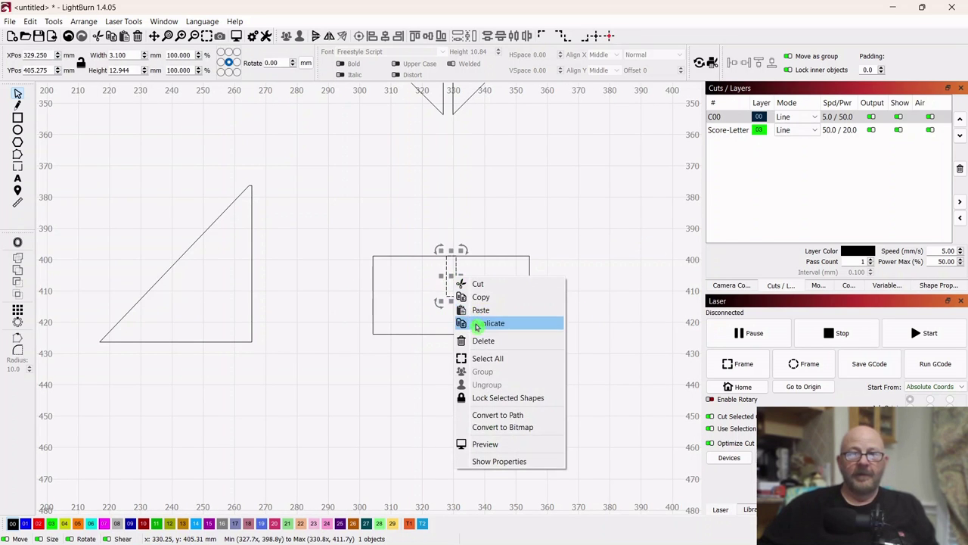
pyautogui.click(478, 323)
pyautogui.moveTo(449, 278); pyautogui.dragTo(189, 324)
pyautogui.scroll(2, 240, 411)
pyautogui.moveTo(219, 411); pyautogui.dragTo(352, 361)
pyautogui.scroll(1, 351, 352)
pyautogui.click(280, 221)
pyautogui.scroll(3, 318, 216)
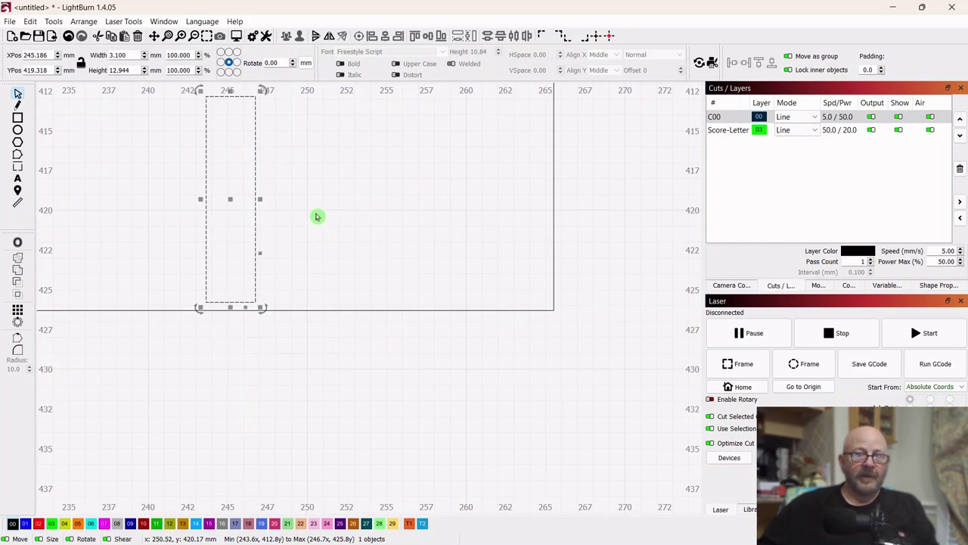
pyautogui.click(215, 274)
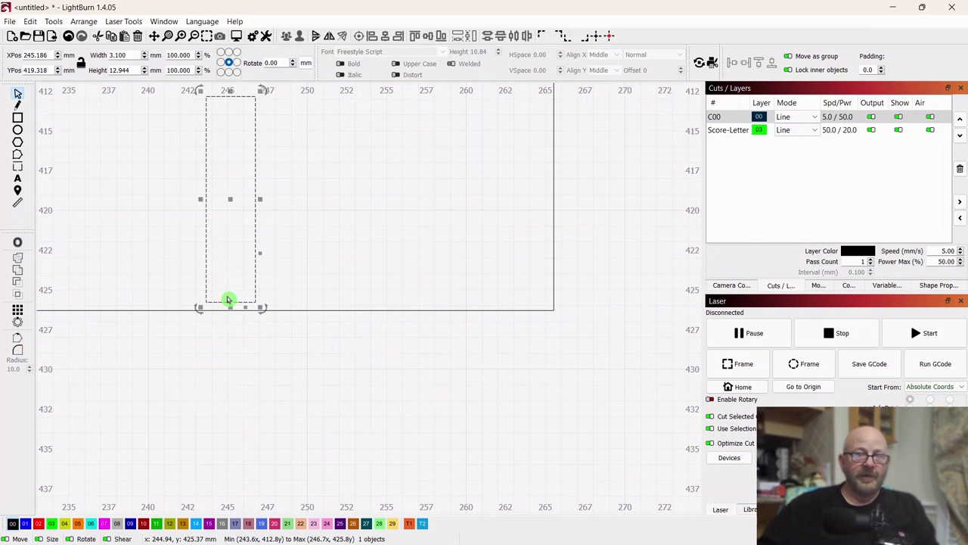
pyautogui.moveTo(229, 306); pyautogui.dragTo(233, 310)
pyautogui.scroll(-3, 327, 377)
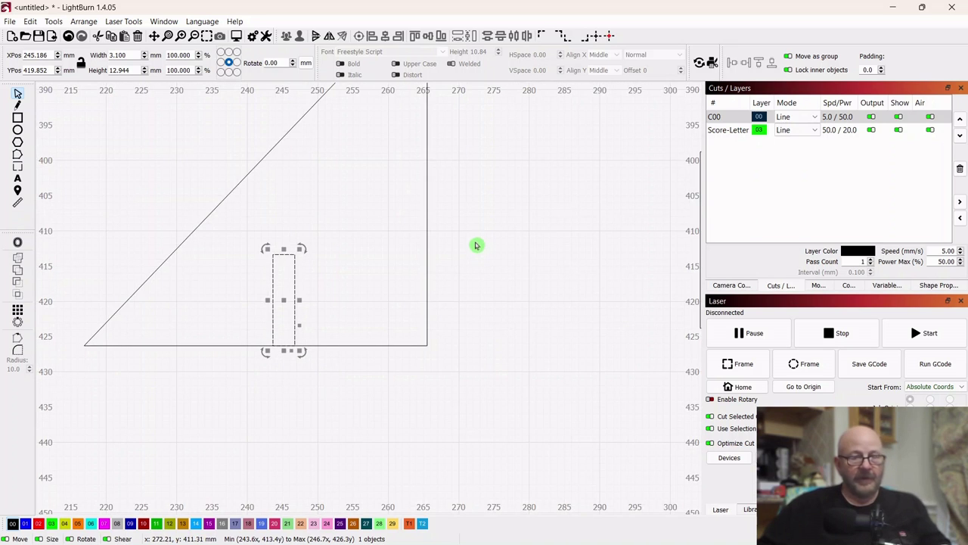
# Realign the slot so it sits upright on the triangle's base, a few millimetres further right
pyautogui.moveTo(466, 230); pyautogui.dragTo(400, 273)
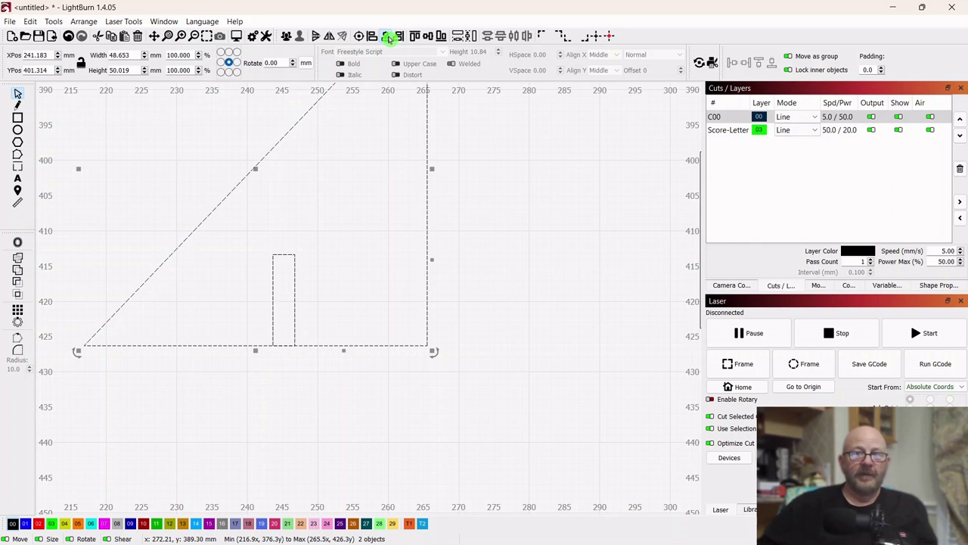
pyautogui.scroll(-4, 510, 208)
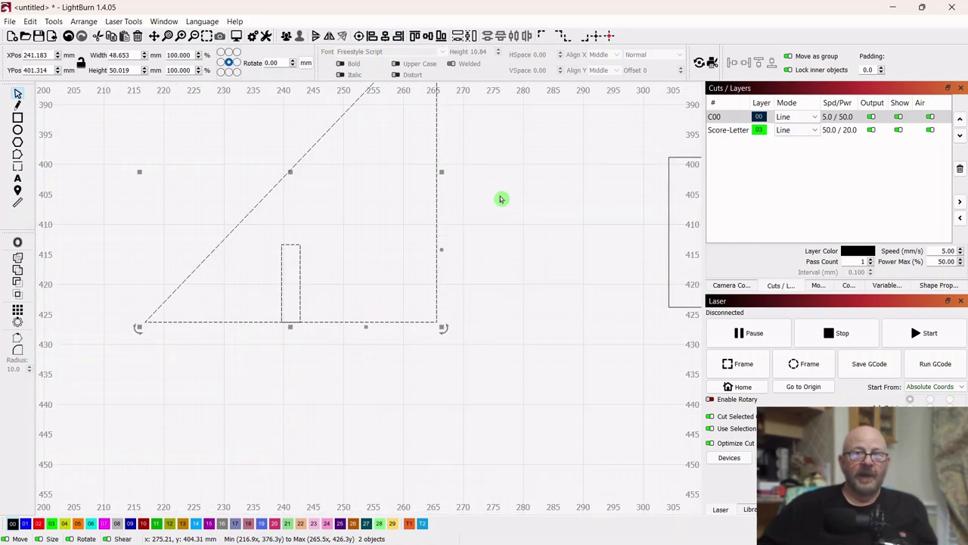
pyautogui.moveTo(527, 294); pyautogui.dragTo(461, 337)
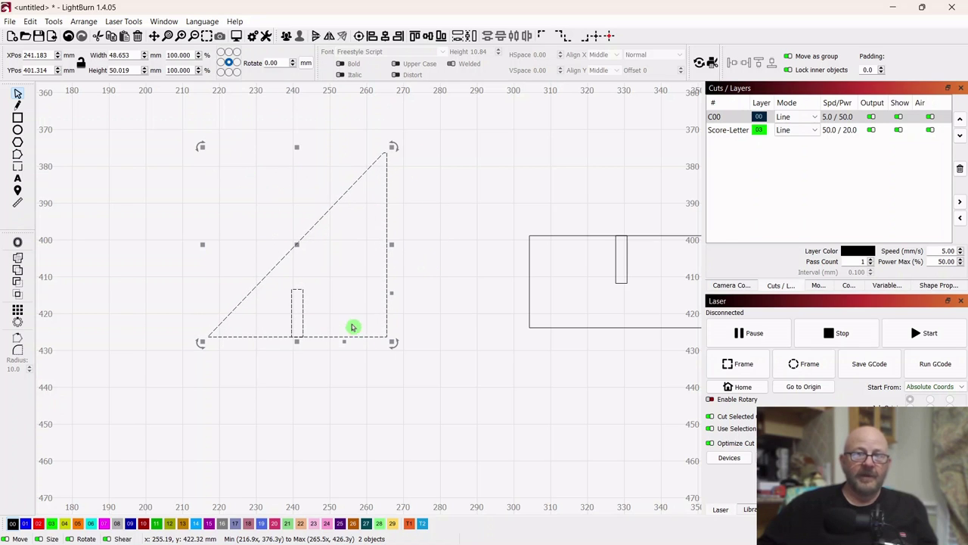
pyautogui.click(378, 382)
pyautogui.click(293, 310)
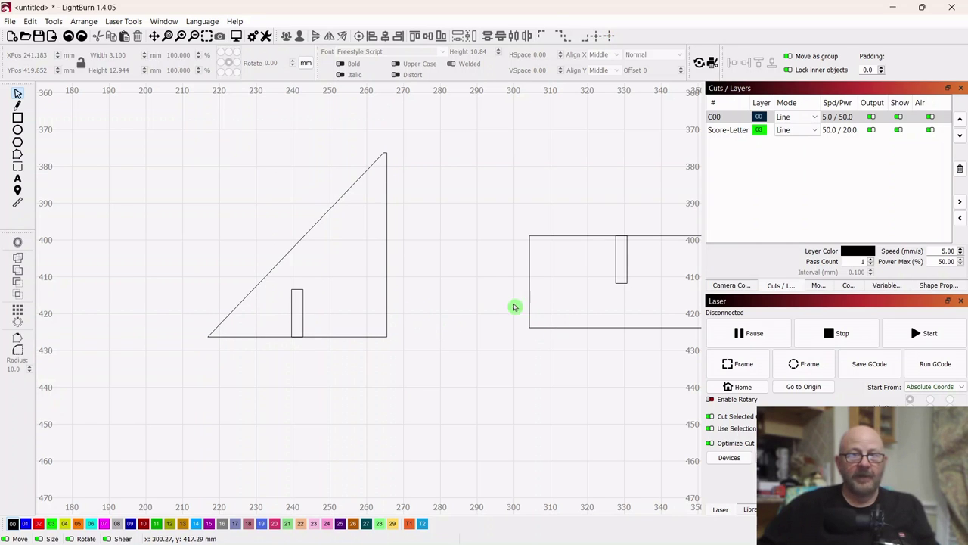
pyautogui.hotkey('ctrl', 'a')
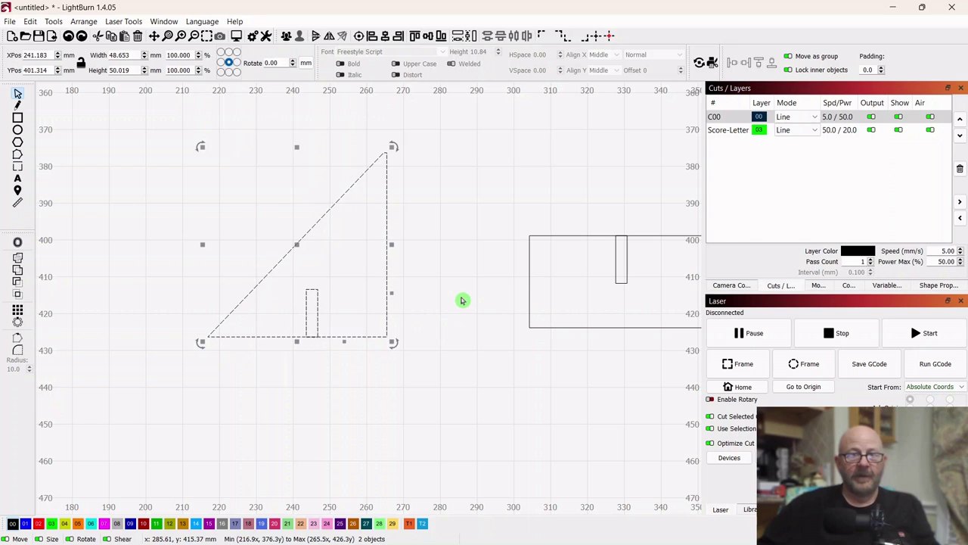
pyautogui.click(463, 300)
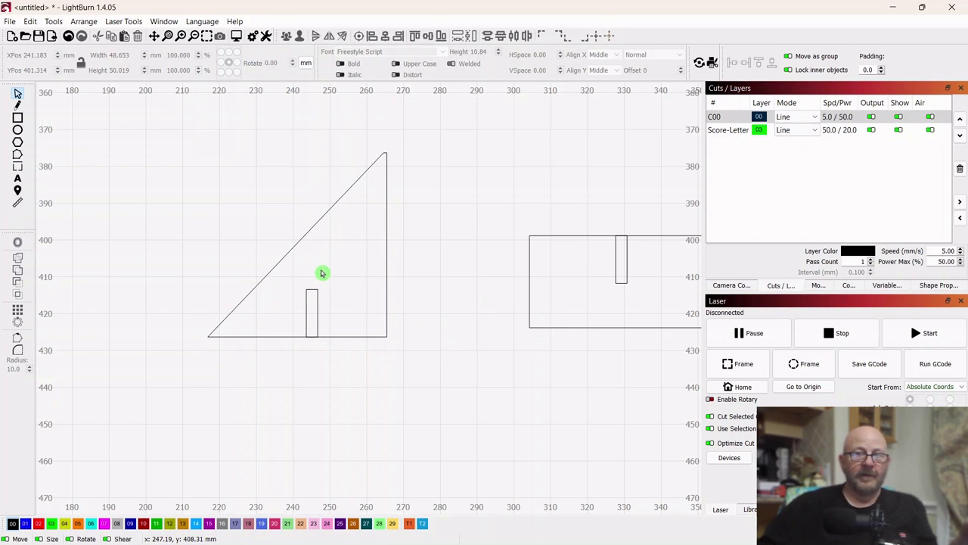
# Move the slotted 50 × 25 mm rectangle over next to the triangle
pyautogui.click(318, 298)
pyautogui.click(469, 313)
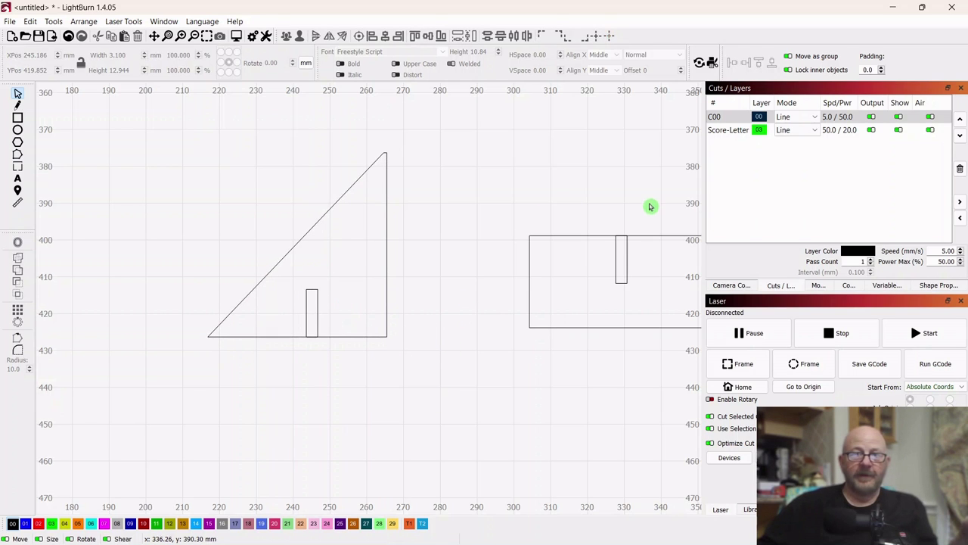
pyautogui.moveTo(651, 205); pyautogui.dragTo(524, 336)
pyautogui.click(506, 257)
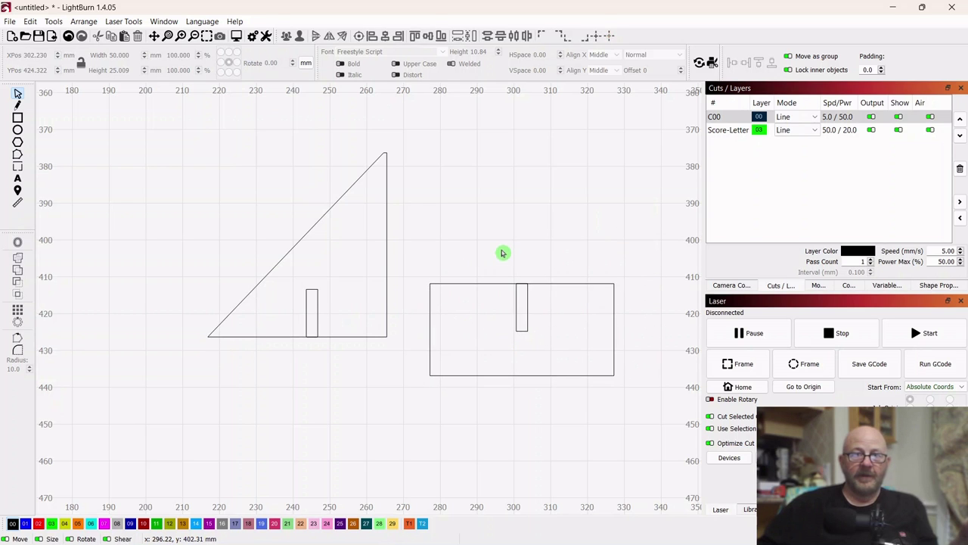
# Nudge the slot flush with the rectangle's top edge and centre it horizontally
pyautogui.scroll(2, 532, 268)
pyautogui.scroll(2, 505, 312)
pyautogui.moveTo(522, 284); pyautogui.dragTo(522, 282)
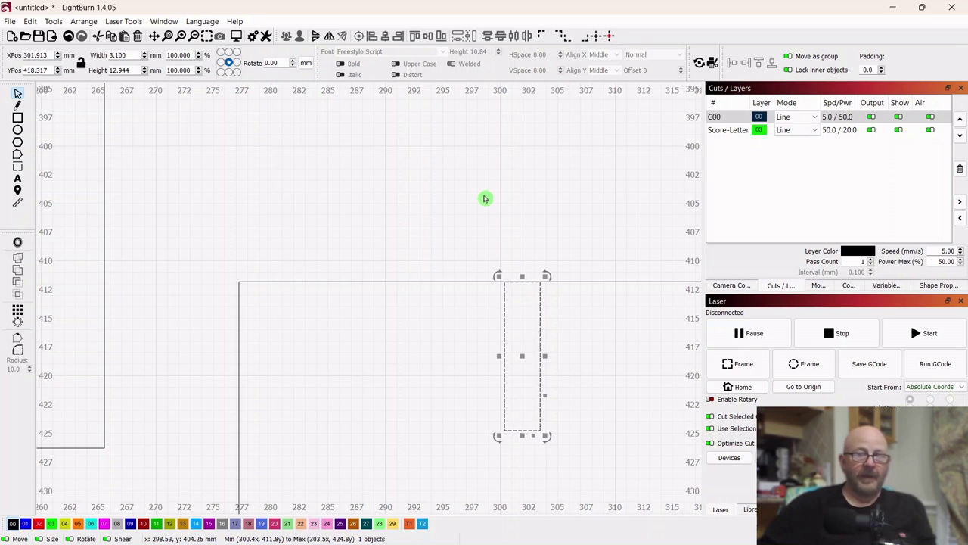
pyautogui.moveTo(431, 259); pyautogui.dragTo(360, 315)
pyautogui.scroll(-2, 382, 174)
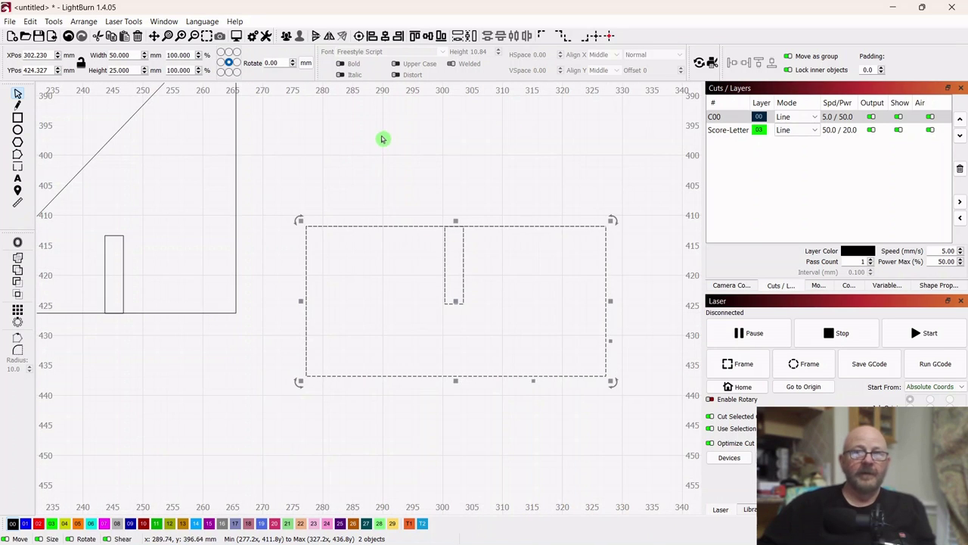
pyautogui.click(386, 37)
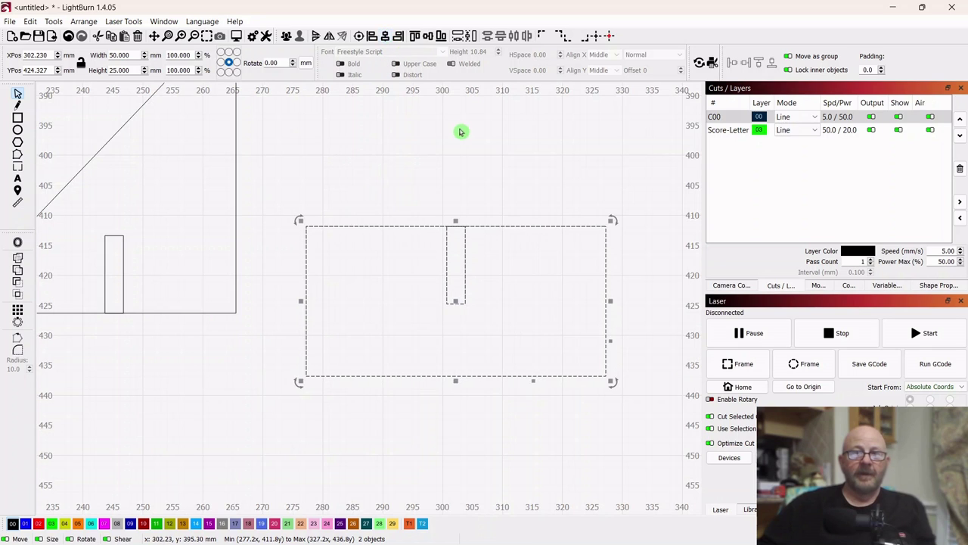
pyautogui.click(484, 155)
pyautogui.scroll(-1, 503, 155)
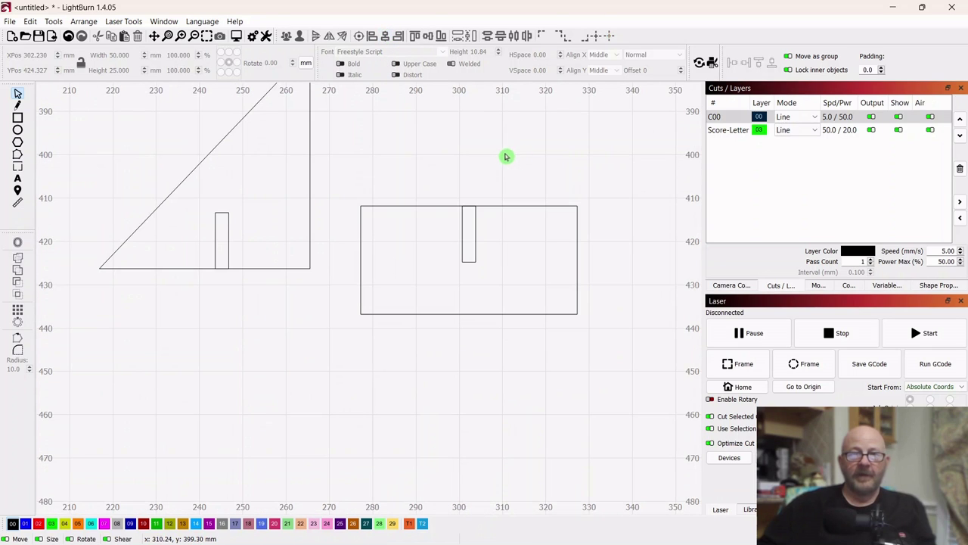
# Move the slotted rectangle over the triangle to compare, then back to its right
pyautogui.moveTo(548, 182); pyautogui.dragTo(422, 304)
pyautogui.moveTo(472, 259); pyautogui.dragTo(224, 219)
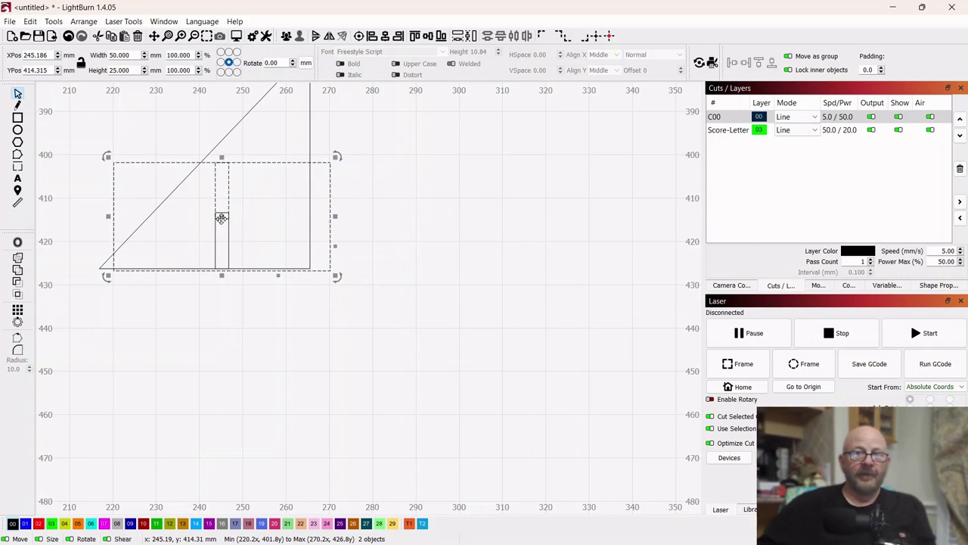
pyautogui.moveTo(222, 218); pyautogui.dragTo(444, 219)
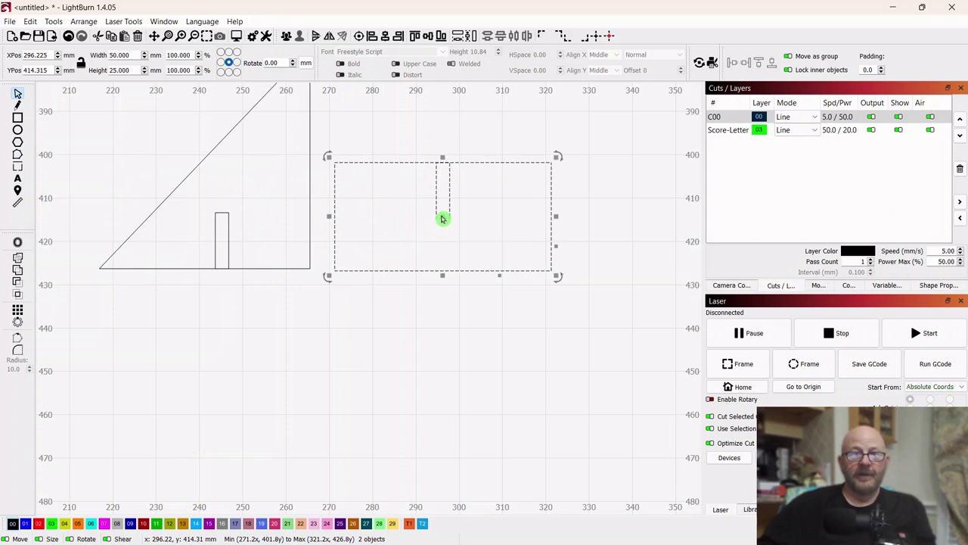
pyautogui.click(435, 320)
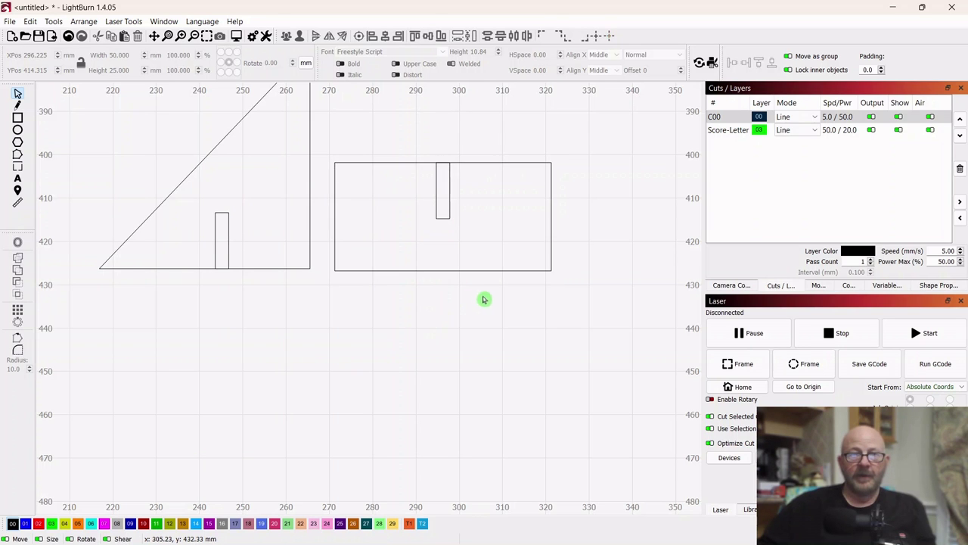
pyautogui.scroll(-2, 484, 307)
pyautogui.scroll(3, 484, 311)
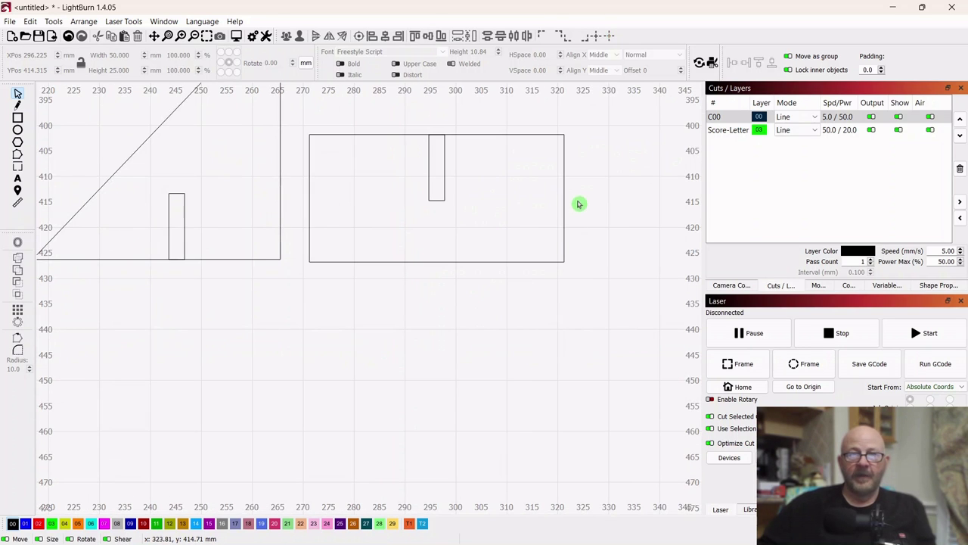
pyautogui.moveTo(575, 203); pyautogui.dragTo(525, 327)
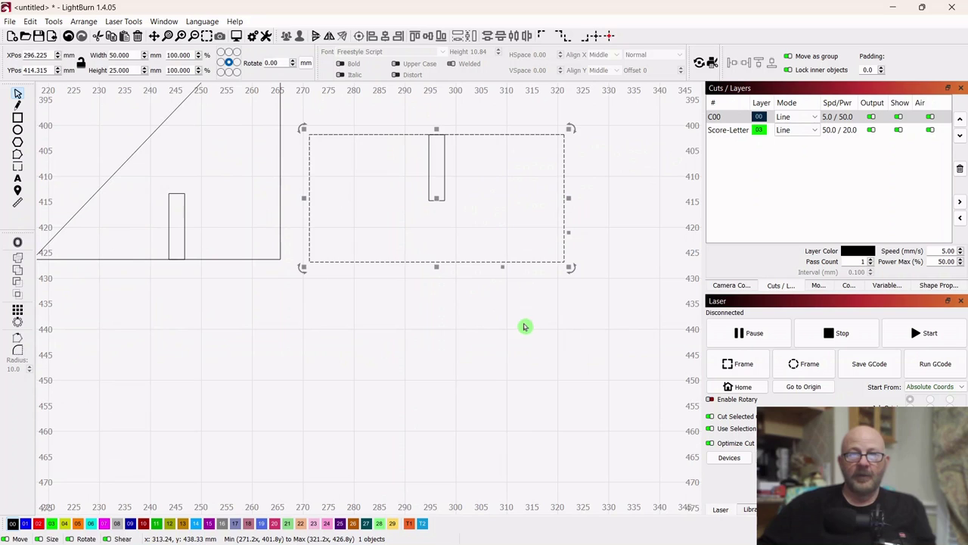
pyautogui.keyDown('shift'); pyautogui.click(444, 167); pyautogui.keyUp('shift')
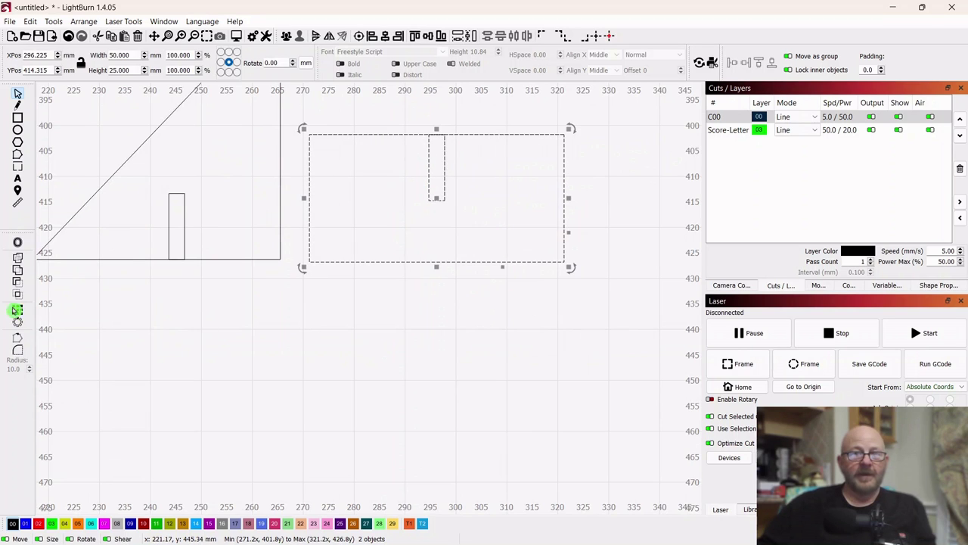
pyautogui.click(15, 270)
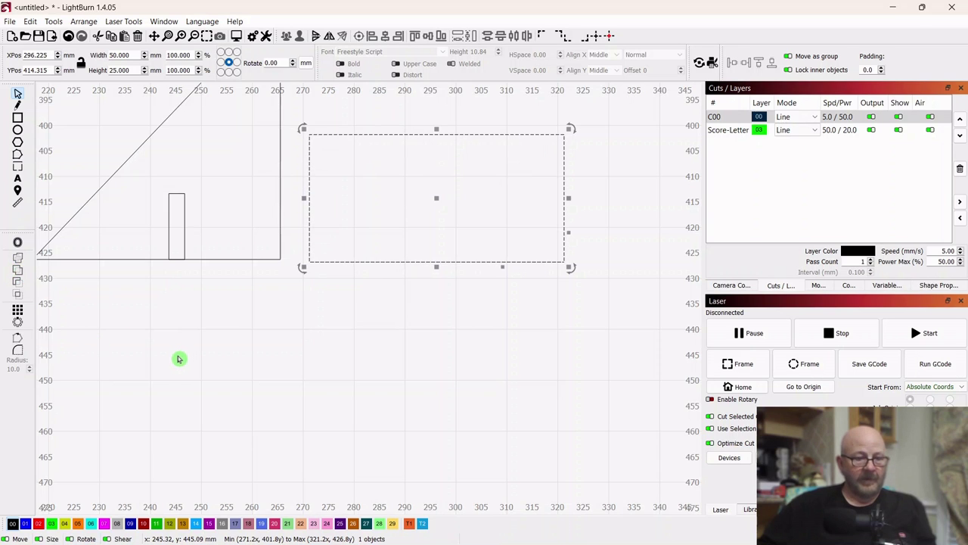
pyautogui.hotkey('ctrl', 'z')
pyautogui.click(411, 383)
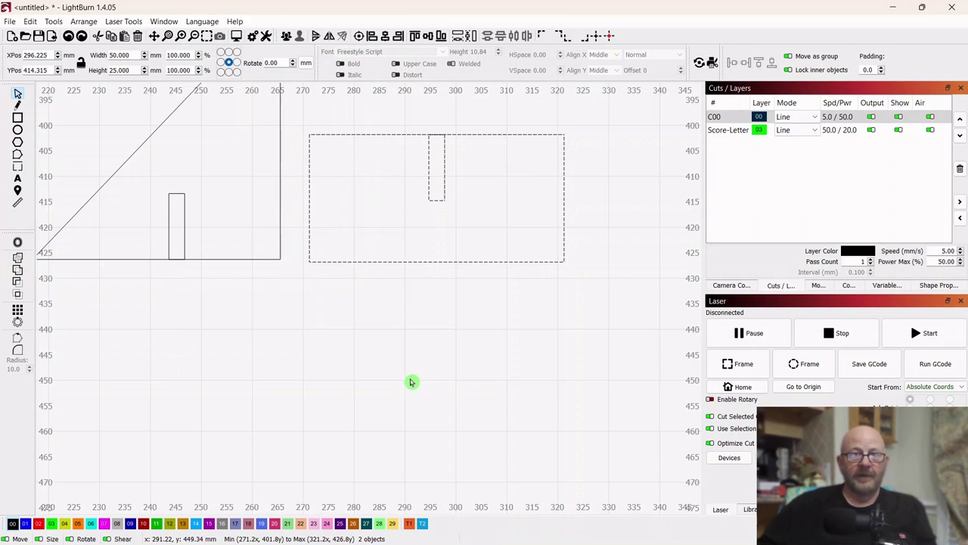
pyautogui.moveTo(576, 174); pyautogui.dragTo(538, 210)
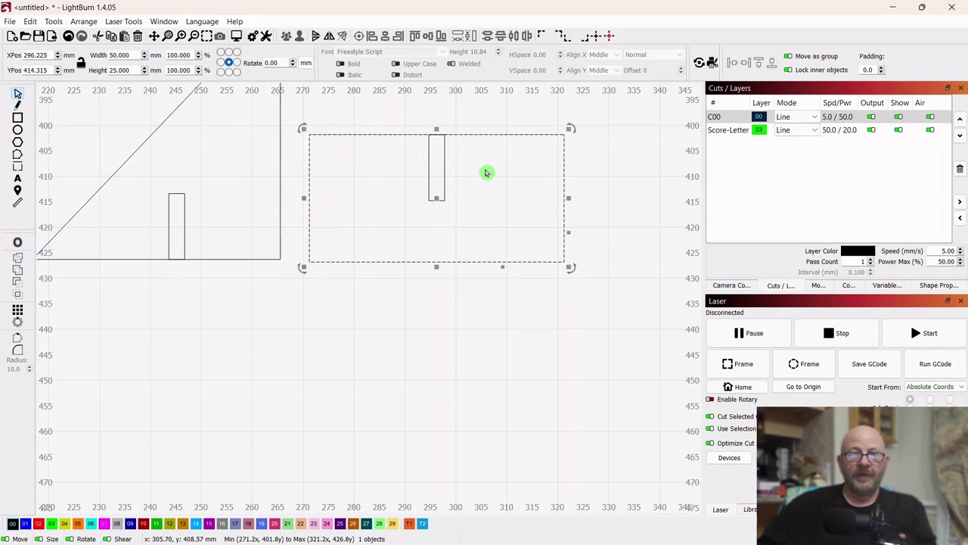
pyautogui.keyDown('shift'); pyautogui.click(439, 180); pyautogui.keyUp('shift')
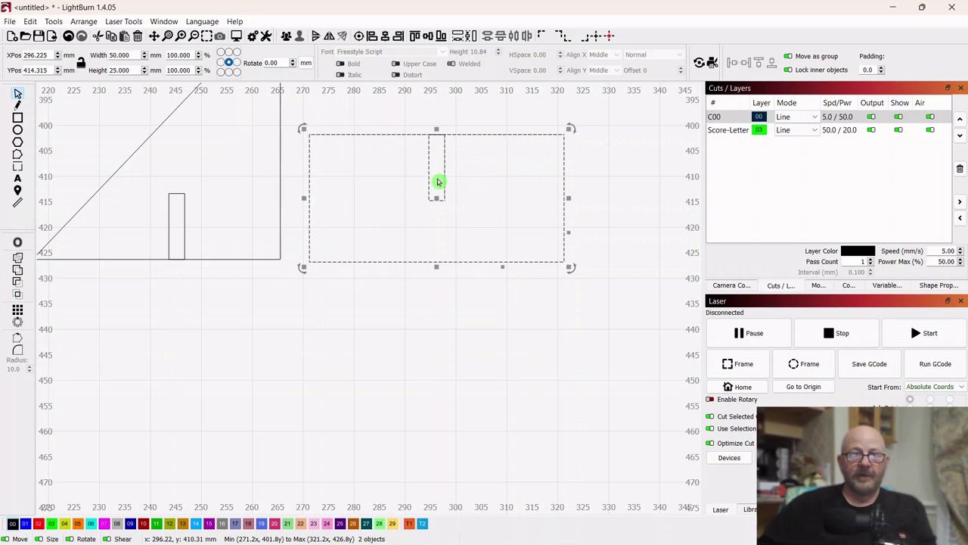
pyautogui.click(18, 282)
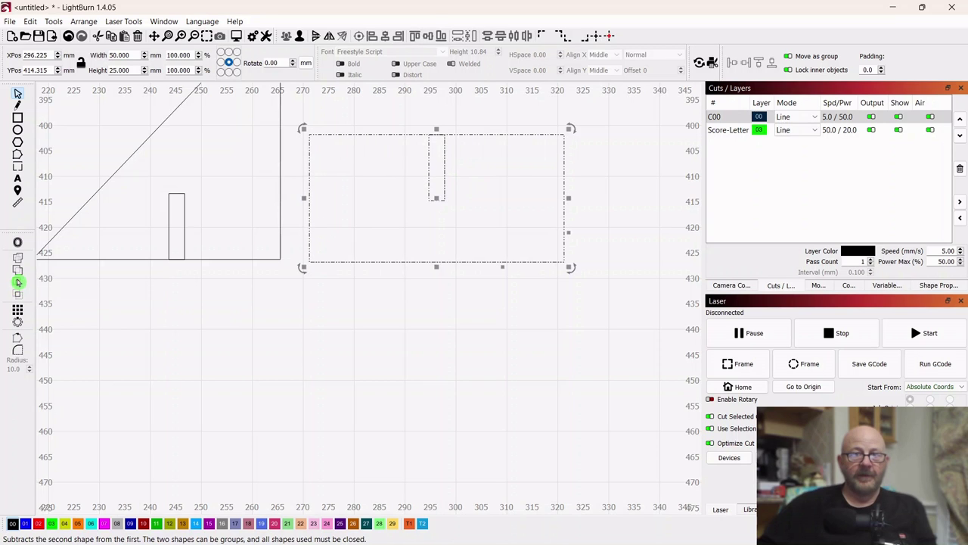
pyautogui.click(428, 331)
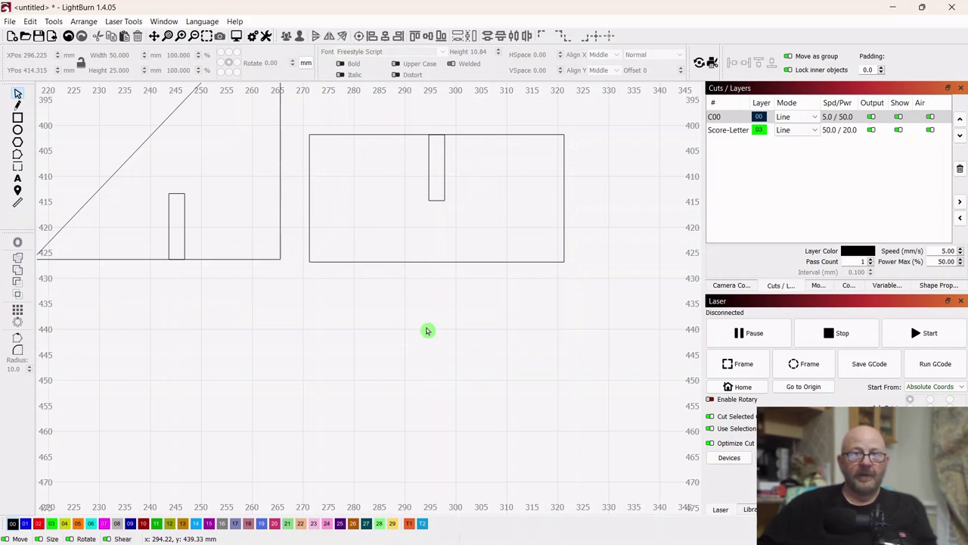
pyautogui.hotkey('ctrl', 'z')
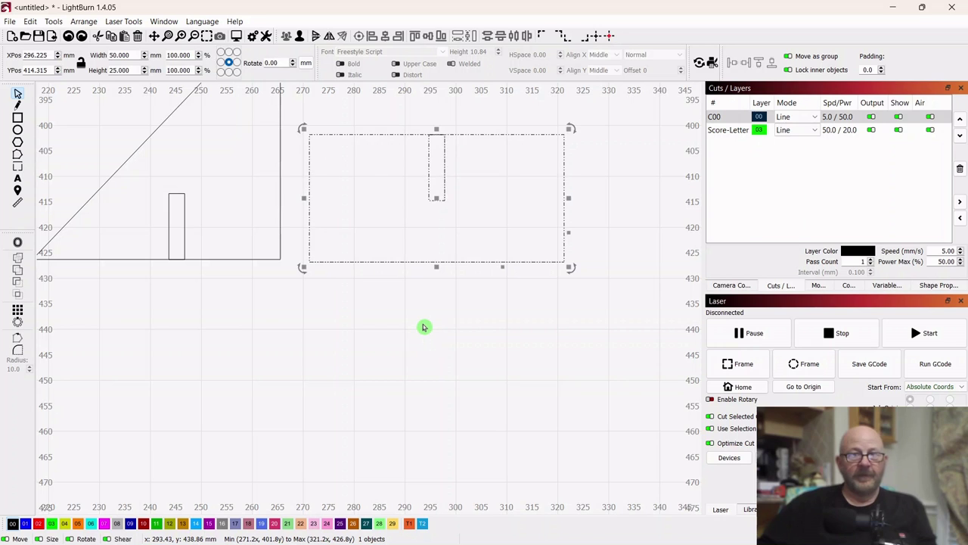
pyautogui.click(448, 315)
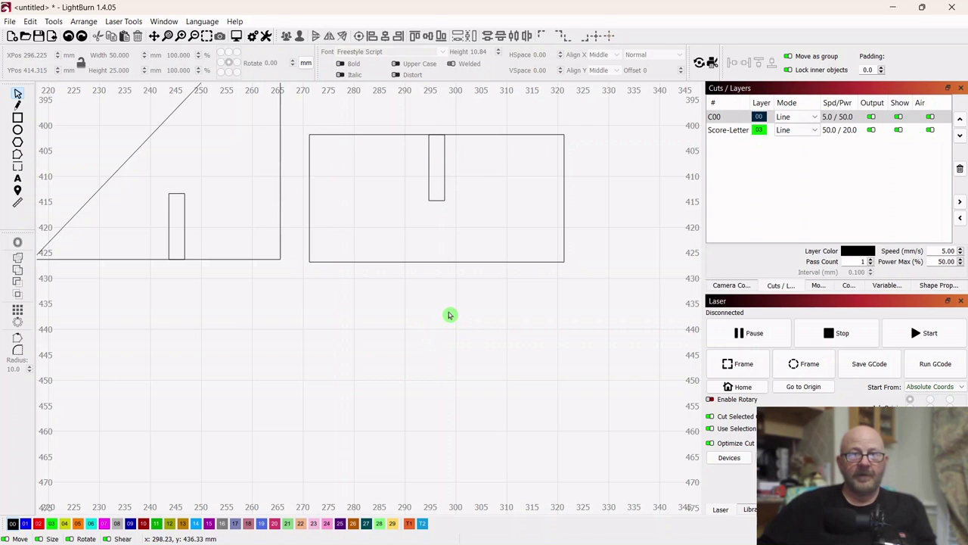
# Move the 3.1 × 12.944 mm slot rectangle down about 3 mm
pyautogui.click(444, 156)
pyautogui.scroll(3, 484, 363)
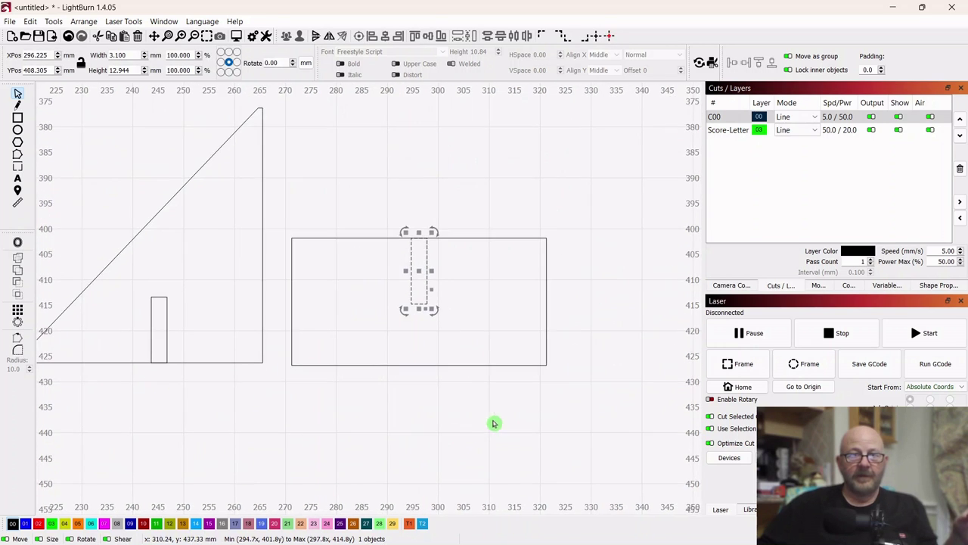
pyautogui.scroll(2, 508, 341)
pyautogui.scroll(2, 573, 353)
pyautogui.moveTo(573, 353); pyautogui.dragTo(527, 242)
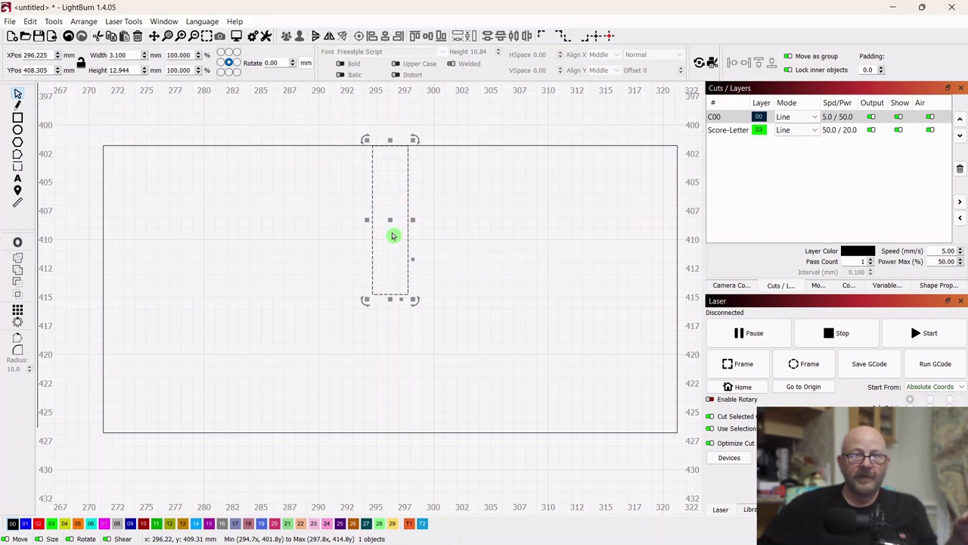
pyautogui.moveTo(391, 221); pyautogui.dragTo(397, 257)
# Snap the slot's top edge flush with the 50 × 25 mm rectangle's top edge
pyautogui.scroll(1, 390, 196)
pyautogui.scroll(2, 390, 195)
pyautogui.moveTo(515, 200); pyautogui.dragTo(515, 320)
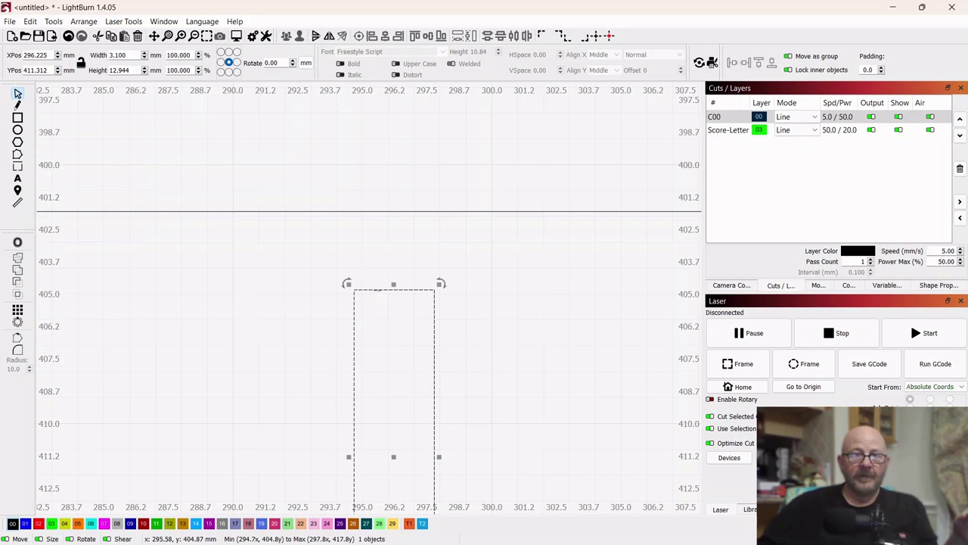
pyautogui.moveTo(378, 291); pyautogui.dragTo(386, 214)
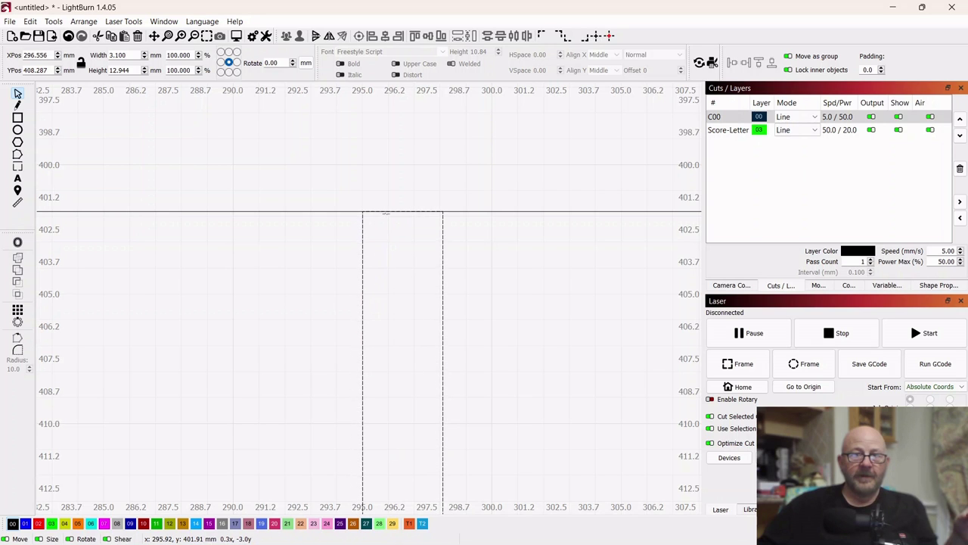
pyautogui.click(416, 169)
pyautogui.scroll(-3, 429, 166)
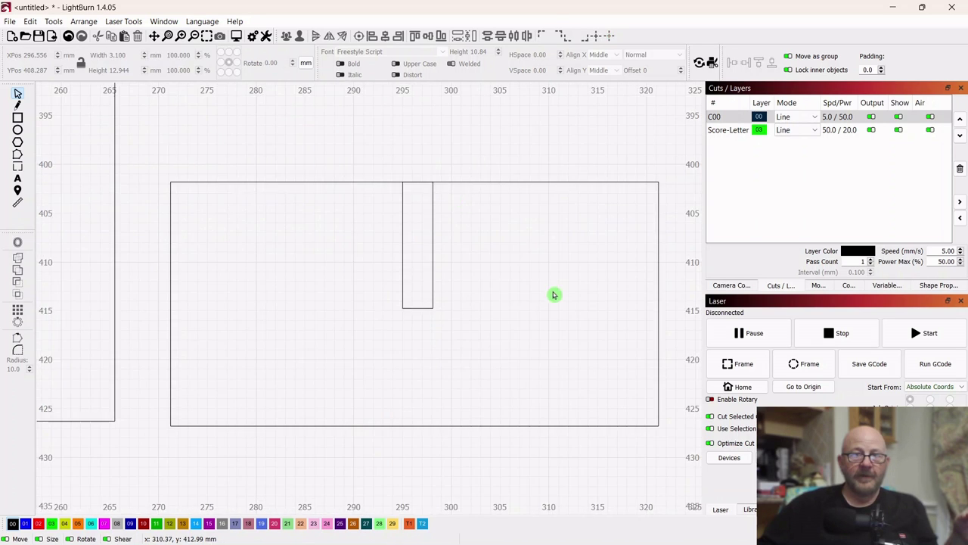
pyautogui.moveTo(560, 303); pyautogui.dragTo(523, 255)
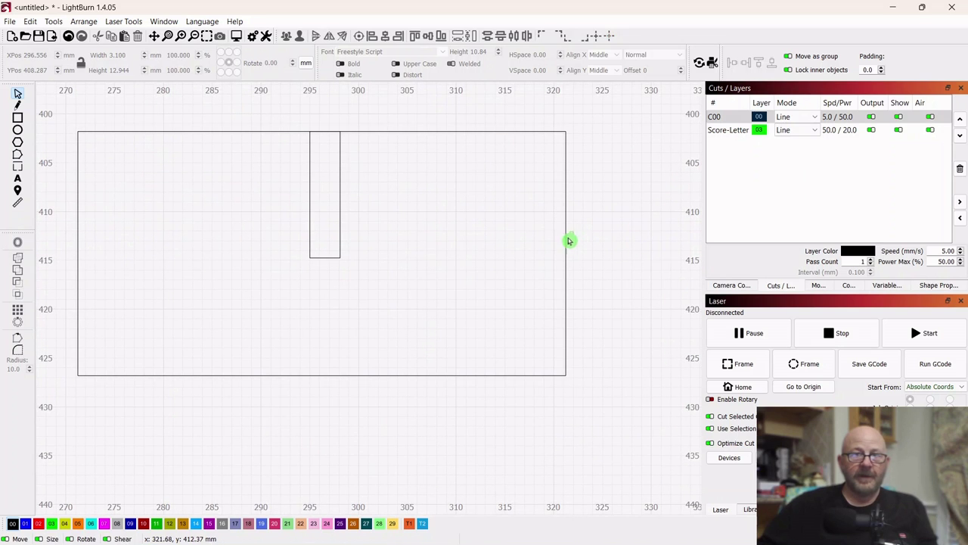
# Boolean-subtract the narrow rectangle from the wide rectangle to cut its top slot
pyautogui.click(558, 254)
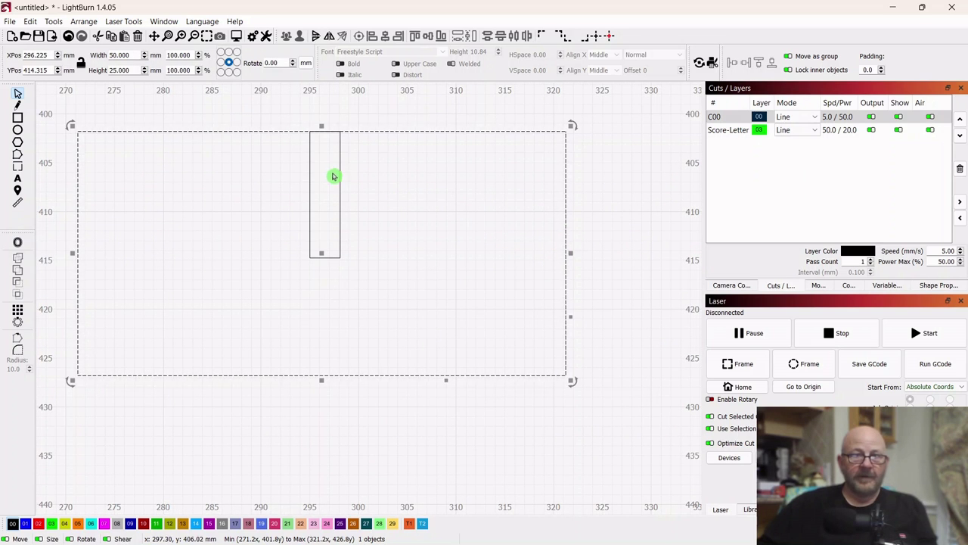
pyautogui.keyDown('shift'); pyautogui.click(335, 196); pyautogui.keyUp('shift')
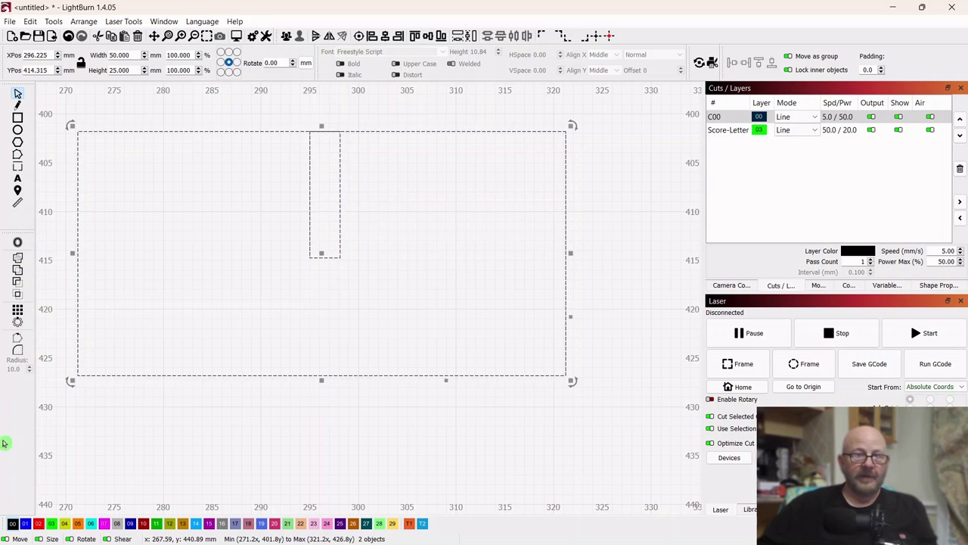
pyautogui.click(15, 284)
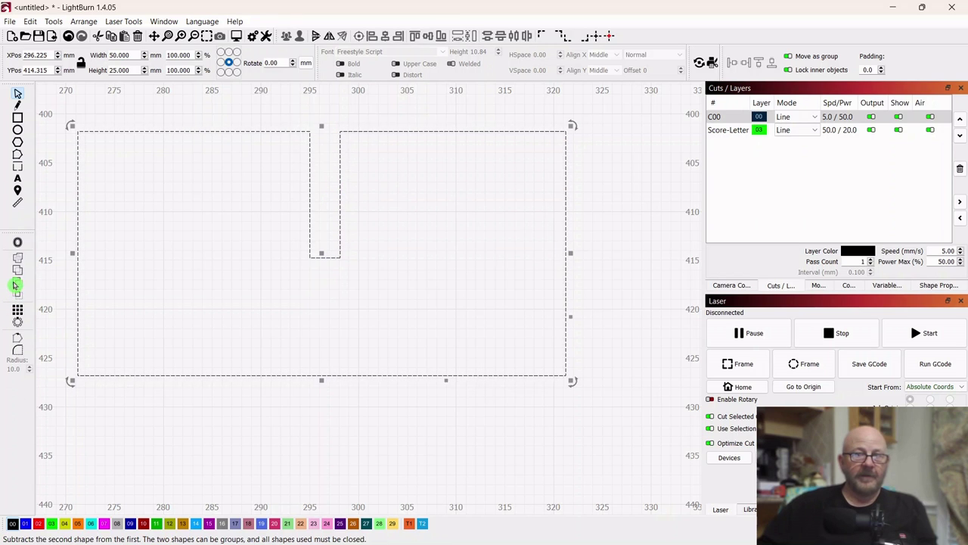
pyautogui.click(642, 292)
pyautogui.scroll(-3, 643, 320)
pyautogui.scroll(1, 606, 409)
pyautogui.scroll(-2, 436, 391)
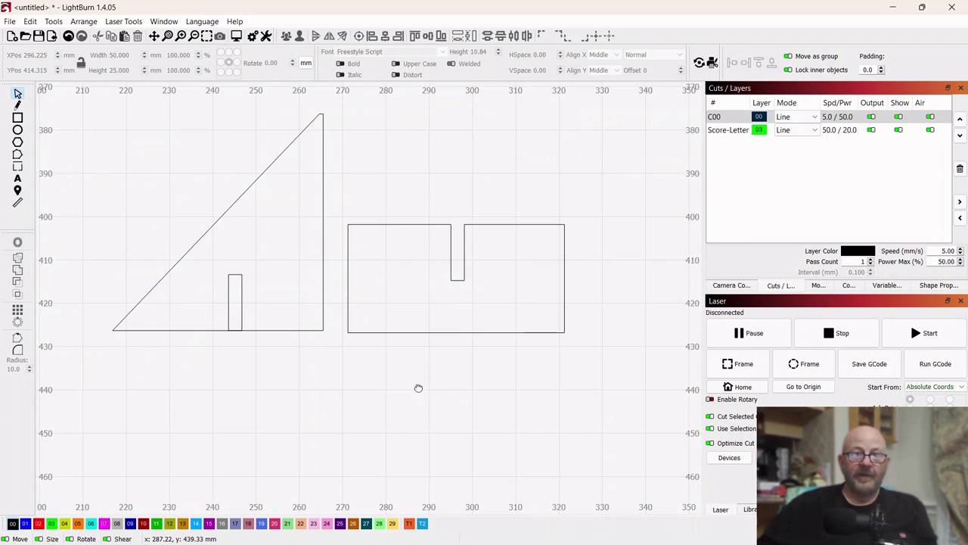
pyautogui.scroll(1, 428, 407)
pyautogui.moveTo(433, 410); pyautogui.dragTo(432, 408)
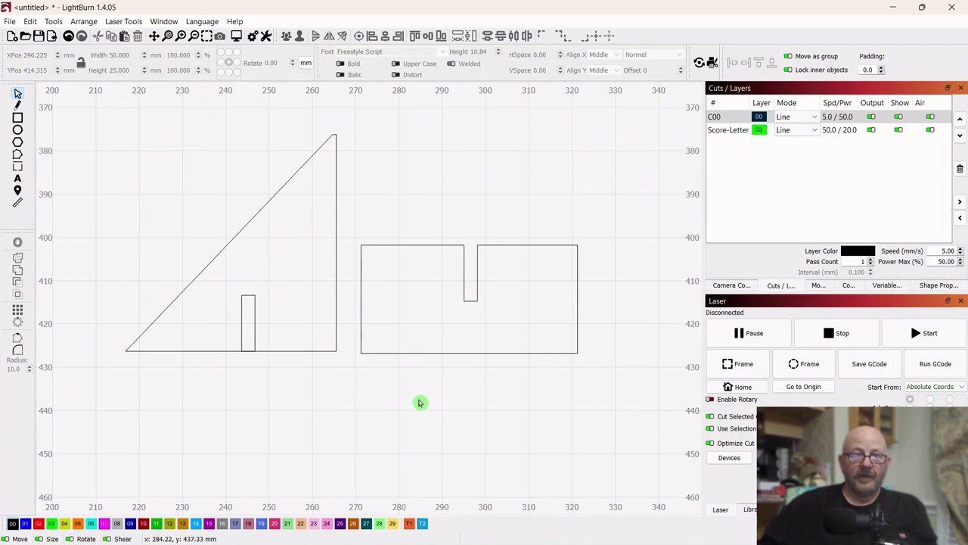
pyautogui.scroll(2, 413, 390)
pyautogui.scroll(1, 311, 385)
pyautogui.scroll(-1, 391, 391)
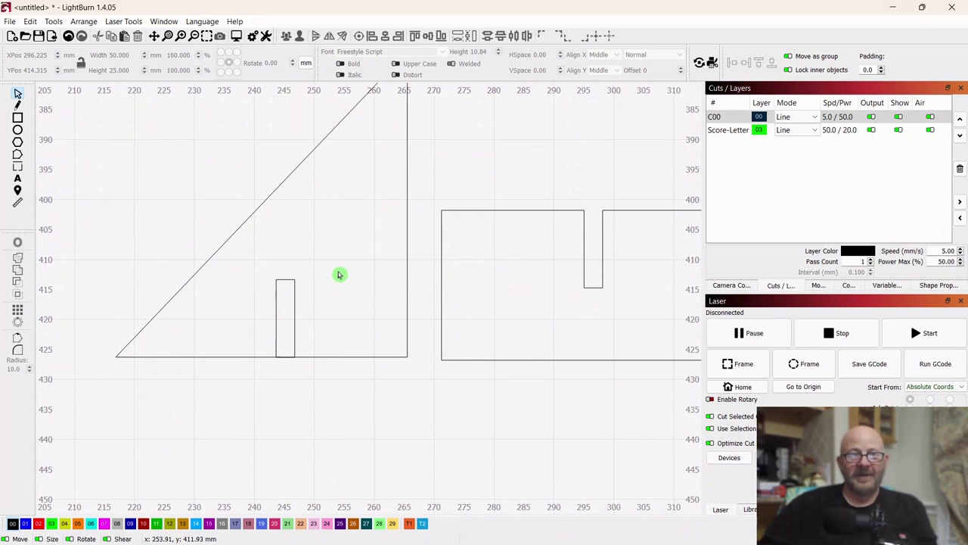
# Boolean-subtract the small rectangle from the triangle, leaving a notch in its base
pyautogui.moveTo(415, 154); pyautogui.dragTo(373, 196)
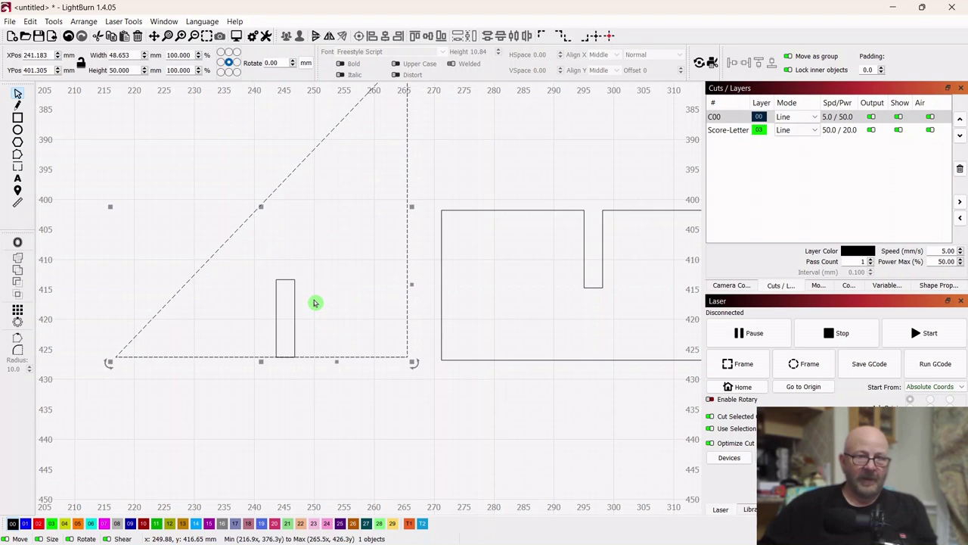
pyautogui.keyDown('shift'); pyautogui.click(284, 318); pyautogui.keyUp('shift')
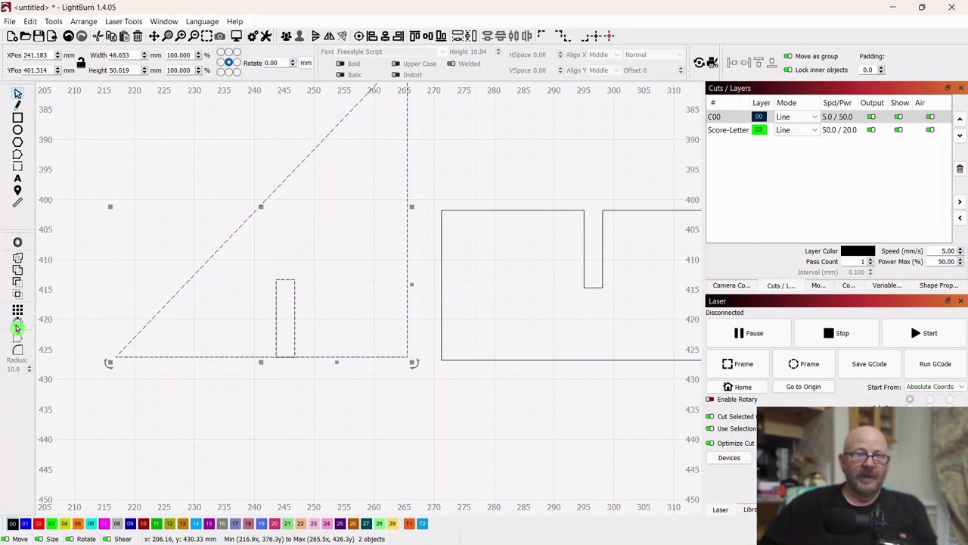
pyautogui.click(16, 283)
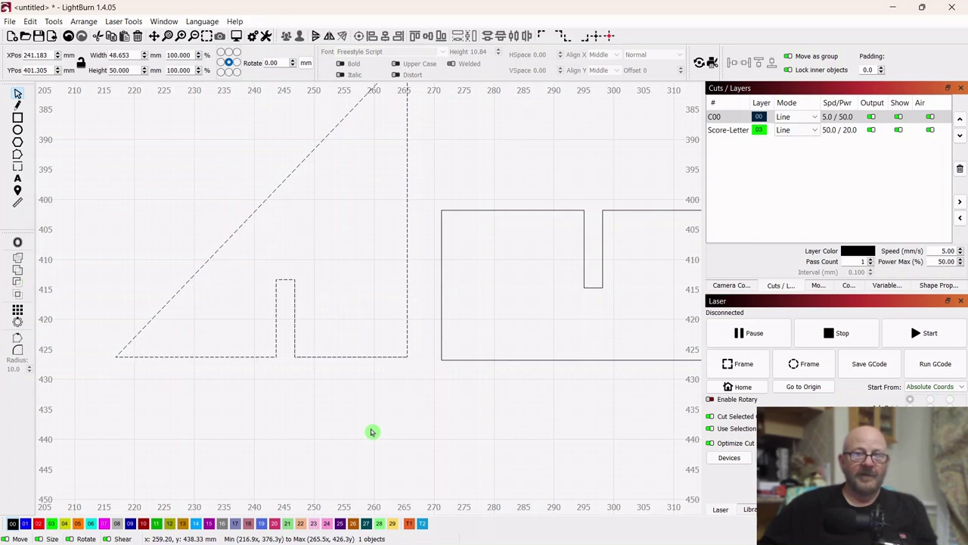
pyautogui.click(398, 415)
pyautogui.scroll(-3, 396, 420)
pyautogui.scroll(-3, 529, 163)
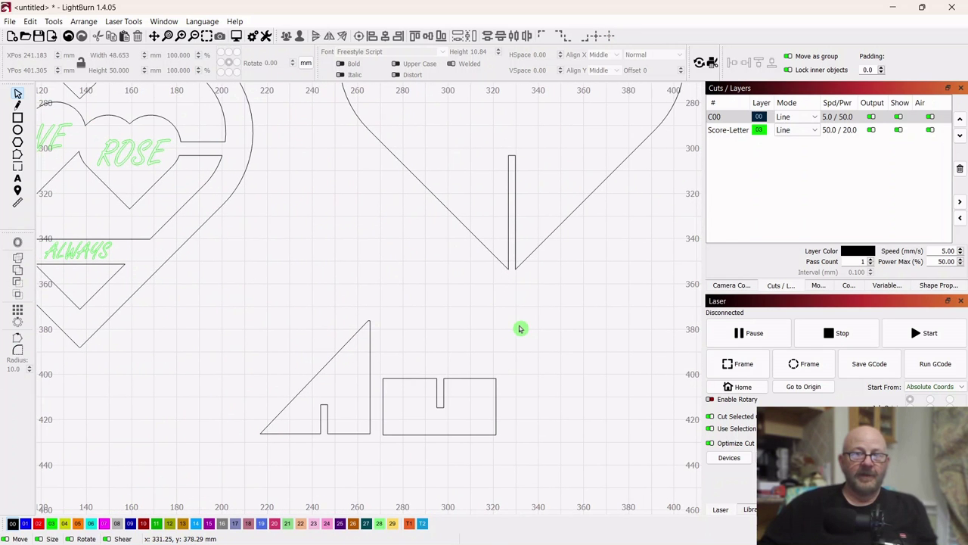
# Move both slotted stand pieces beside the hearts and order the Score-Letter layer before C00
pyautogui.moveTo(519, 327); pyautogui.dragTo(255, 454)
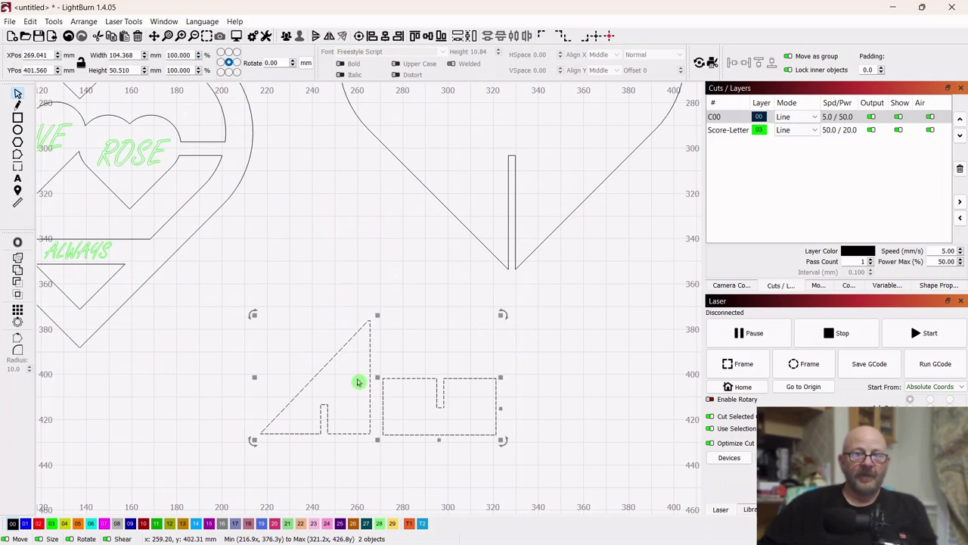
pyautogui.moveTo(376, 380); pyautogui.dragTo(318, 251)
pyautogui.scroll(-4, 378, 292)
pyautogui.moveTo(492, 390)
pyautogui.mouseDown()
pyautogui.moveTo(625, 489)
pyautogui.moveTo(467, 378)
pyautogui.moveTo(523, 371)
pyautogui.moveTo(498, 387)
pyautogui.mouseUp()
pyautogui.scroll(2, 497, 388)
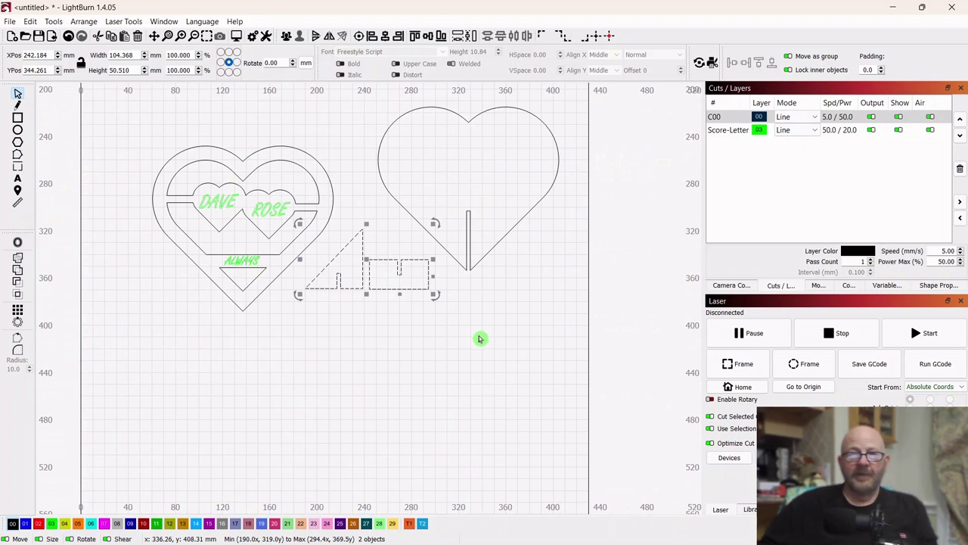
pyautogui.click(483, 342)
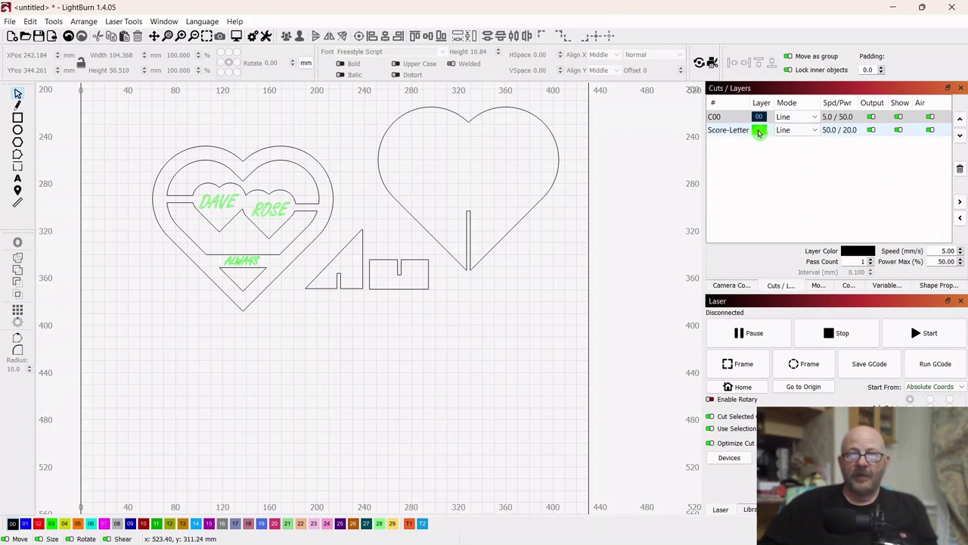
pyautogui.moveTo(760, 132); pyautogui.dragTo(761, 119)
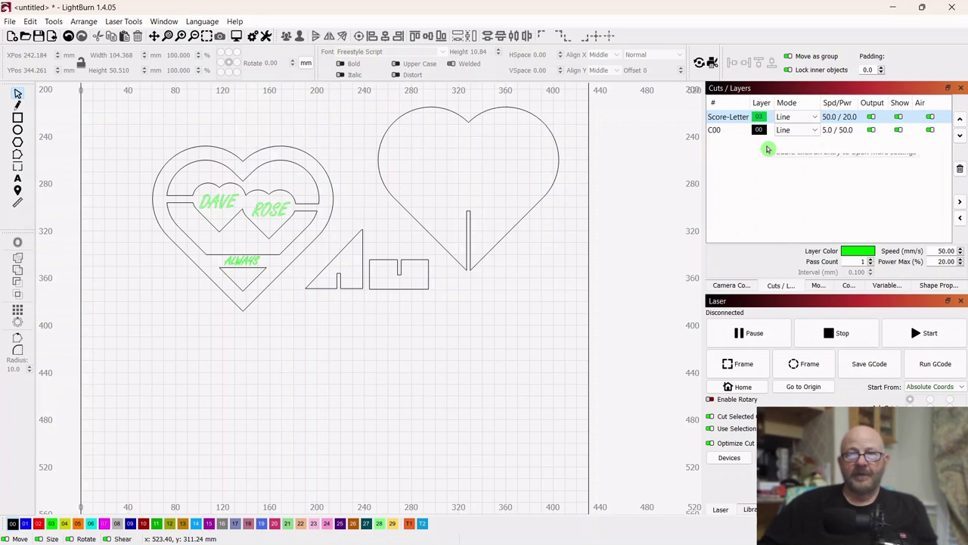